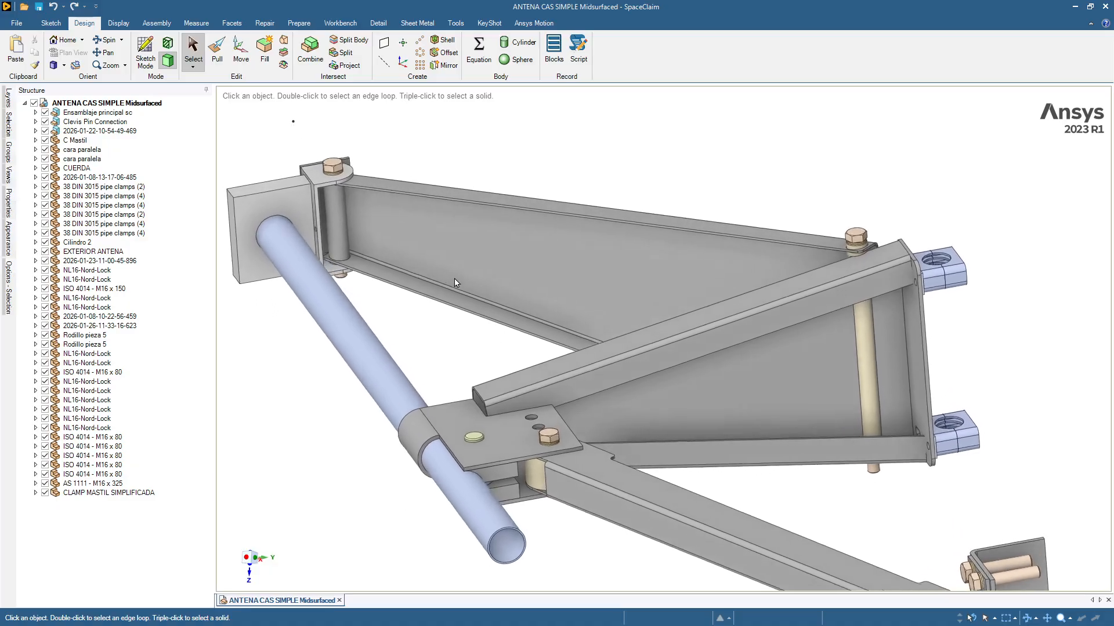
Step: Turn off Smart selection and restrict the selection filter to bodies only
{"action": "left_click", "coordinate": [370, 368]}
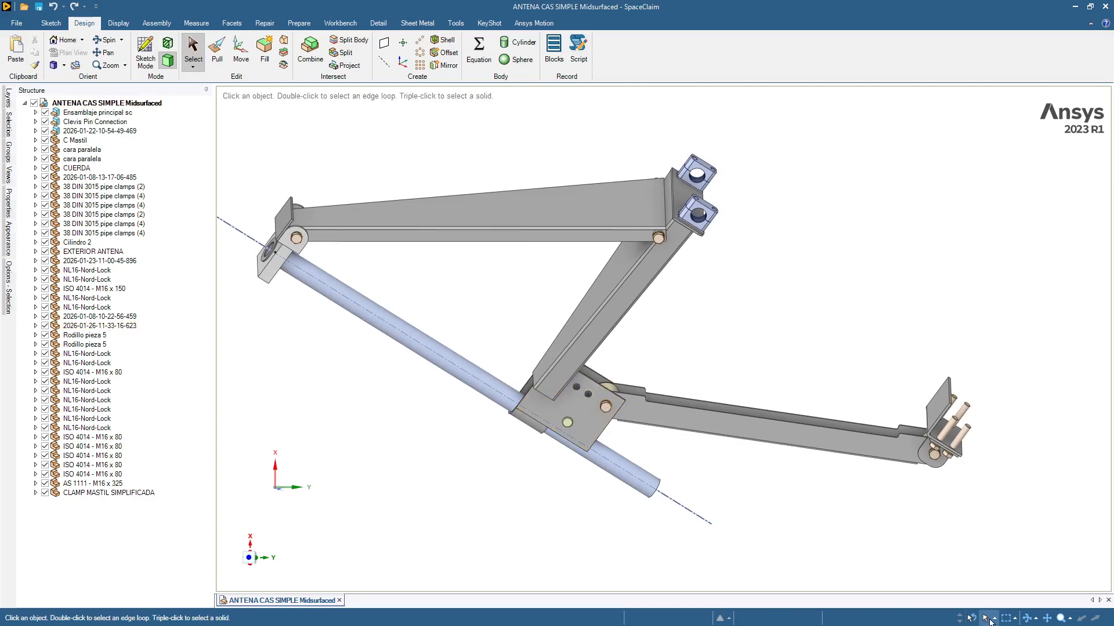
{"action": "left_click", "coordinate": [993, 619]}
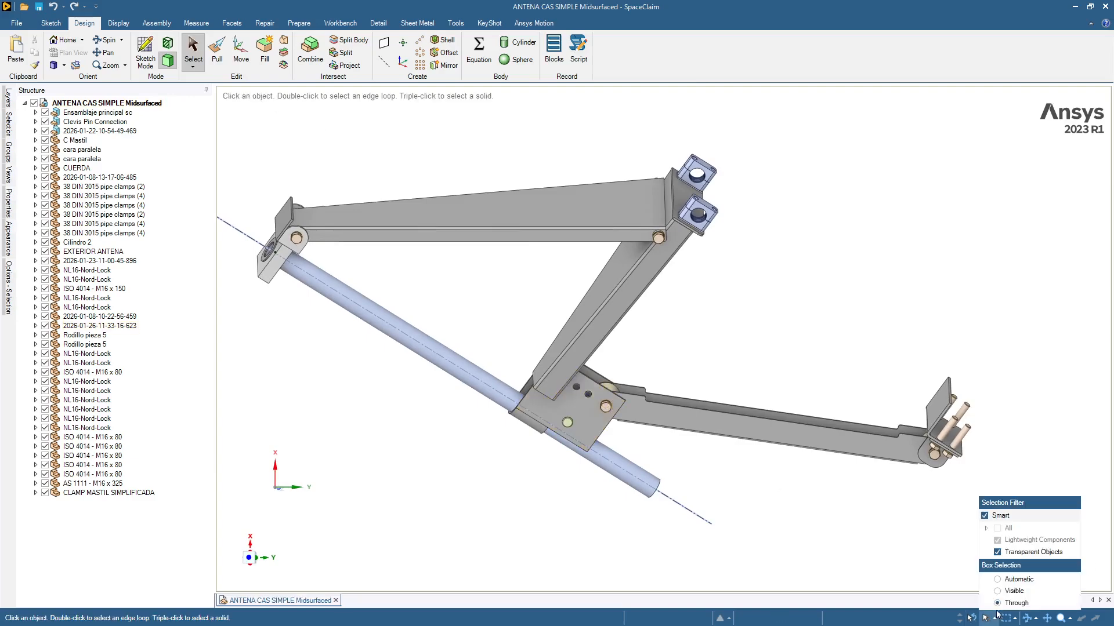
{"action": "left_click", "coordinate": [985, 516]}
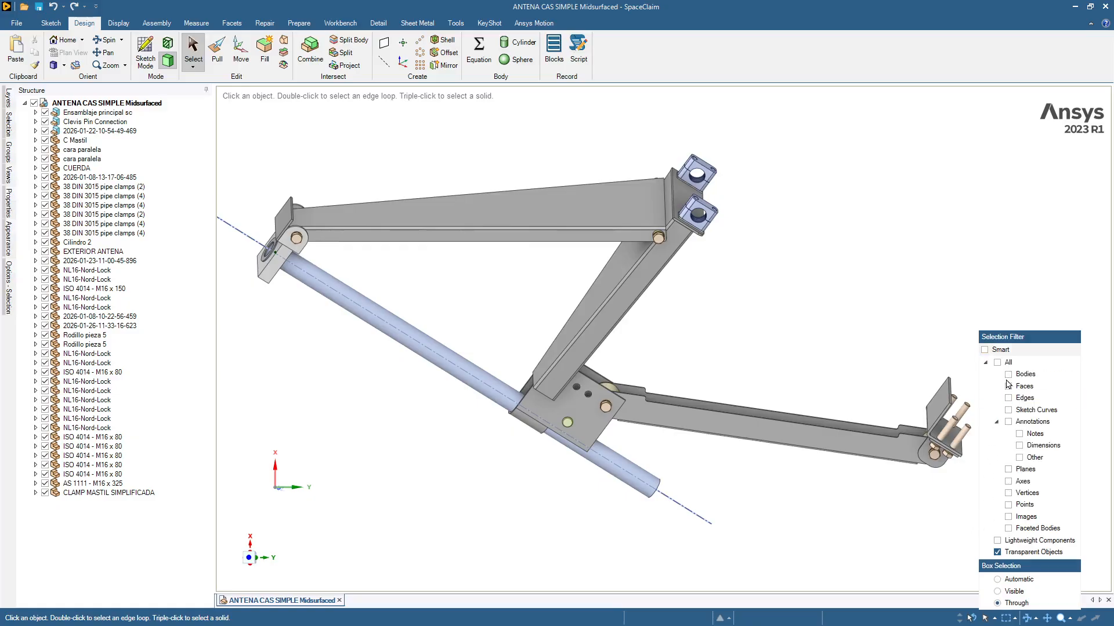
Step: Move the eight thin-walled bodies of the arms, mast joint plates and end brackets into a new component named Midsurfaced
{"action": "left_click", "coordinate": [441, 225]}
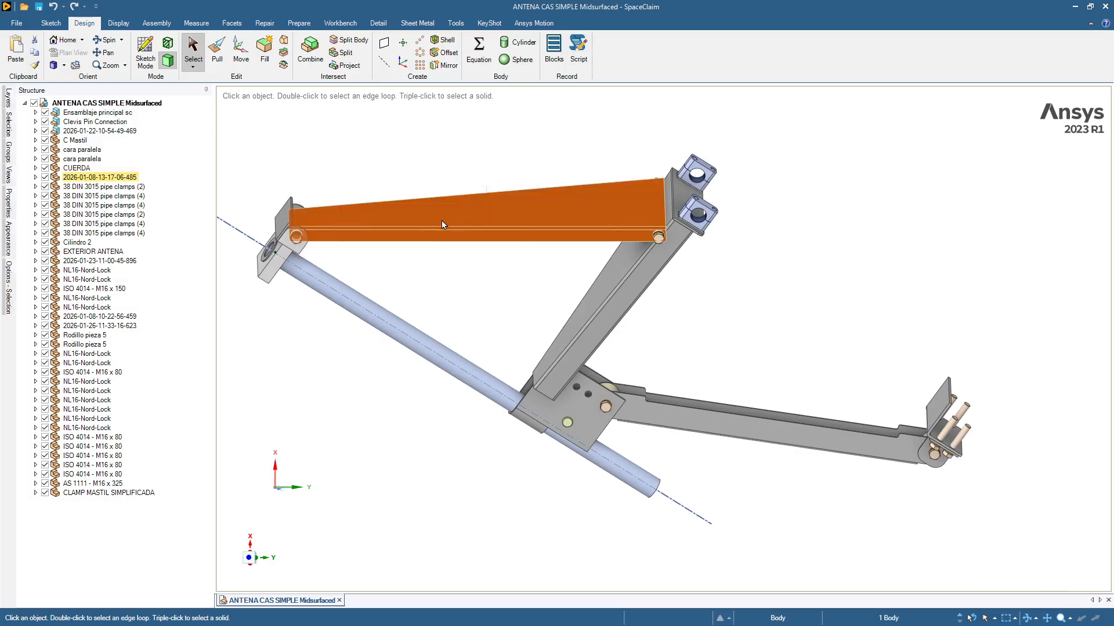
{"action": "left_click", "coordinate": [606, 313], "text": "ctrl"}
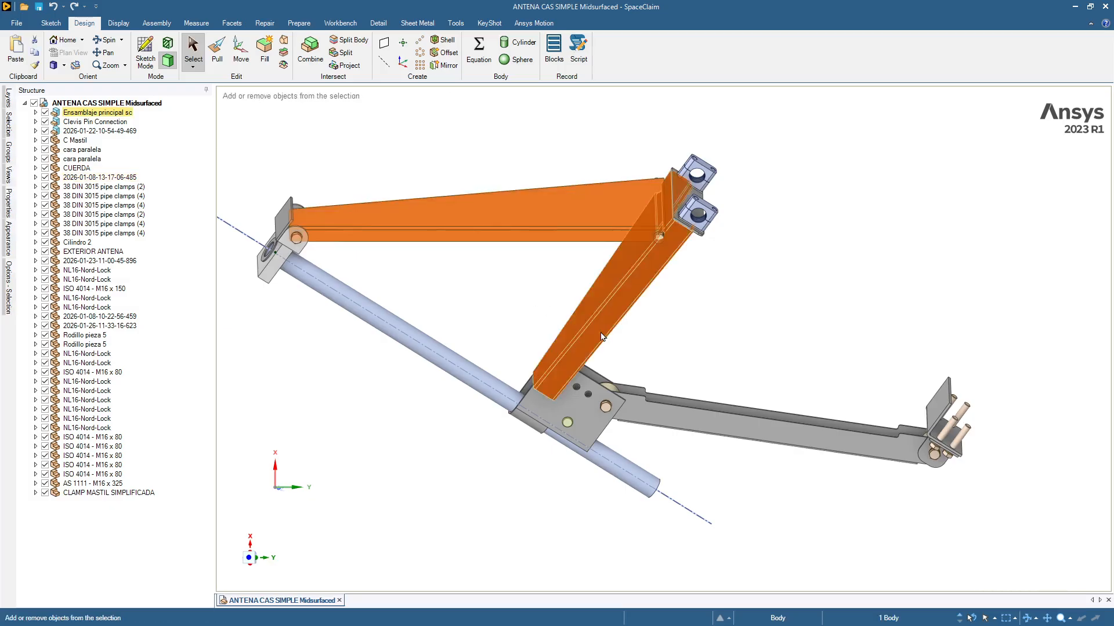
{"action": "left_click", "coordinate": [701, 434], "text": "ctrl"}
{"action": "left_click", "coordinate": [579, 414], "text": "ctrl"}
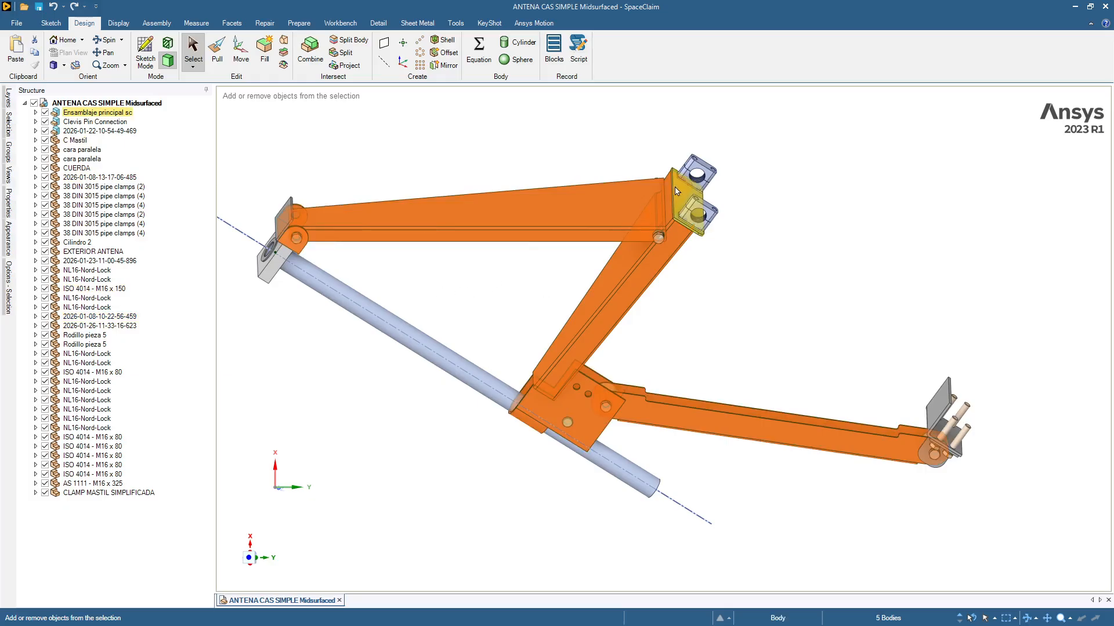
{"action": "left_click", "coordinate": [693, 215], "text": "ctrl"}
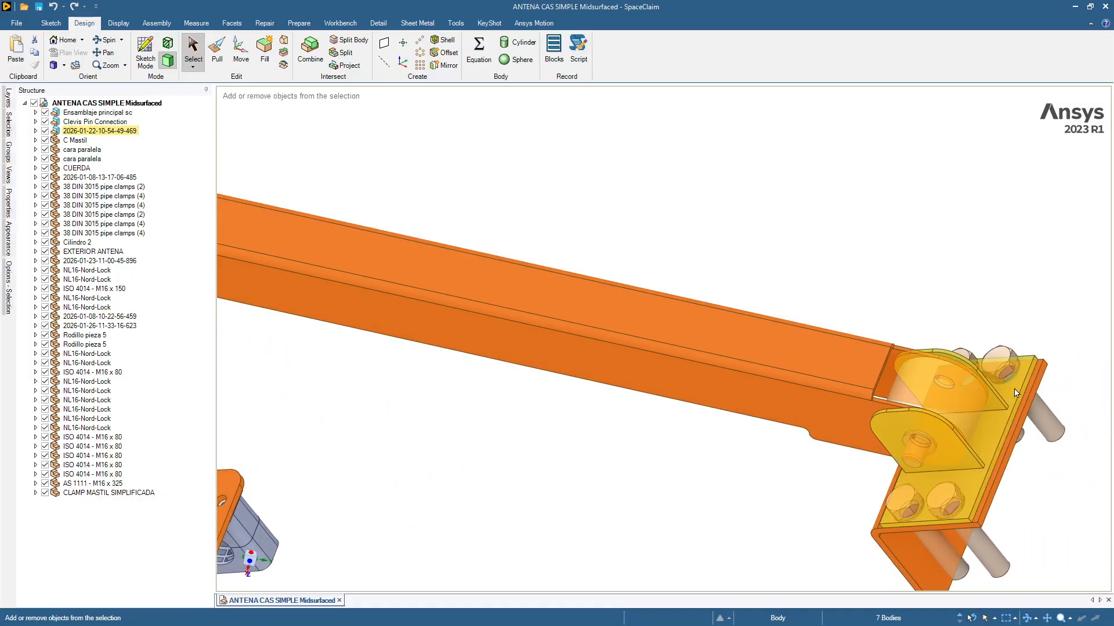
{"action": "left_click", "coordinate": [1008, 401], "text": "ctrl"}
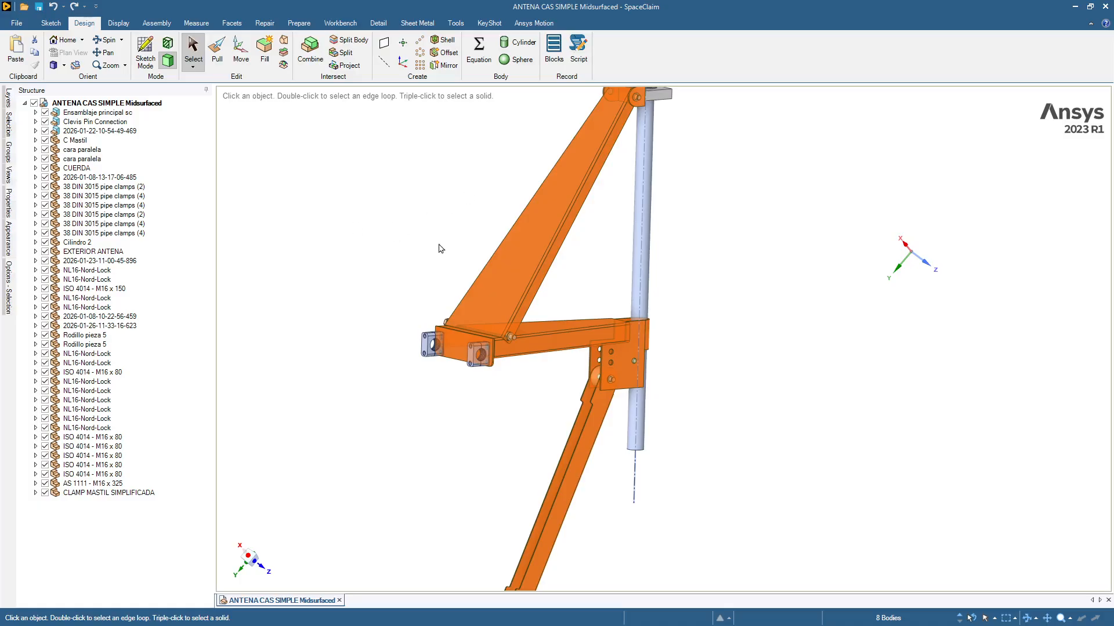
{"action": "left_click", "coordinate": [497, 282]}
{"action": "right_click", "coordinate": [499, 283]}
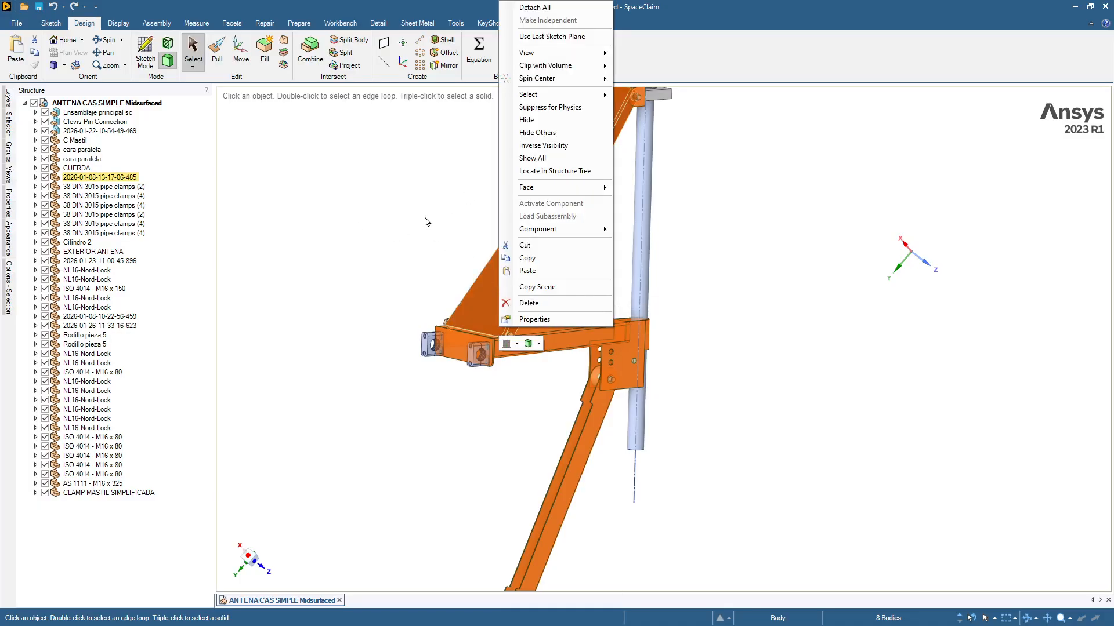
{"action": "mouse_move", "coordinate": [563, 230]}
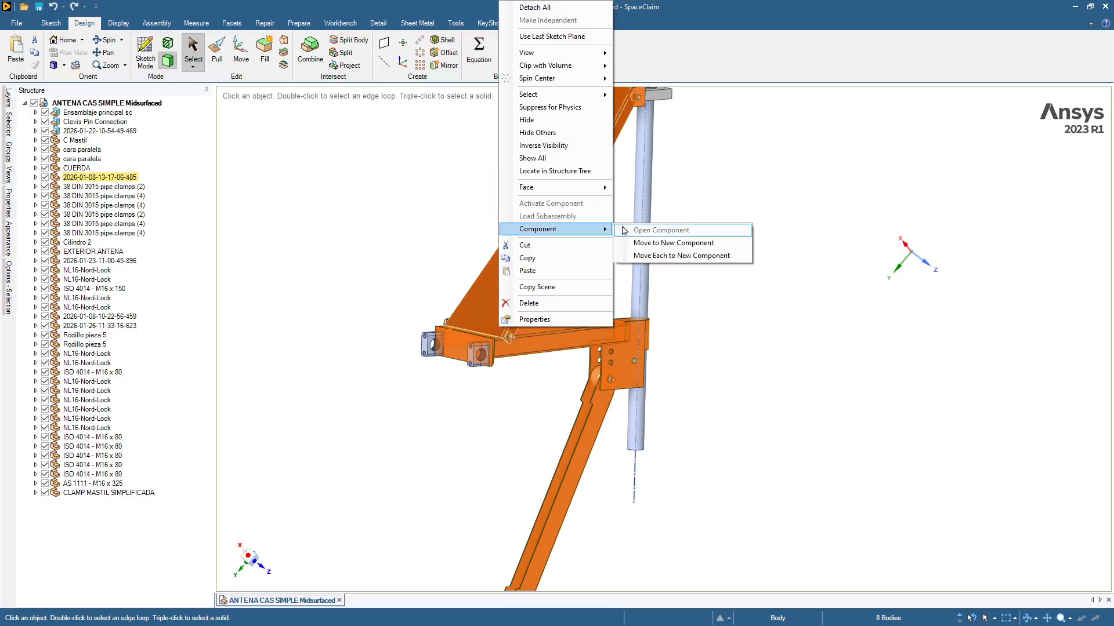
{"action": "left_click", "coordinate": [655, 243]}
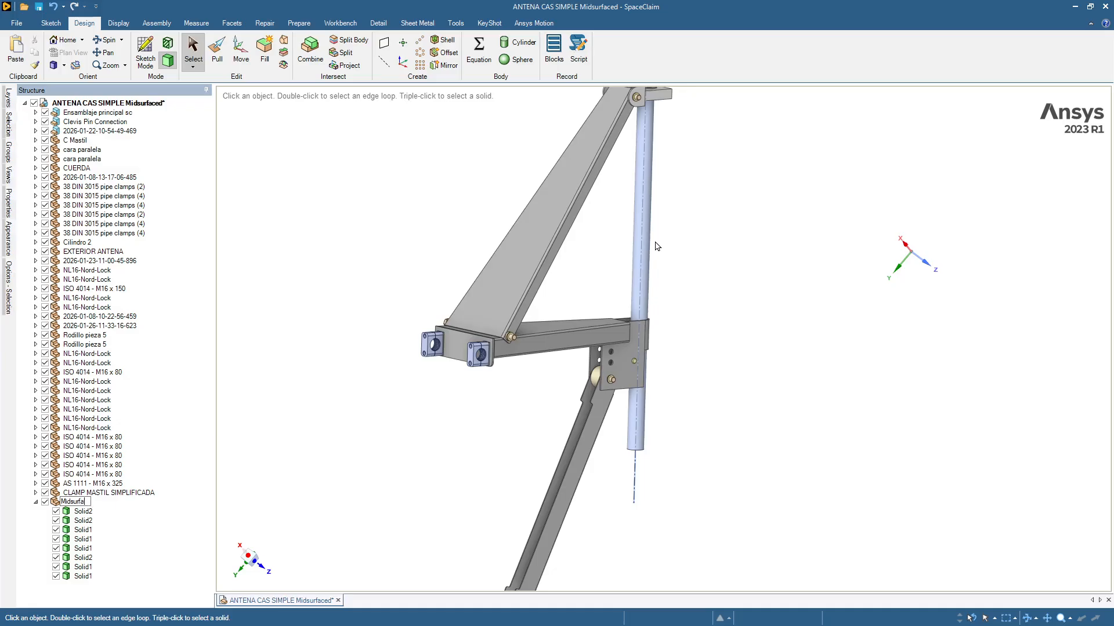
{"action": "type", "text": "d"}
{"action": "key", "text": "Return"}
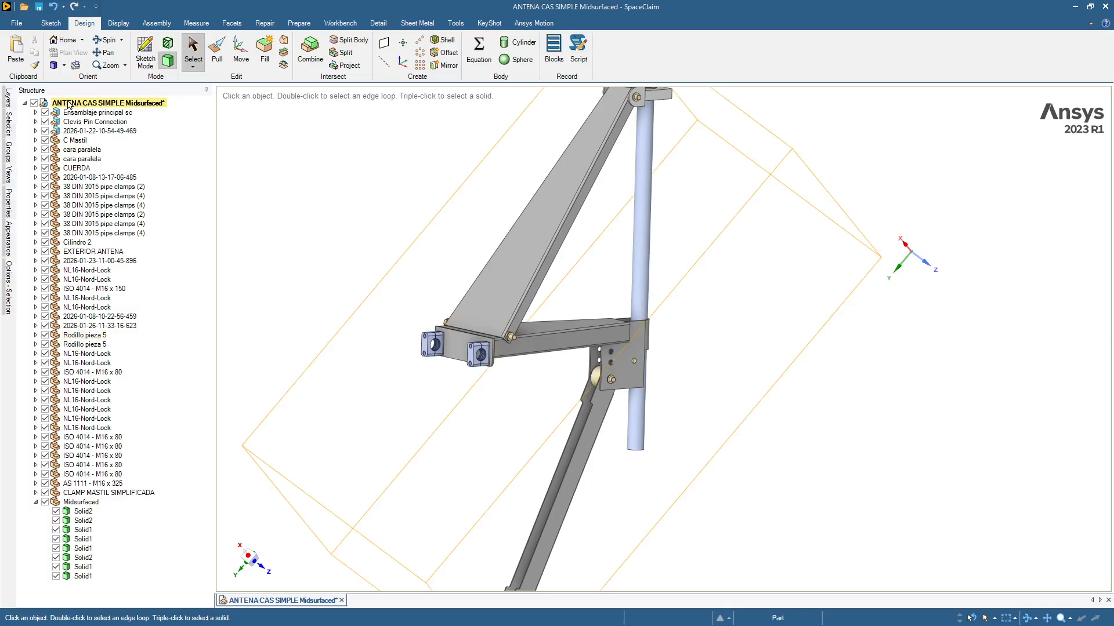
Step: Open the Midsurfaced component in its own window
{"action": "left_click", "coordinate": [74, 503]}
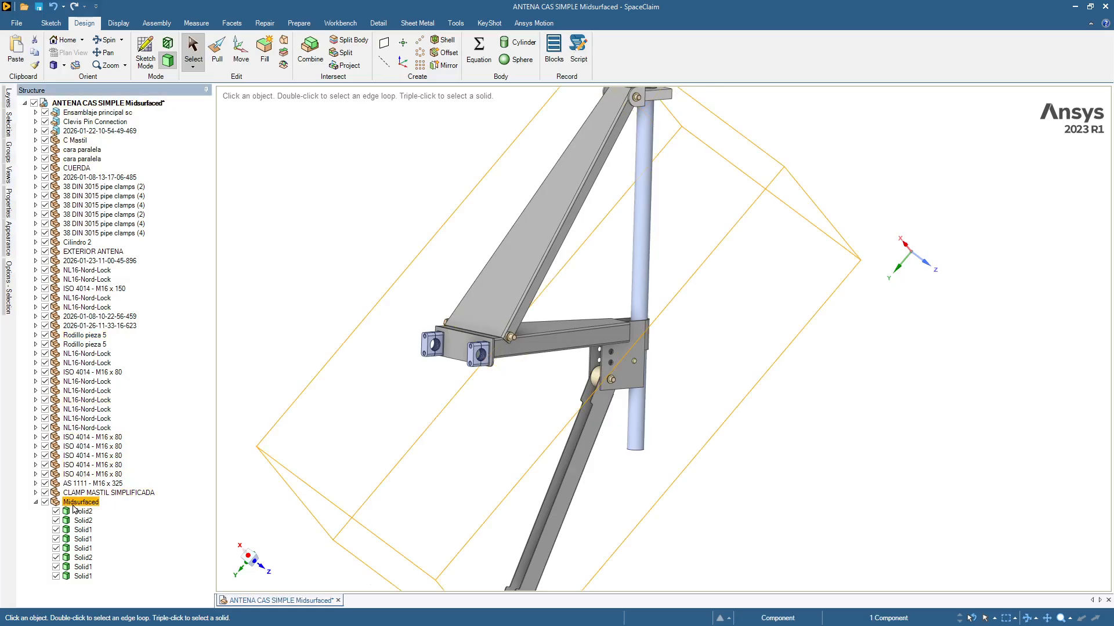
{"action": "right_click", "coordinate": [73, 509]}
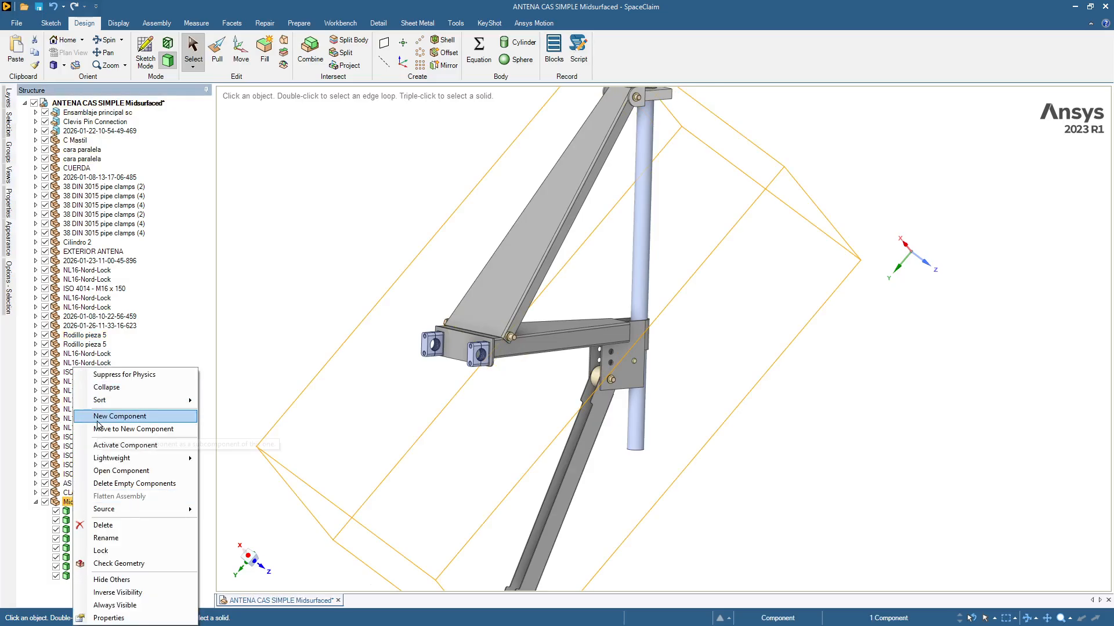
{"action": "left_click", "coordinate": [106, 471]}
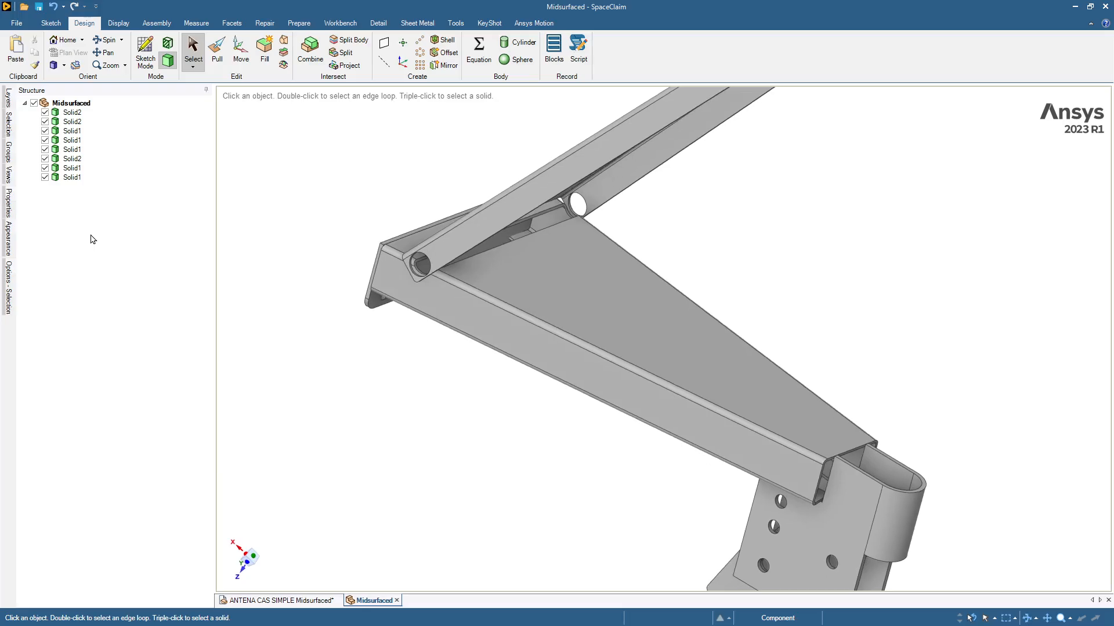
Step: Back in the full assembly, activate Midsurfaced and paste into it the two spacer rings from either end of the long cross bolt
{"action": "left_click", "coordinate": [269, 602]}
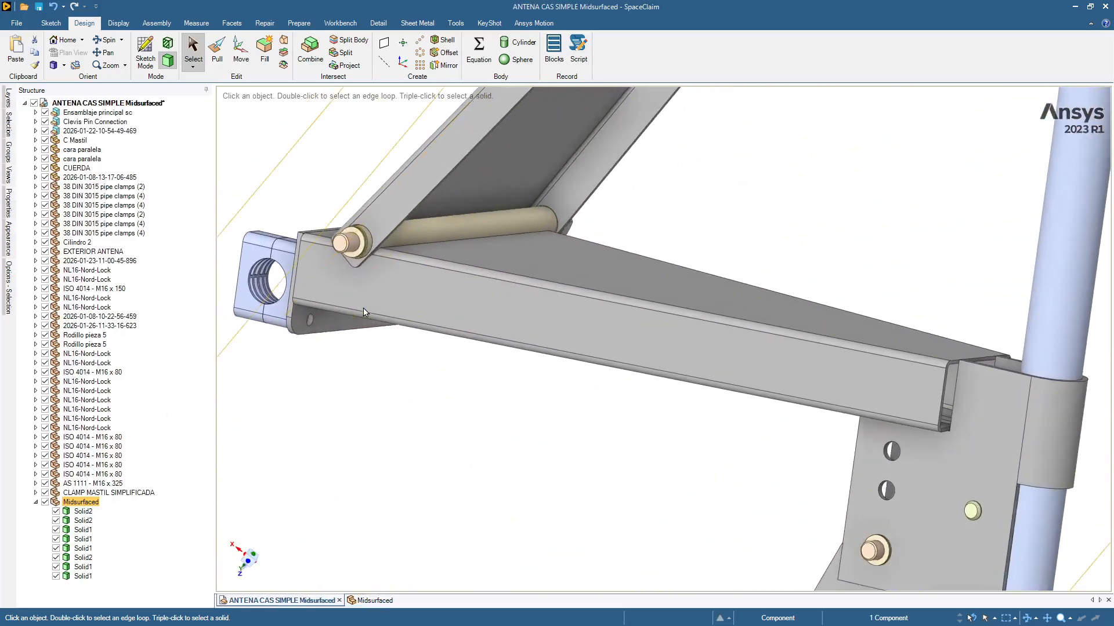
{"action": "left_click", "coordinate": [404, 251]}
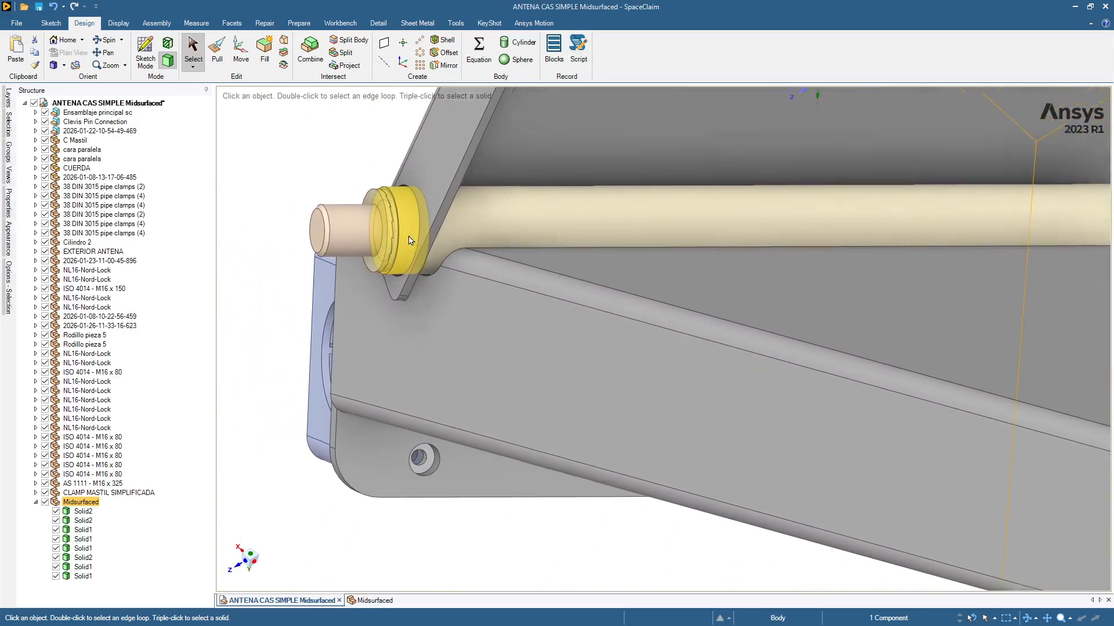
{"action": "left_click", "coordinate": [665, 305]}
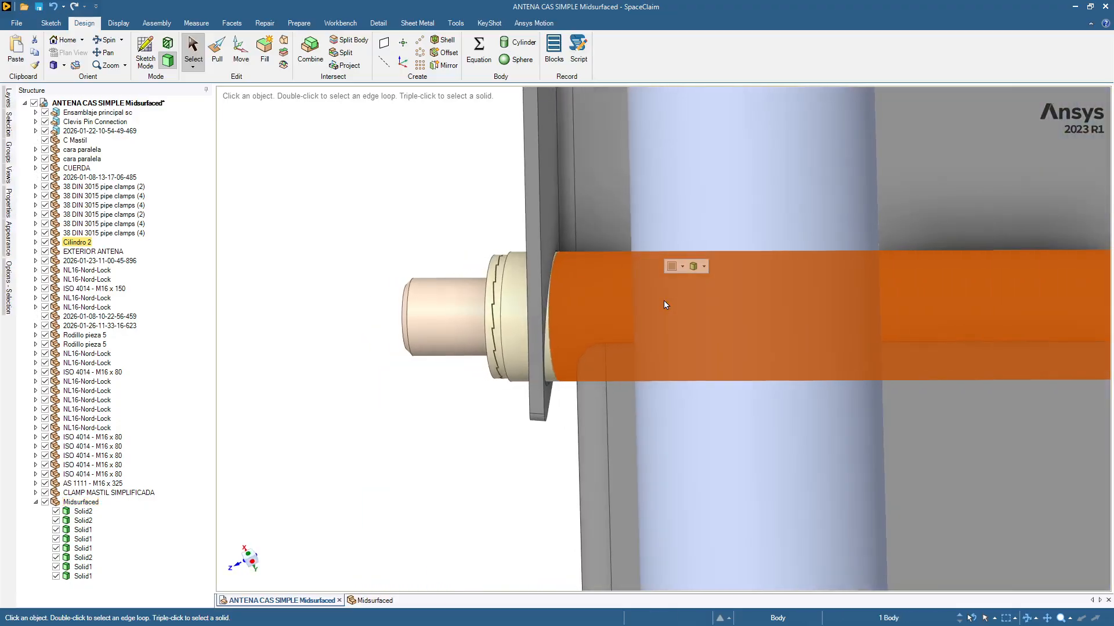
{"action": "left_click", "coordinate": [518, 331]}
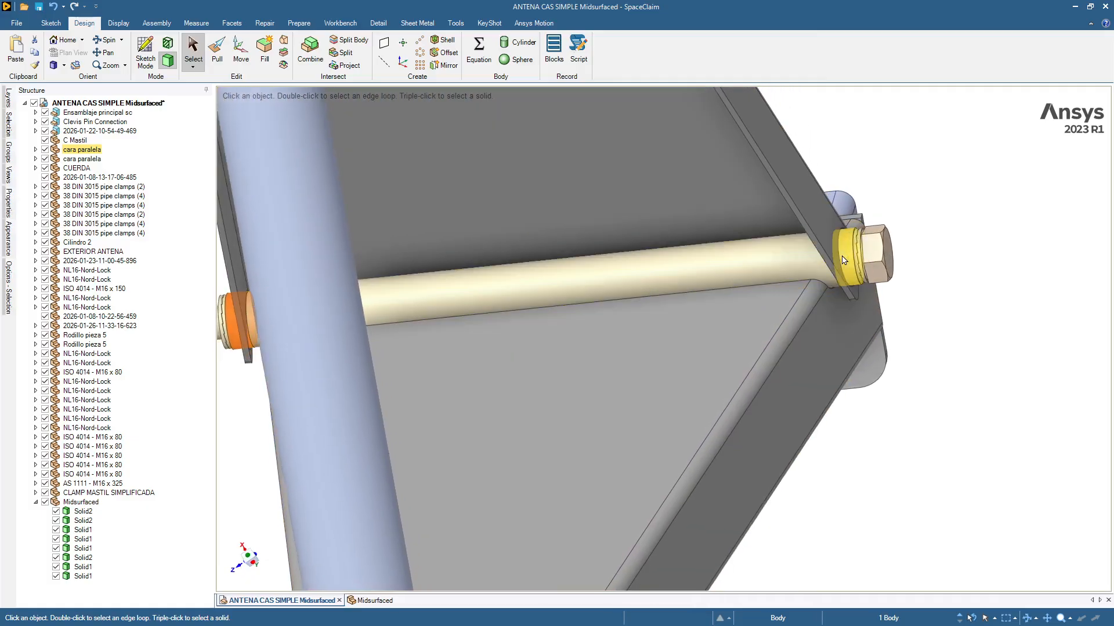
{"action": "left_click", "coordinate": [843, 259], "text": "ctrl"}
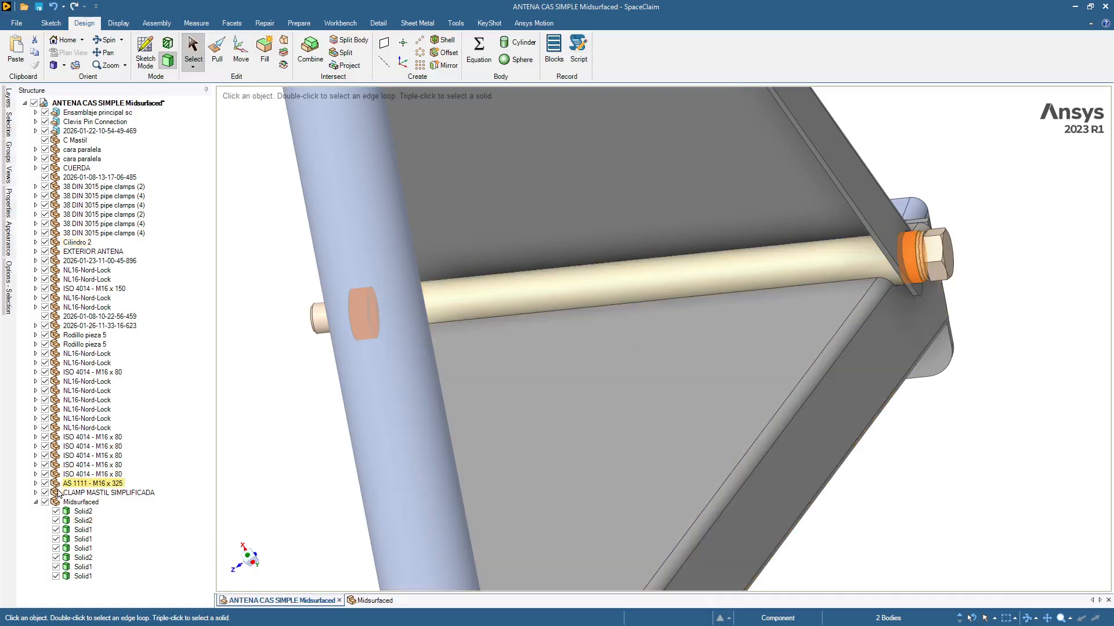
{"action": "left_click", "coordinate": [74, 502]}
{"action": "right_click", "coordinate": [74, 503]}
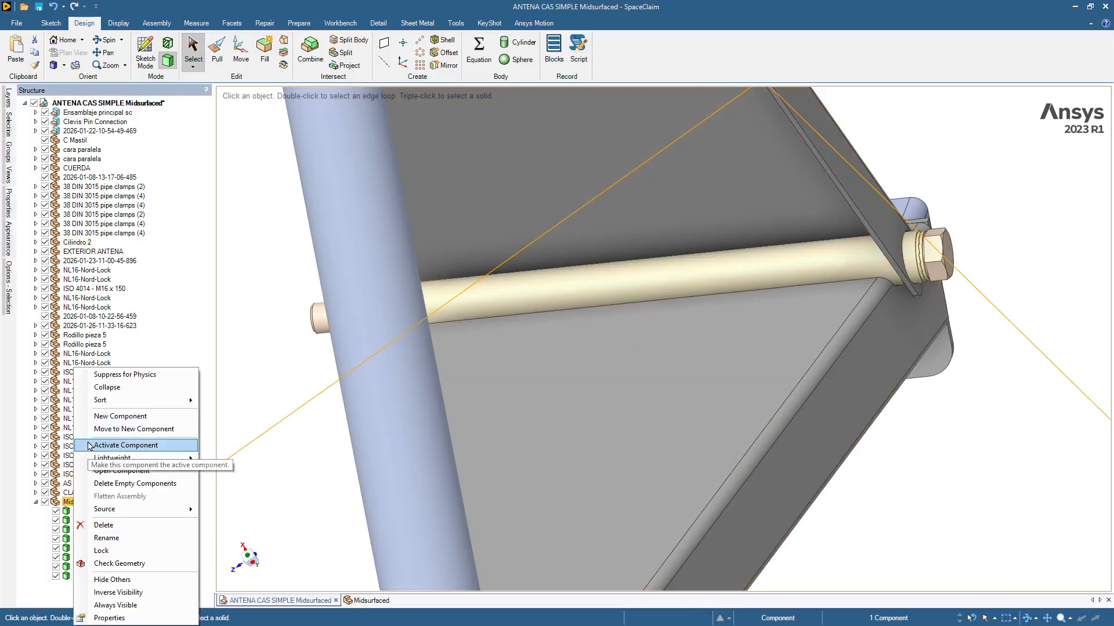
{"action": "left_click", "coordinate": [125, 445]}
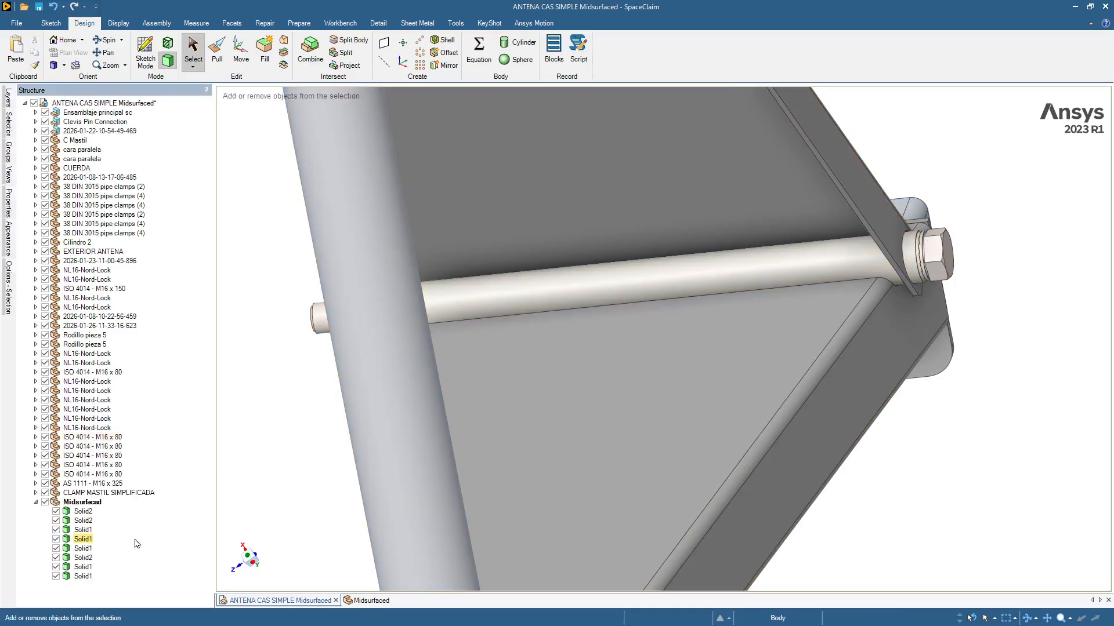
{"action": "key", "text": "ctrl+v"}
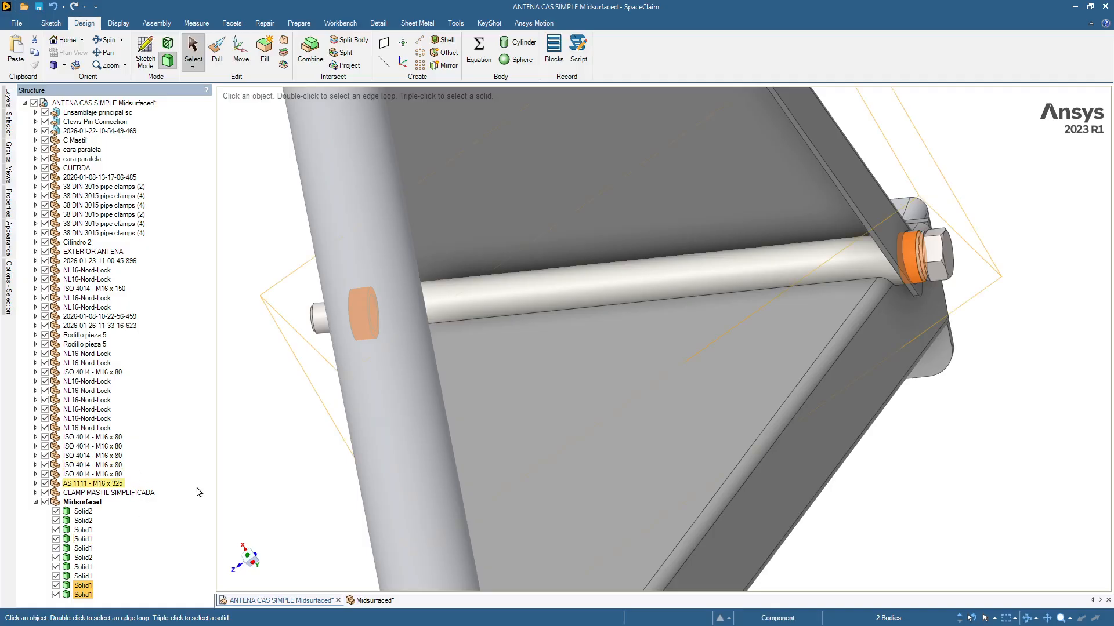
{"action": "left_click", "coordinate": [294, 497]}
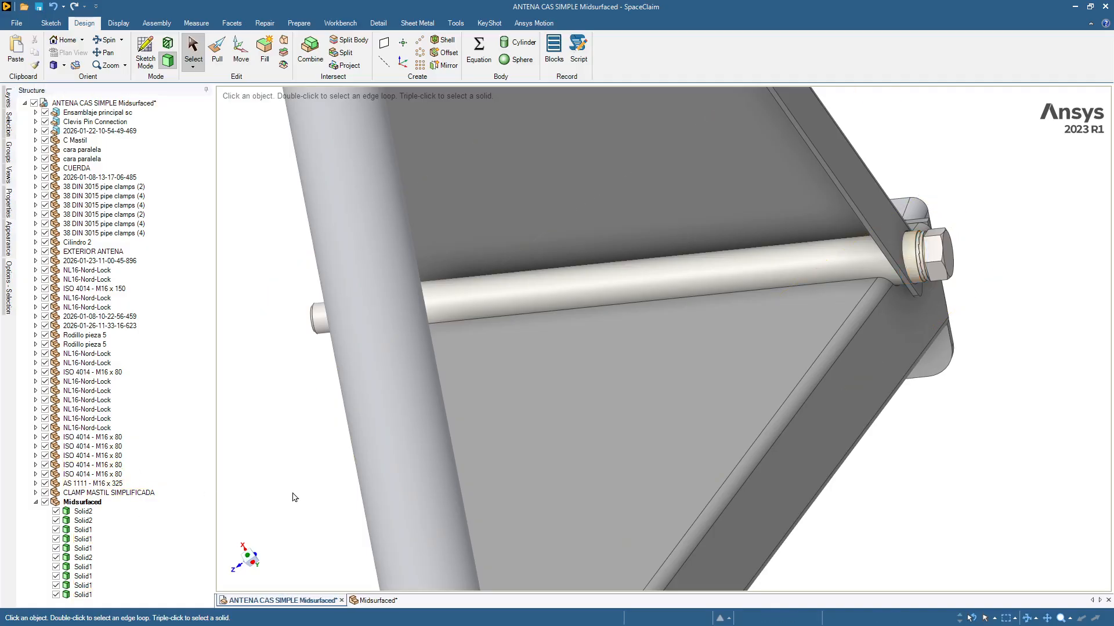
Step: In the separate Midsurfaced window, pull the arm flange's hole face up to the spacer ring's outer face, giving a 13.34 mm radius
{"action": "left_click", "coordinate": [374, 600]}
{"action": "scroll", "coordinate": [298, 329], "scroll_direction": "up", "scroll_amount": 5}
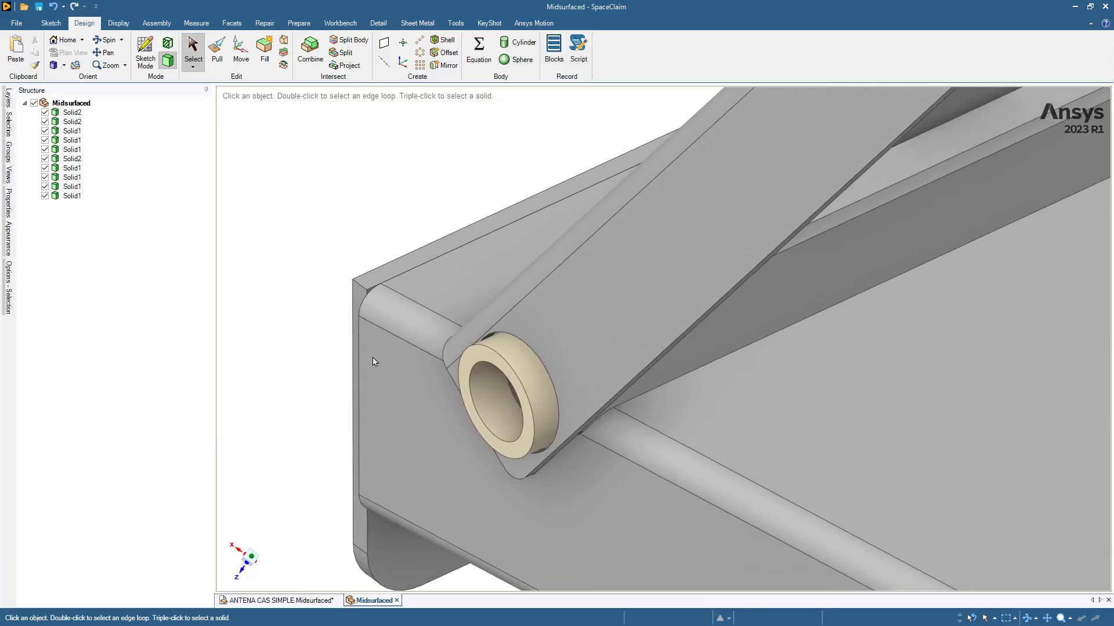
{"action": "scroll", "coordinate": [348, 351], "scroll_direction": "up", "scroll_amount": 3}
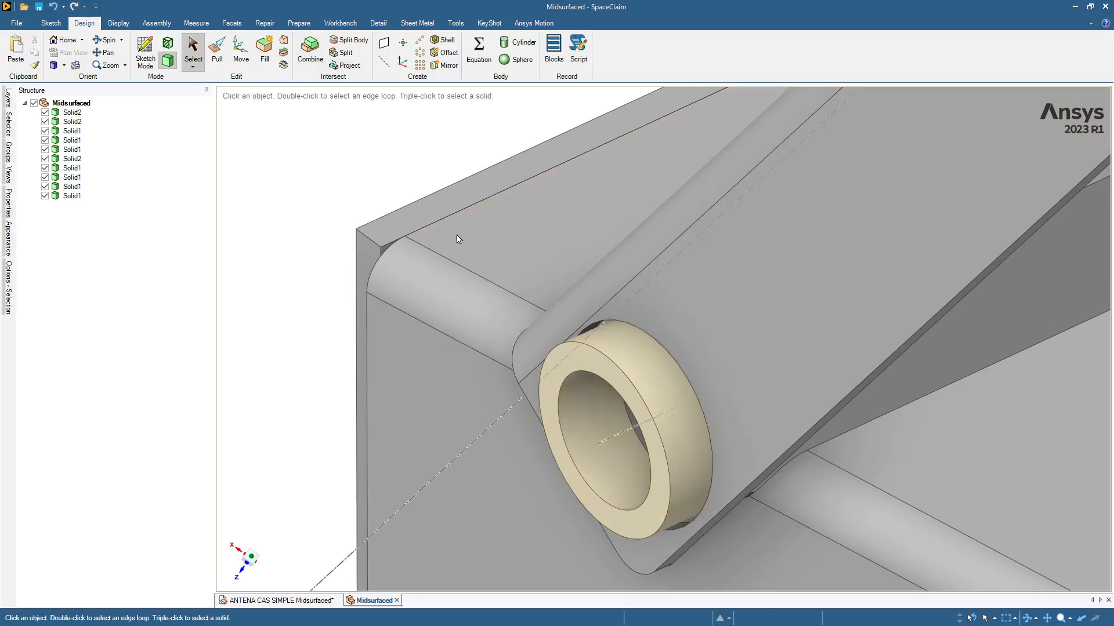
{"action": "scroll", "coordinate": [535, 273], "scroll_direction": "up", "scroll_amount": 5}
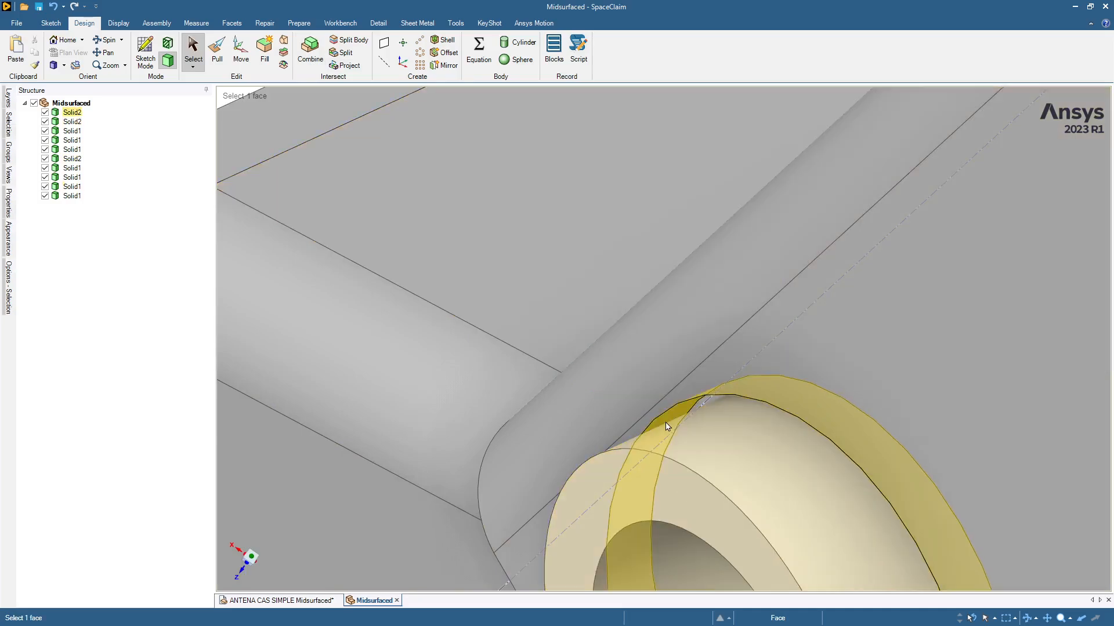
{"action": "left_click", "coordinate": [666, 424]}
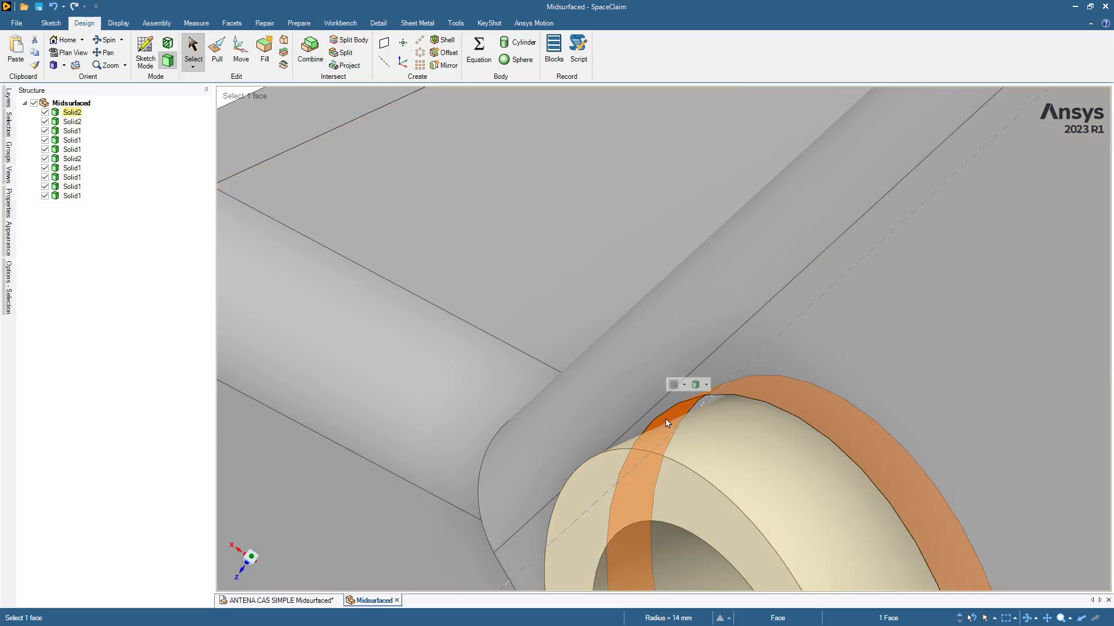
{"action": "key", "text": "p"}
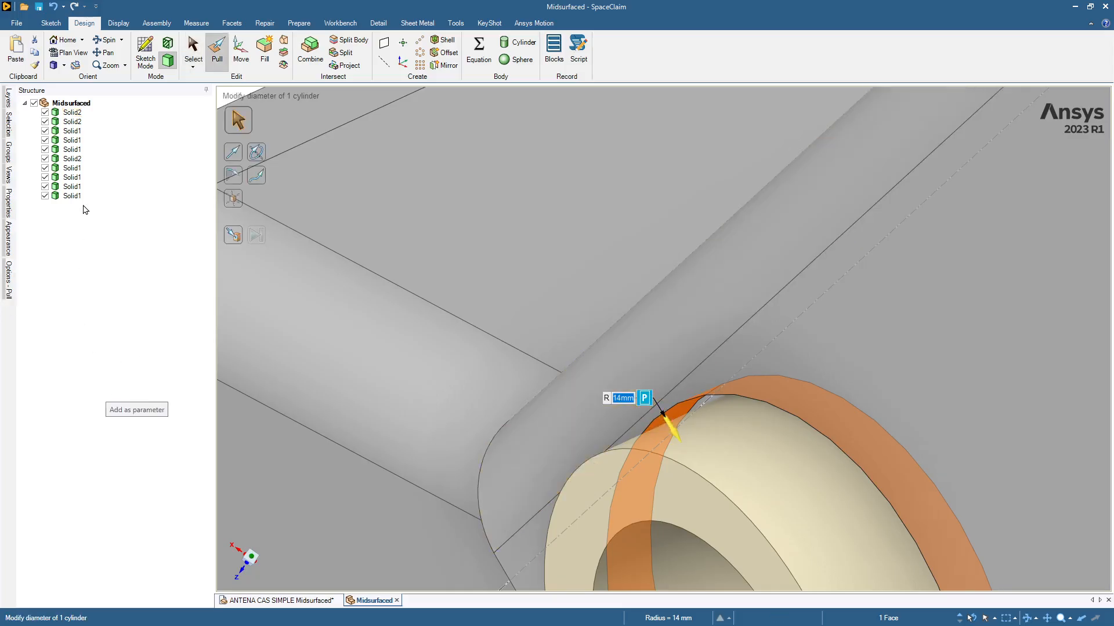
{"action": "mouse_move", "coordinate": [9, 123]}
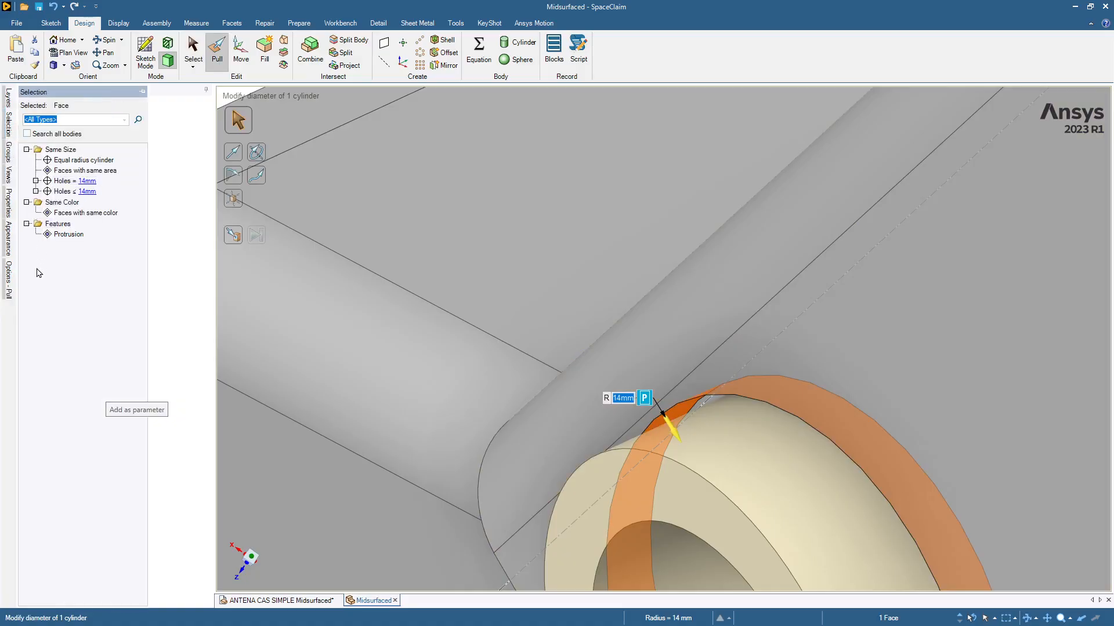
{"action": "mouse_move", "coordinate": [9, 279]}
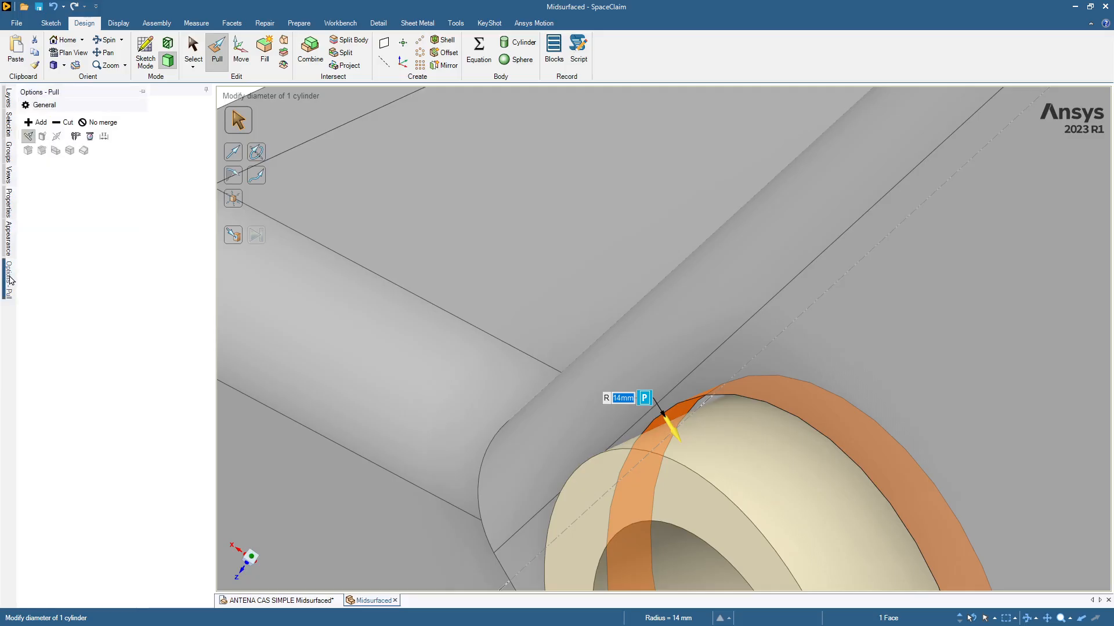
{"action": "left_click", "coordinate": [104, 128]}
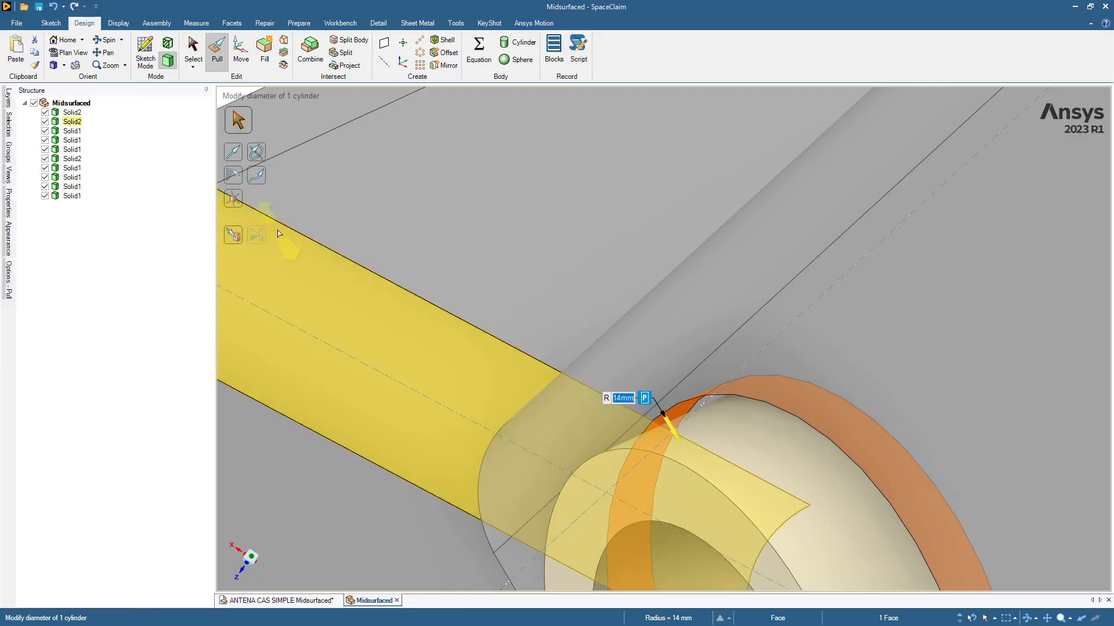
{"action": "left_click", "coordinate": [235, 236]}
{"action": "left_click", "coordinate": [743, 456]}
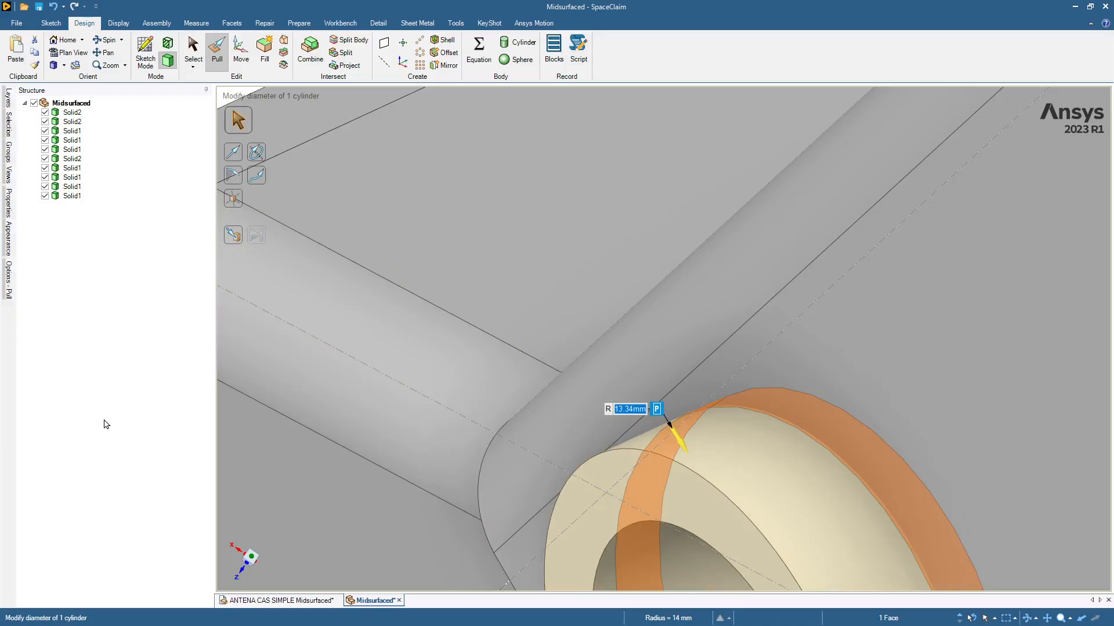
Step: Select the hole face around the second spacer ring on the opposite flange of the same arm
{"action": "scroll", "coordinate": [515, 354], "scroll_direction": "up", "scroll_amount": 5}
{"action": "scroll", "coordinate": [515, 354], "scroll_direction": "down", "scroll_amount": 10}
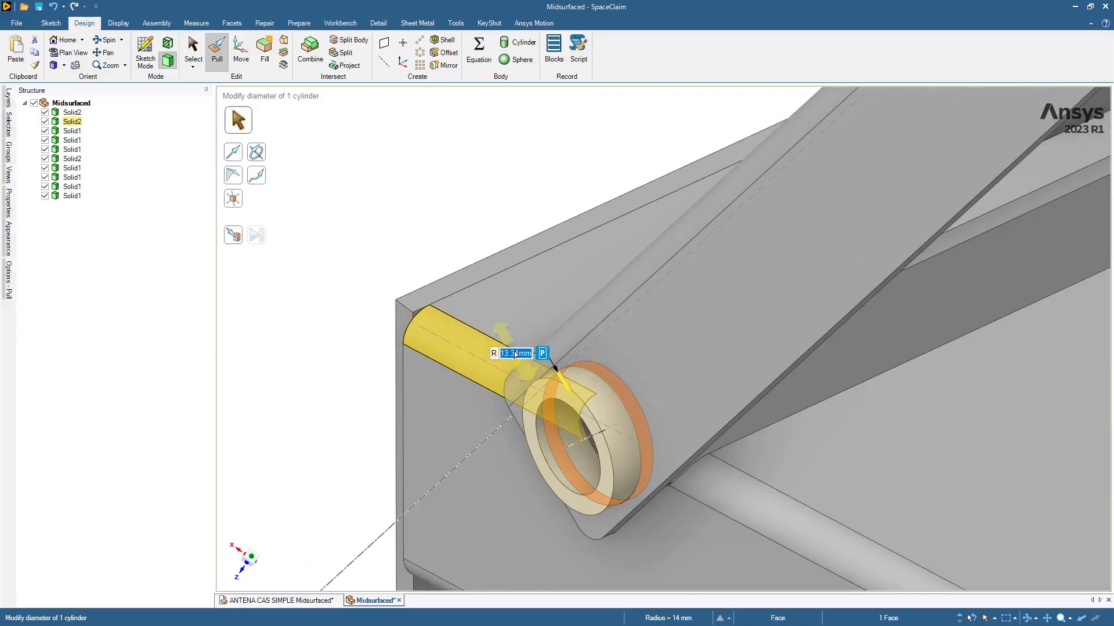
{"action": "scroll", "coordinate": [515, 355], "scroll_direction": "down", "scroll_amount": 4}
{"action": "middle_click_drag", "start_coordinate": [363, 348], "coordinate": [354, 349]}
{"action": "scroll", "coordinate": [804, 417], "scroll_direction": "up", "scroll_amount": 6}
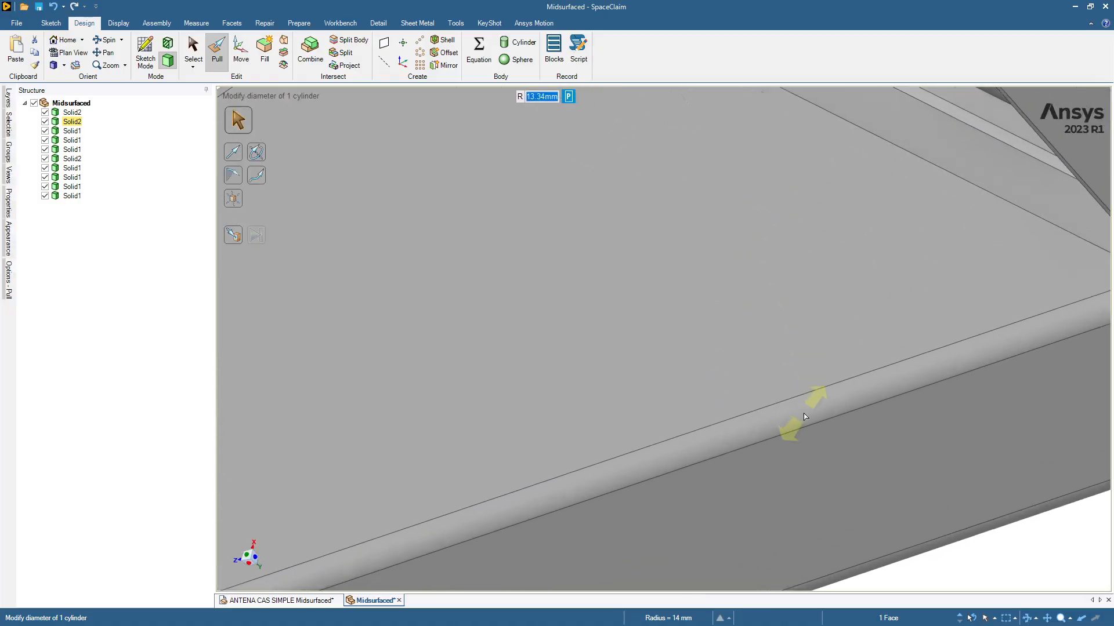
{"action": "scroll", "coordinate": [803, 417], "scroll_direction": "down", "scroll_amount": 5}
{"action": "scroll", "coordinate": [838, 409], "scroll_direction": "up", "scroll_amount": 5}
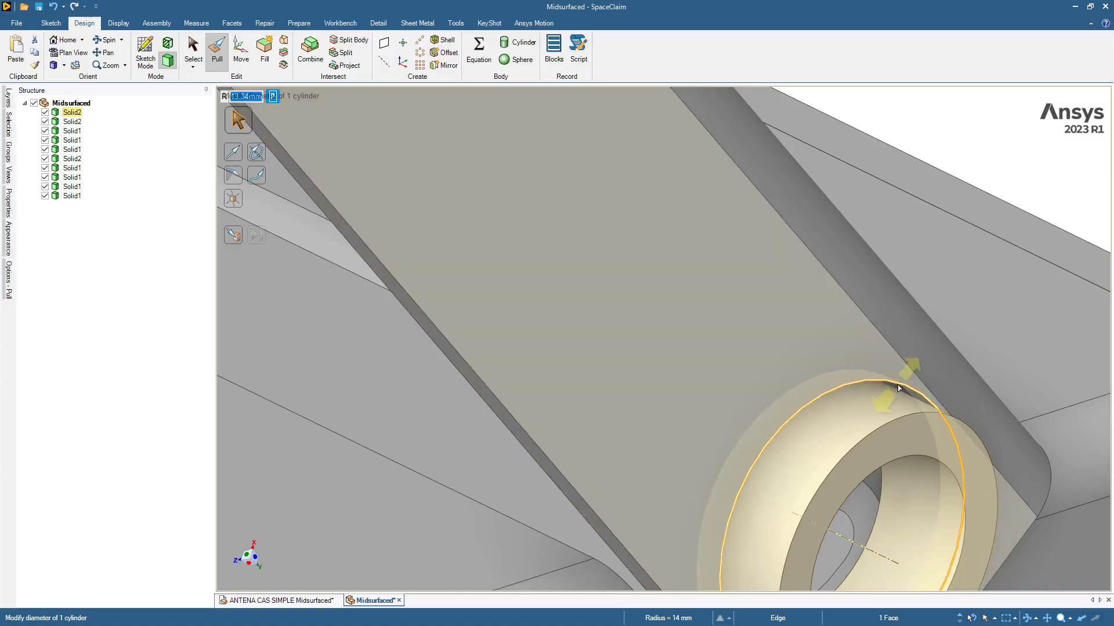
{"action": "middle_click_drag", "start_coordinate": [899, 388], "coordinate": [907, 392]}
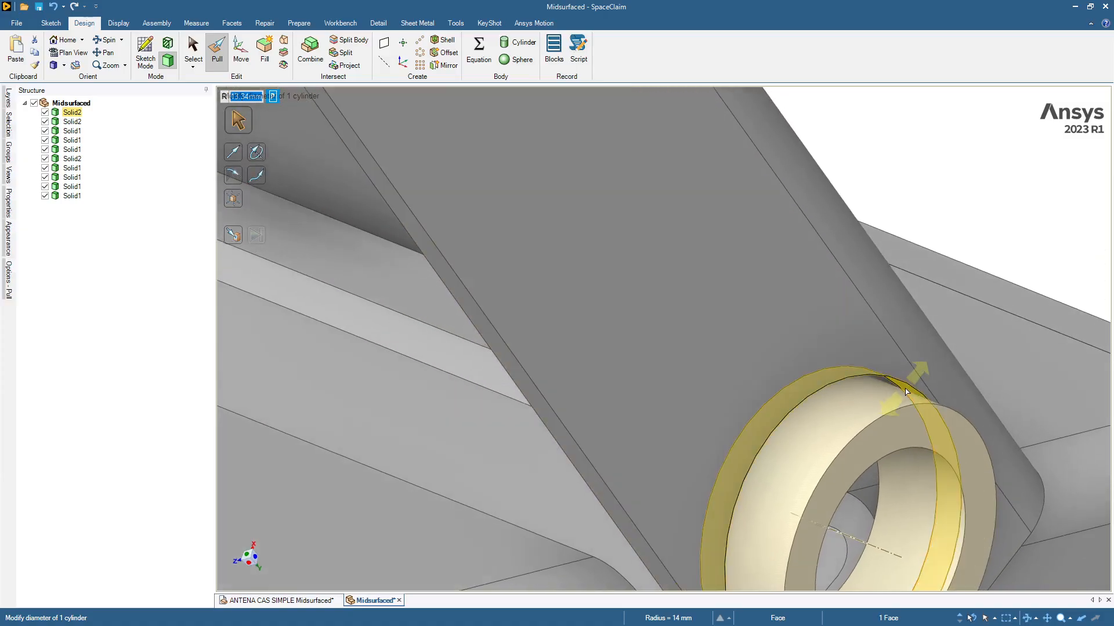
{"action": "left_click", "coordinate": [906, 392]}
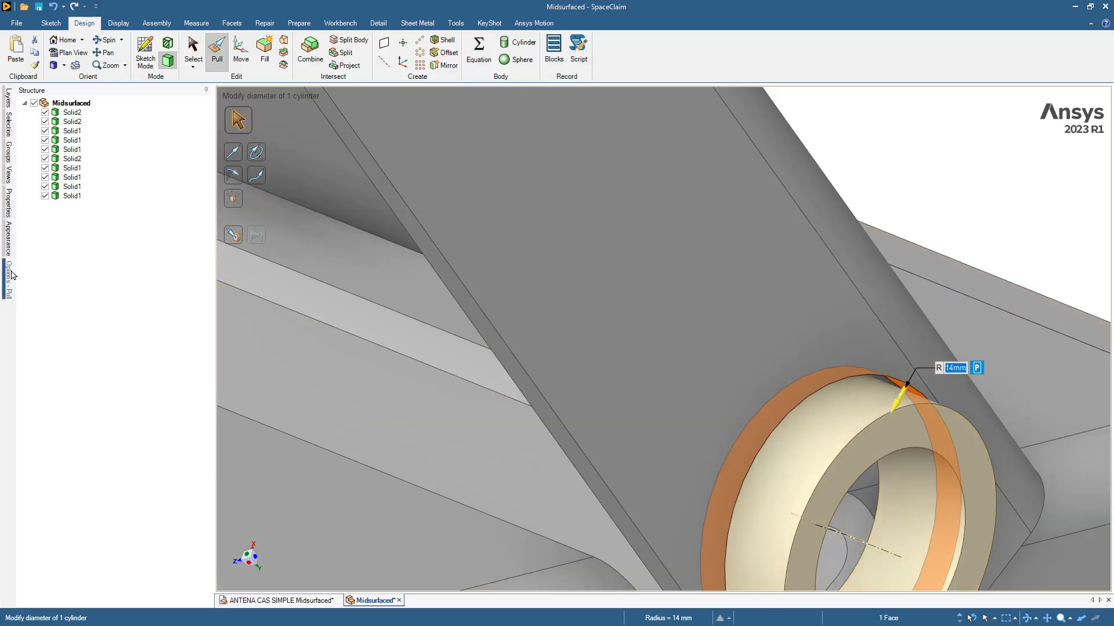
Step: Keep the selection search and the Pull options permanently displayed, and auto-hide the structure tree
{"action": "left_click", "coordinate": [206, 89]}
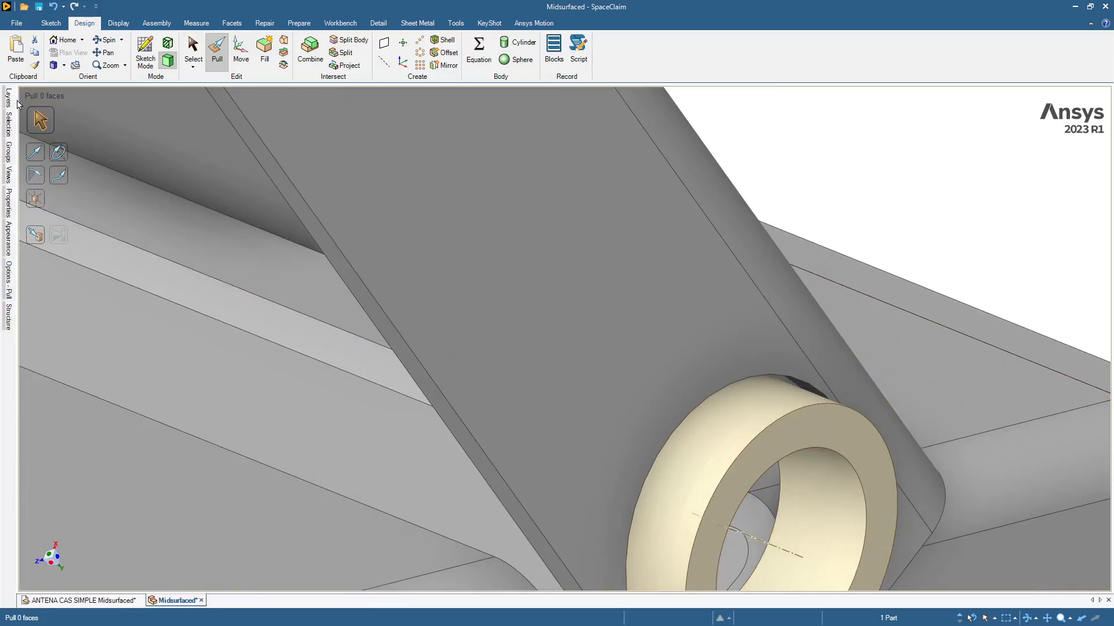
{"action": "mouse_move", "coordinate": [6, 130]}
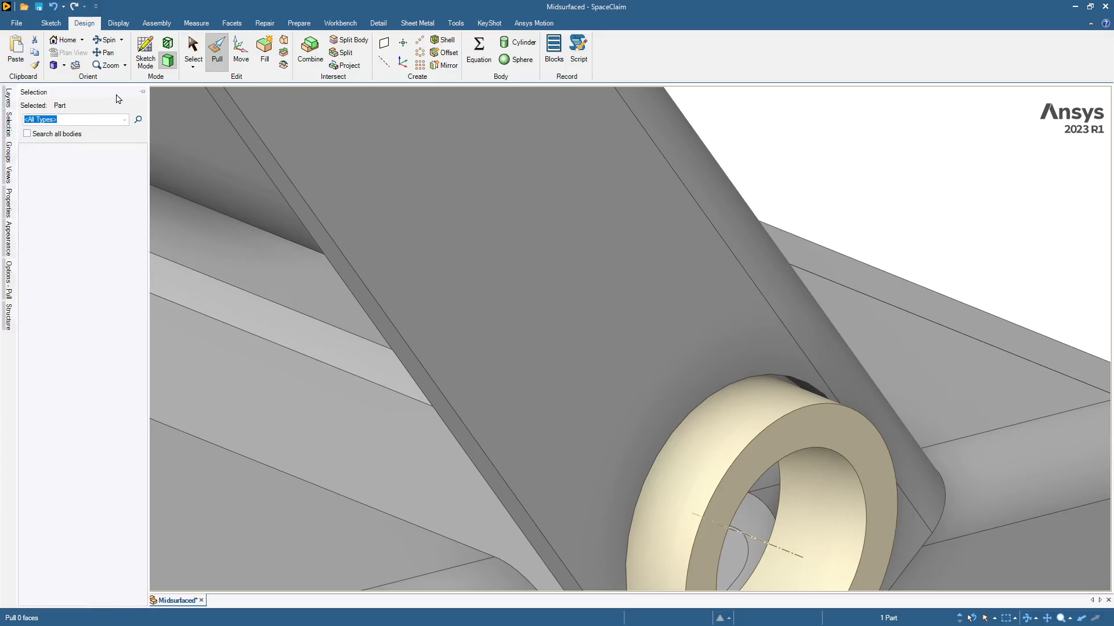
{"action": "left_click", "coordinate": [141, 93]}
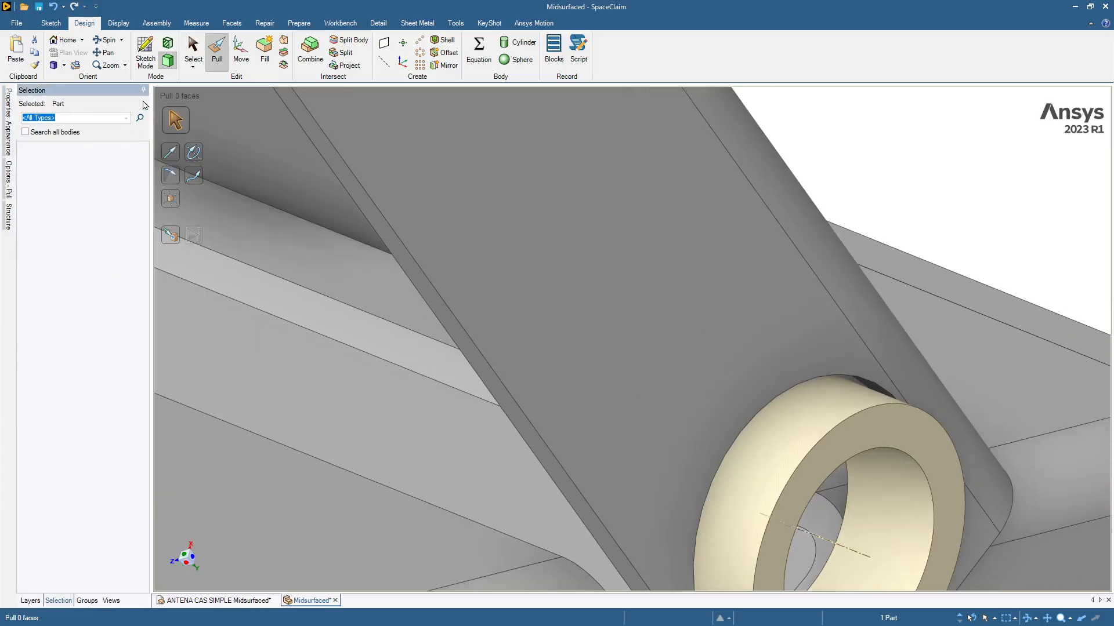
{"action": "mouse_move", "coordinate": [9, 220]}
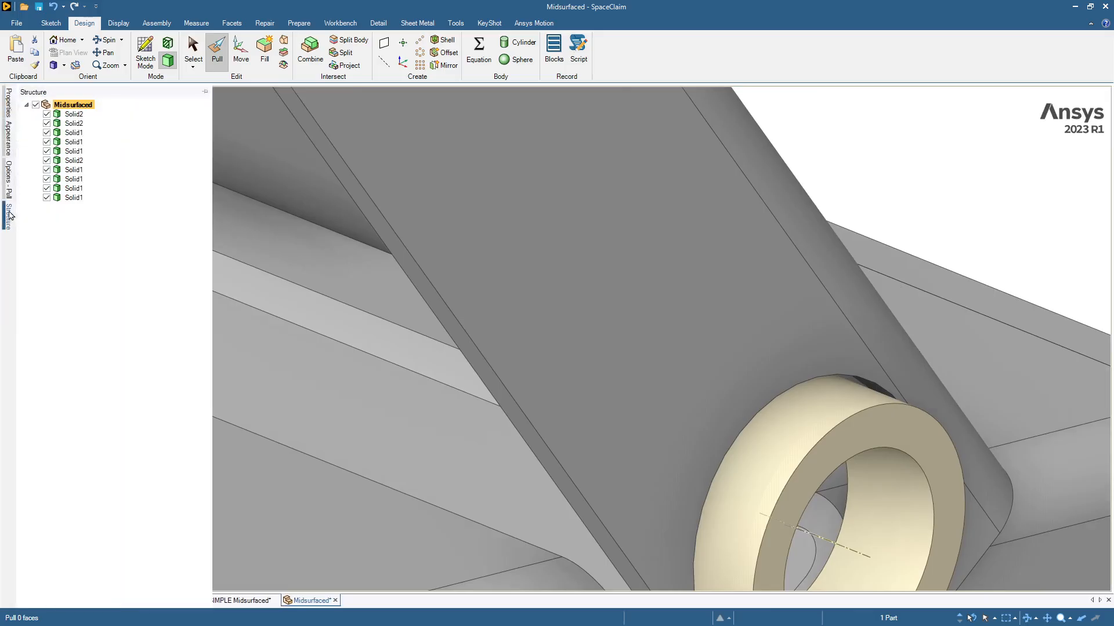
{"action": "mouse_move", "coordinate": [12, 190]}
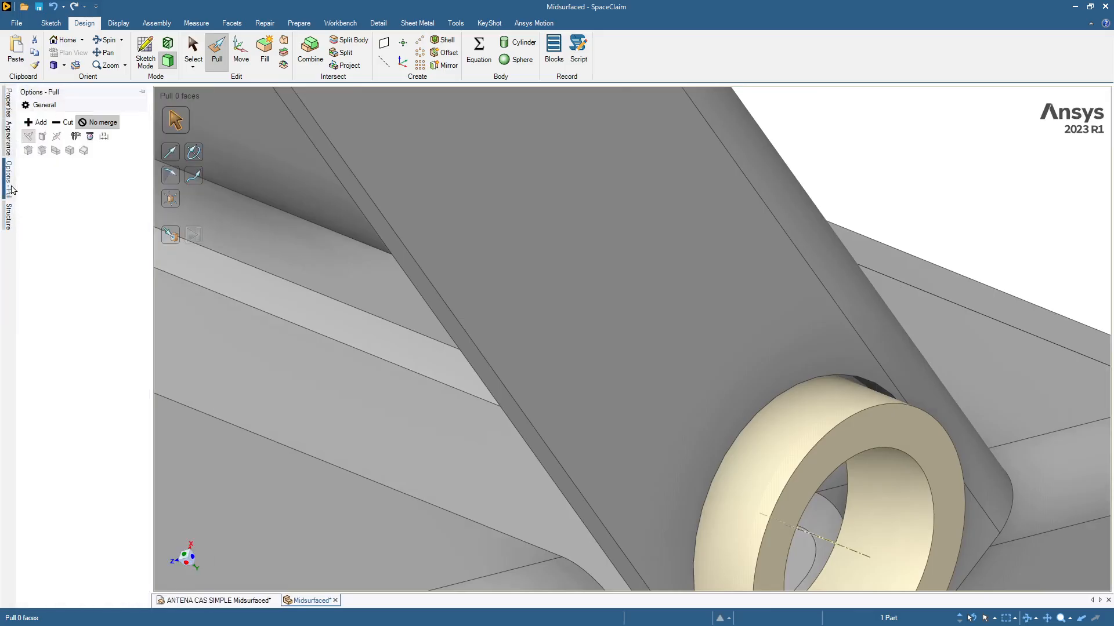
{"action": "left_click", "coordinate": [142, 92]}
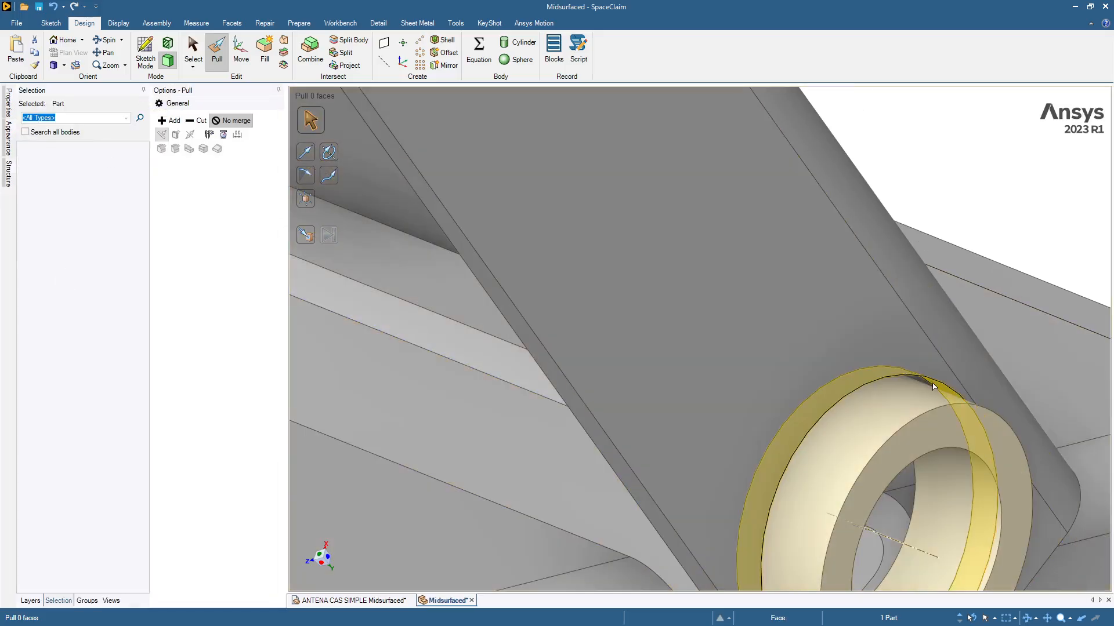
Step: Pull the opposite flange's hole face up to the second spacer ring's outer face, giving a 13.34 mm radius
{"action": "left_click", "coordinate": [933, 386]}
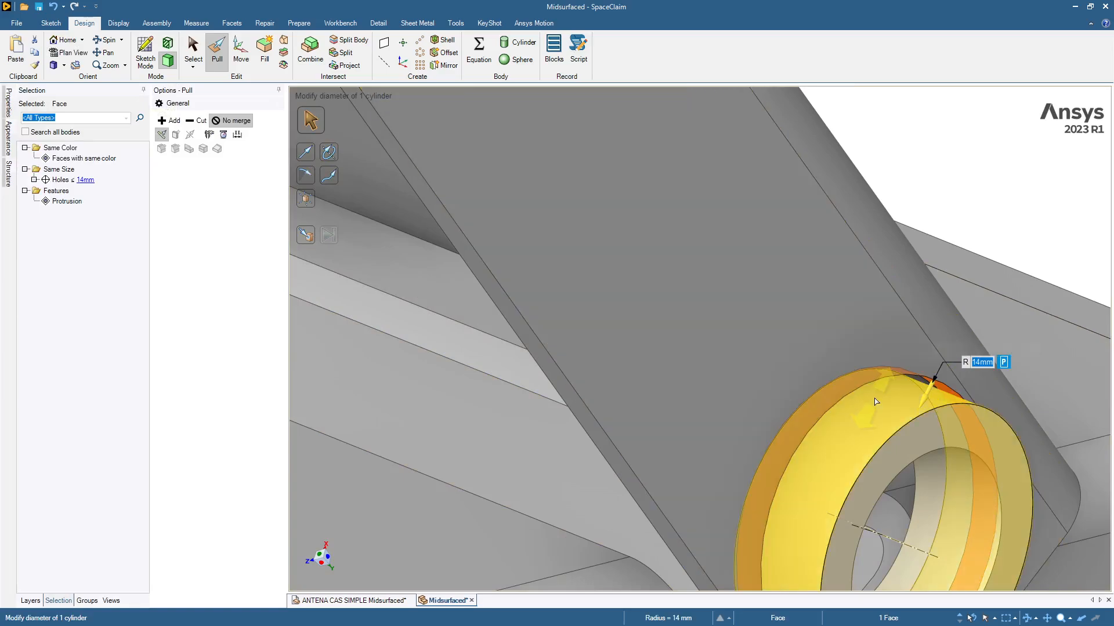
{"action": "left_click_drag", "start_coordinate": [876, 401], "coordinate": [878, 415]}
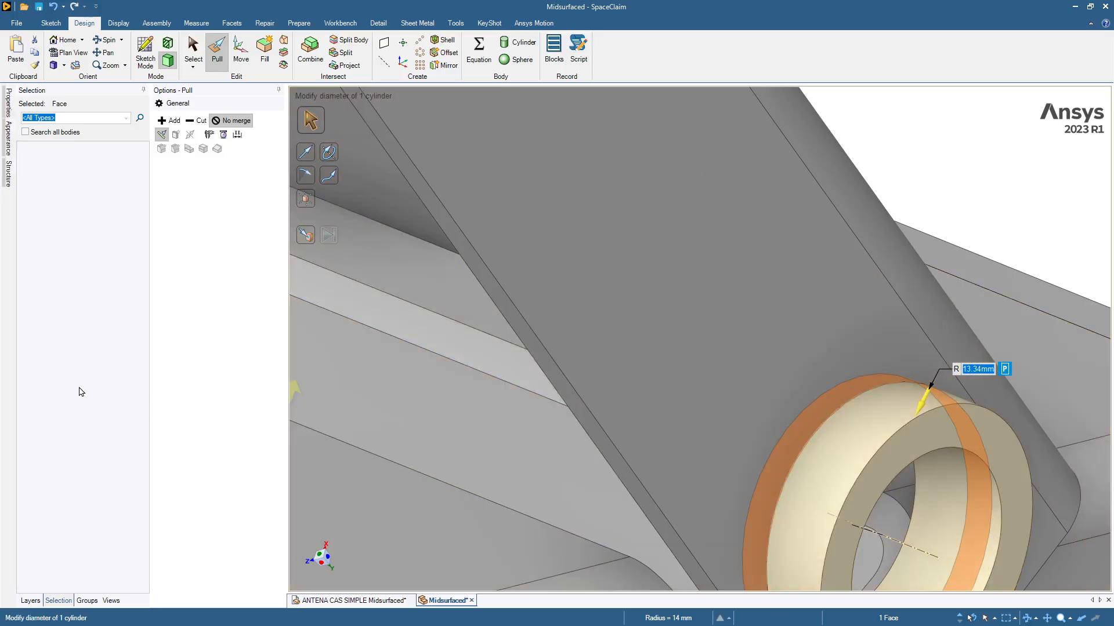
{"action": "left_click", "coordinate": [81, 393]}
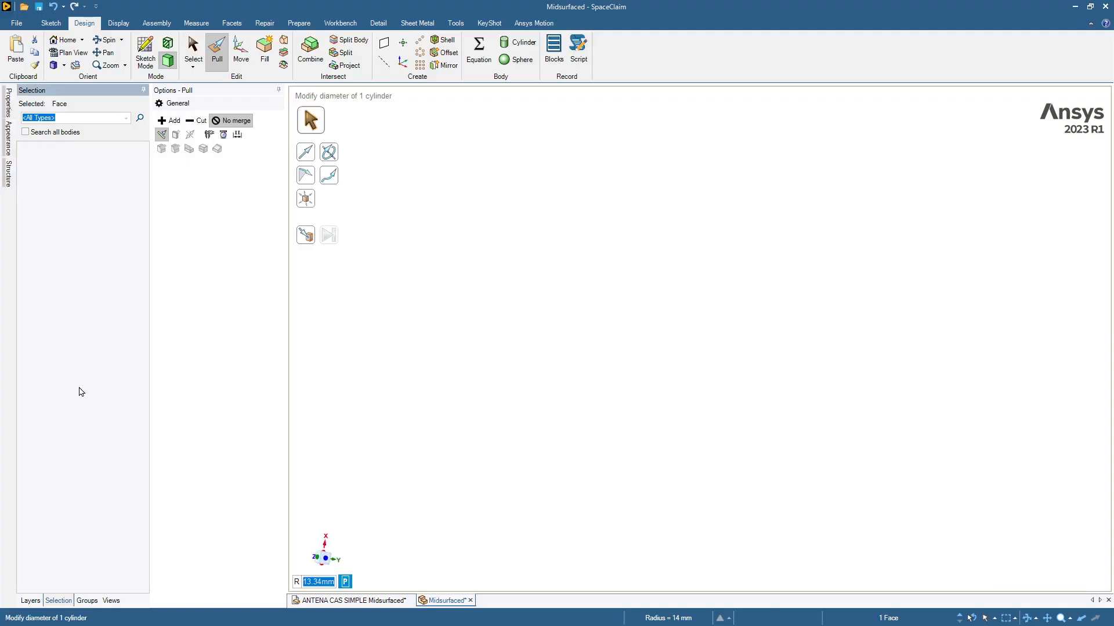
{"action": "key", "text": "Escape"}
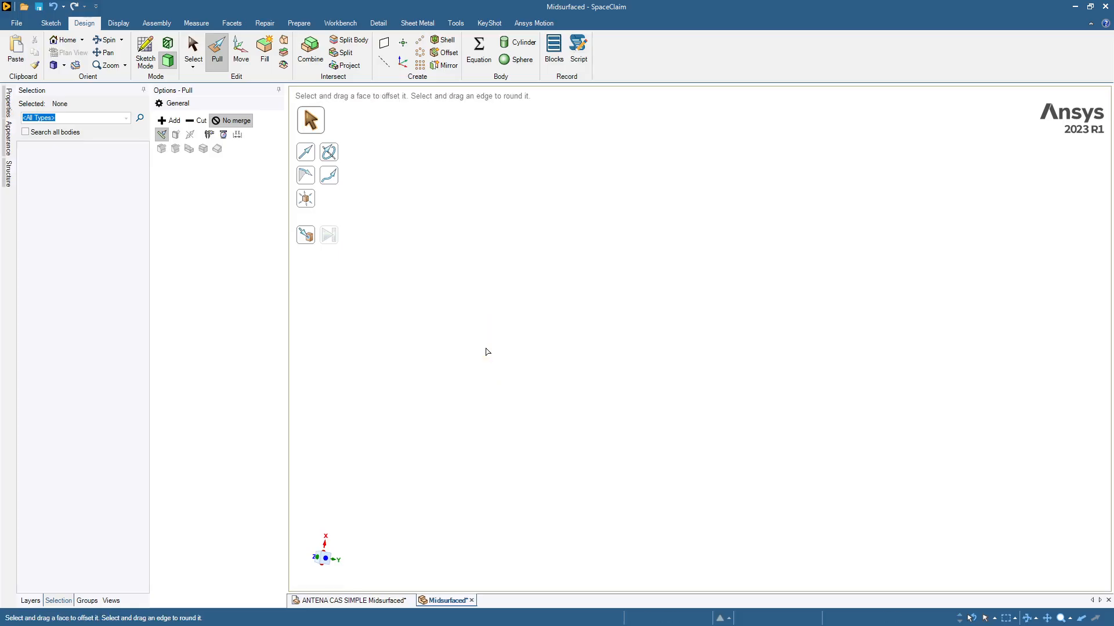
Step: Create the midsurface of the shorter tapered arm with the Midsurface tool, using selected faces
{"action": "key", "text": "z"}
{"action": "middle_click_drag", "start_coordinate": [485, 348], "coordinate": [265, 158]}
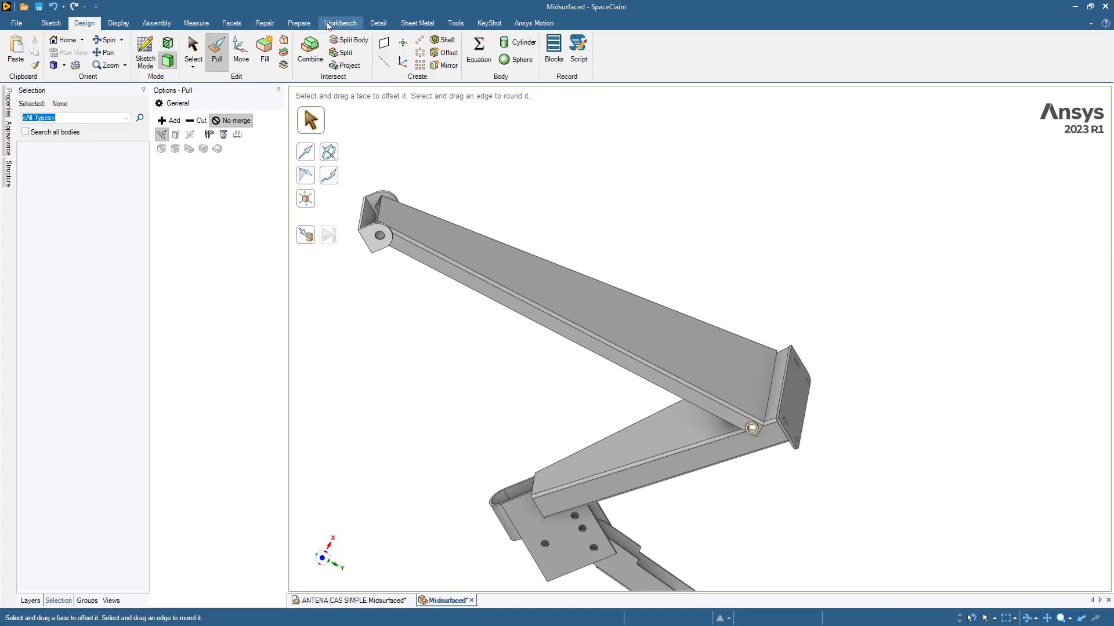
{"action": "left_click", "coordinate": [303, 23]}
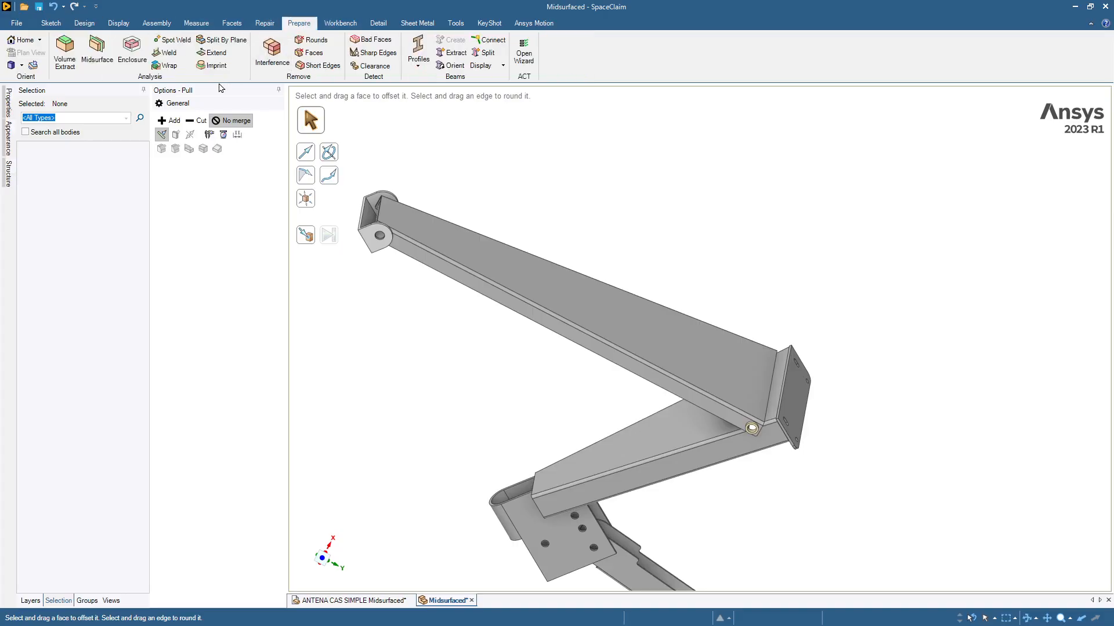
{"action": "left_click", "coordinate": [97, 53]}
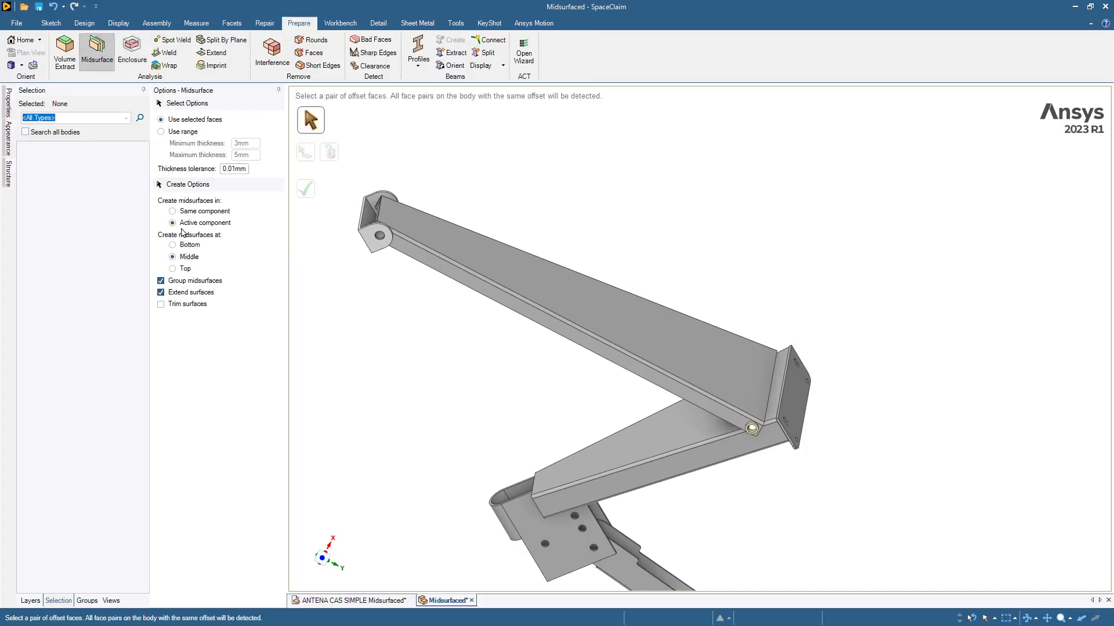
{"action": "scroll", "coordinate": [655, 441], "scroll_direction": "up", "scroll_amount": 2}
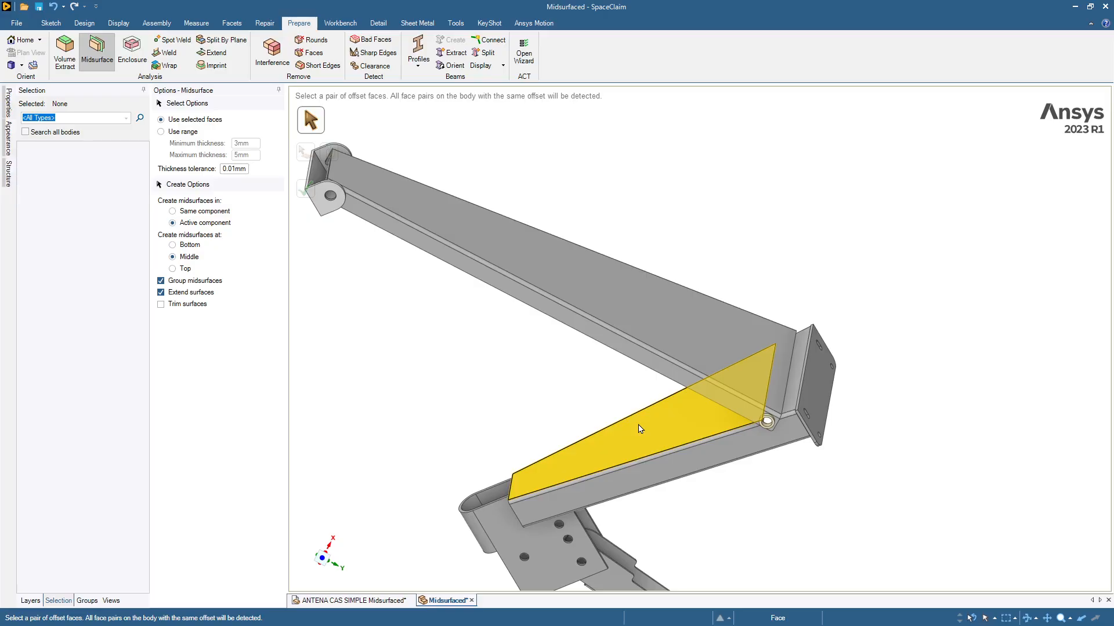
{"action": "left_click", "coordinate": [655, 433]}
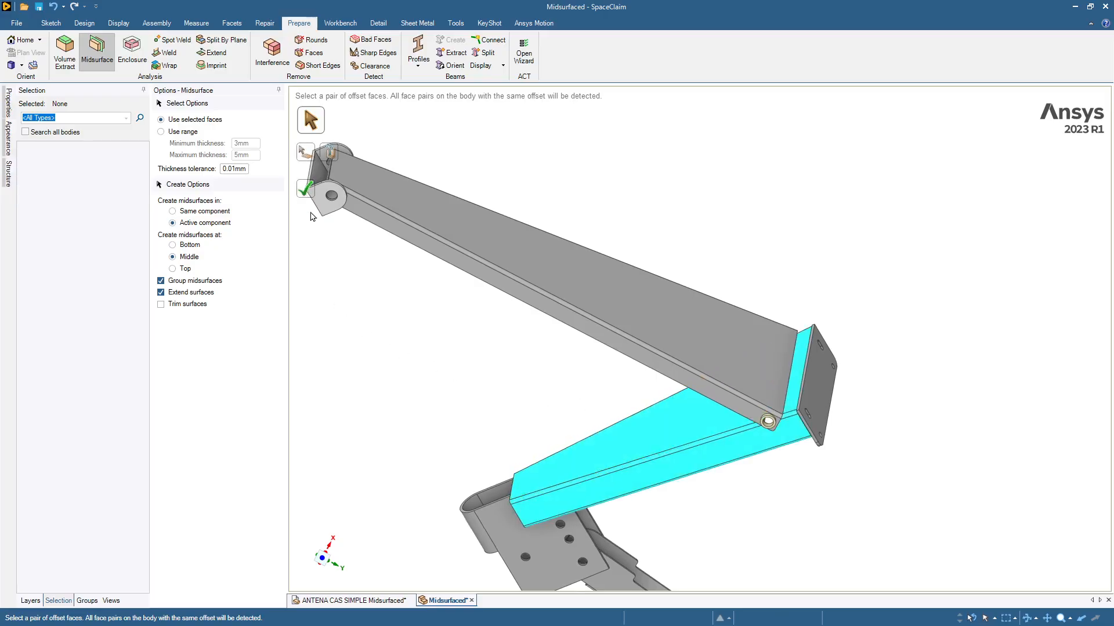
{"action": "left_click", "coordinate": [308, 194]}
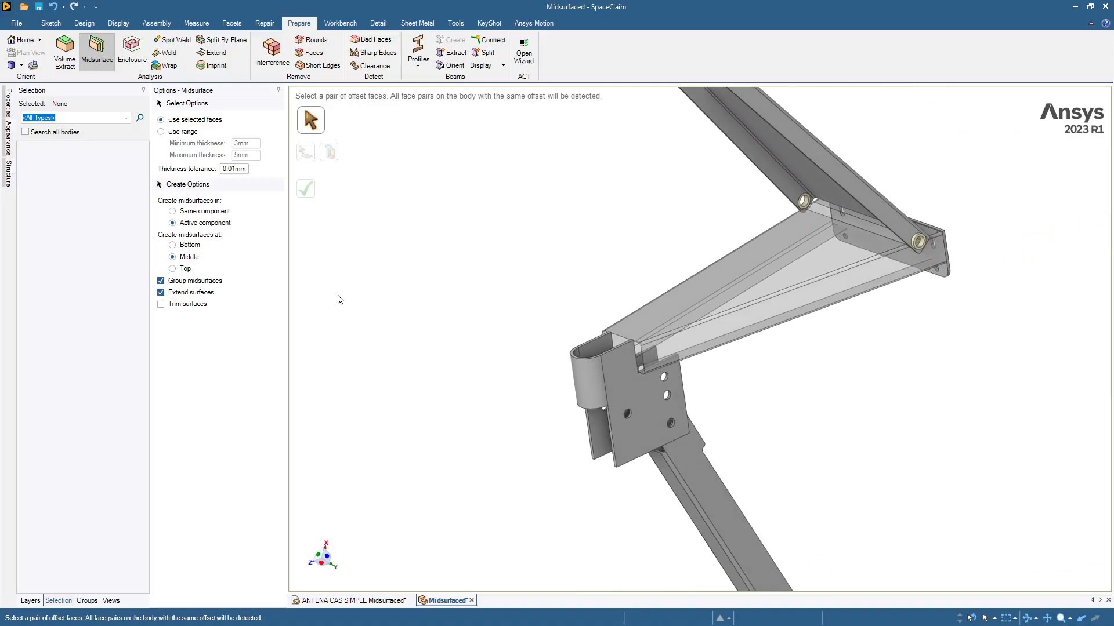
Step: Create midsurfaces for the U-shaped joint plate and the long straight arm attached to it
{"action": "left_click", "coordinate": [628, 398]}
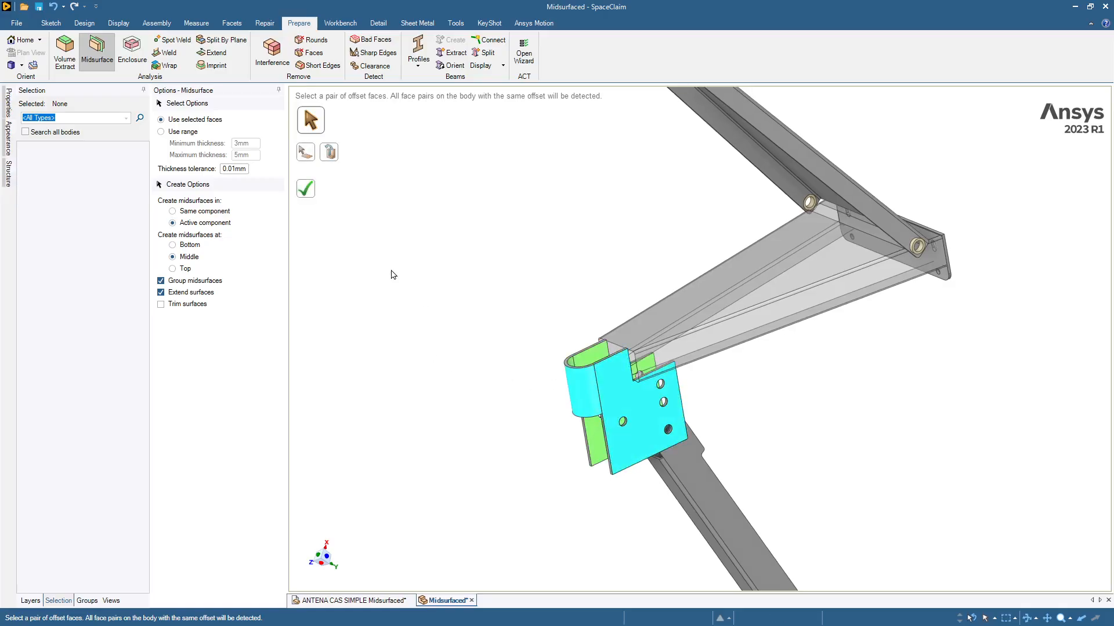
{"action": "left_click", "coordinate": [316, 192]}
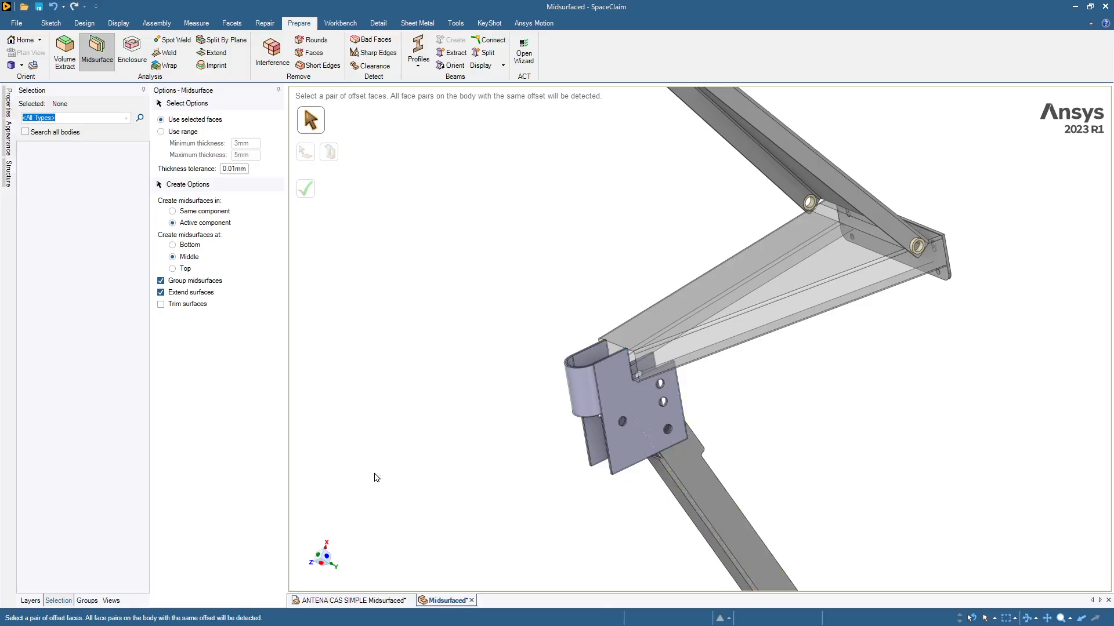
{"action": "left_click", "coordinate": [711, 496]}
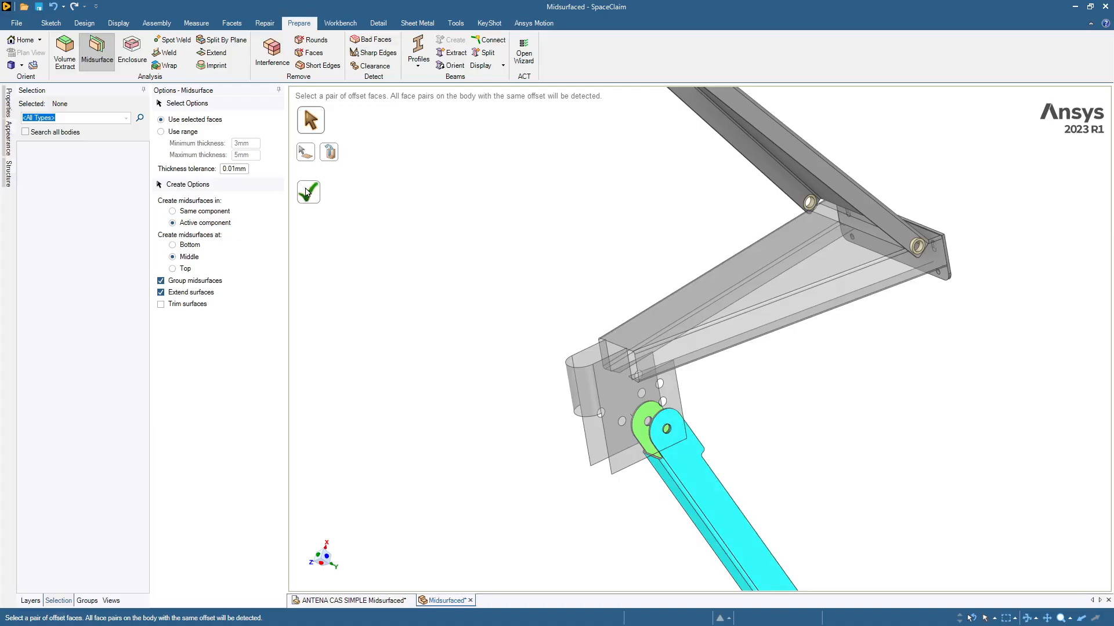
{"action": "left_click", "coordinate": [306, 189]}
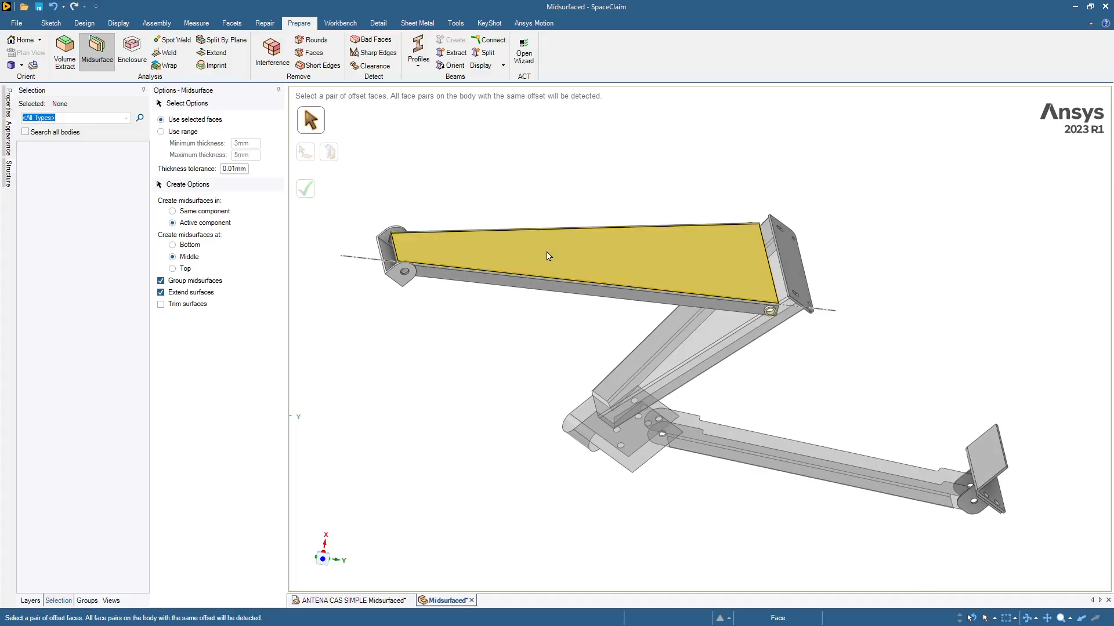
Step: Create midsurfaces for the longer tapered arm and the clevis bracket at its narrow end
{"action": "left_click", "coordinate": [549, 255]}
{"action": "left_click", "coordinate": [306, 189]}
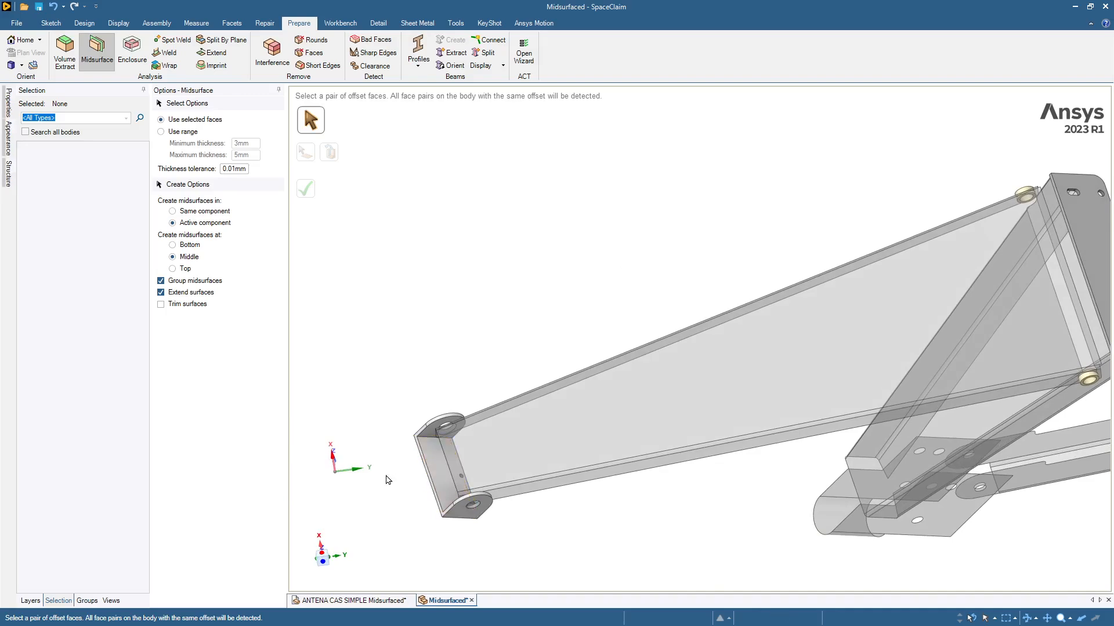
{"action": "left_click", "coordinate": [436, 481]}
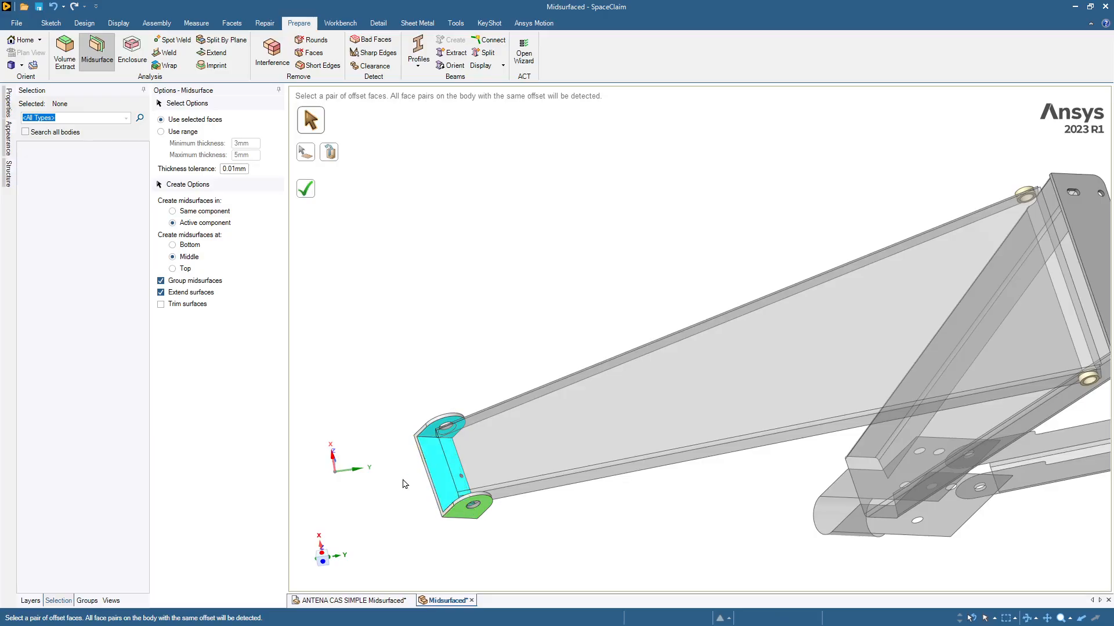
{"action": "left_click", "coordinate": [309, 193]}
Step: Create the midsurface of the L-shaped angle bracket at the far end of the straight arm
{"action": "scroll", "coordinate": [413, 257], "scroll_direction": "down", "scroll_amount": 5}
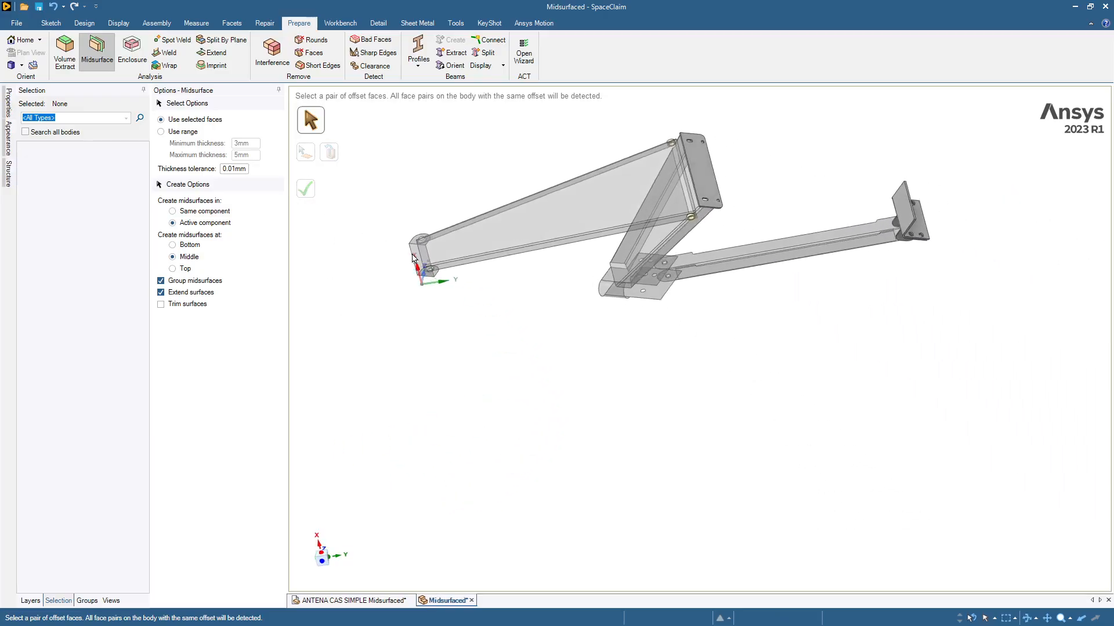
{"action": "middle_click_drag", "start_coordinate": [413, 257], "coordinate": [386, 267]}
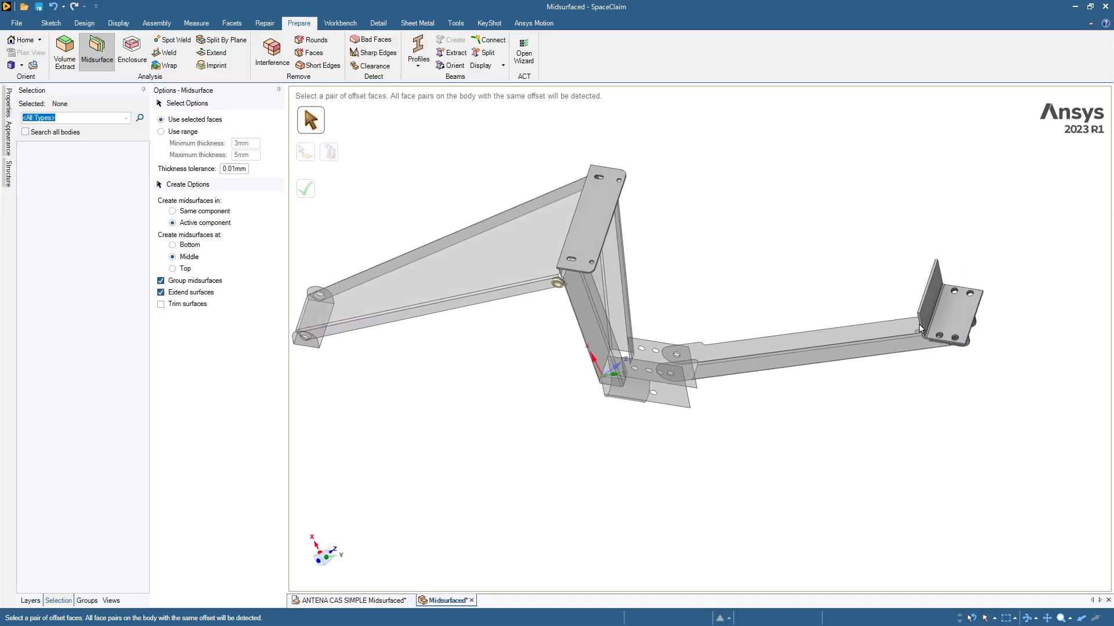
{"action": "left_click", "coordinate": [954, 321]}
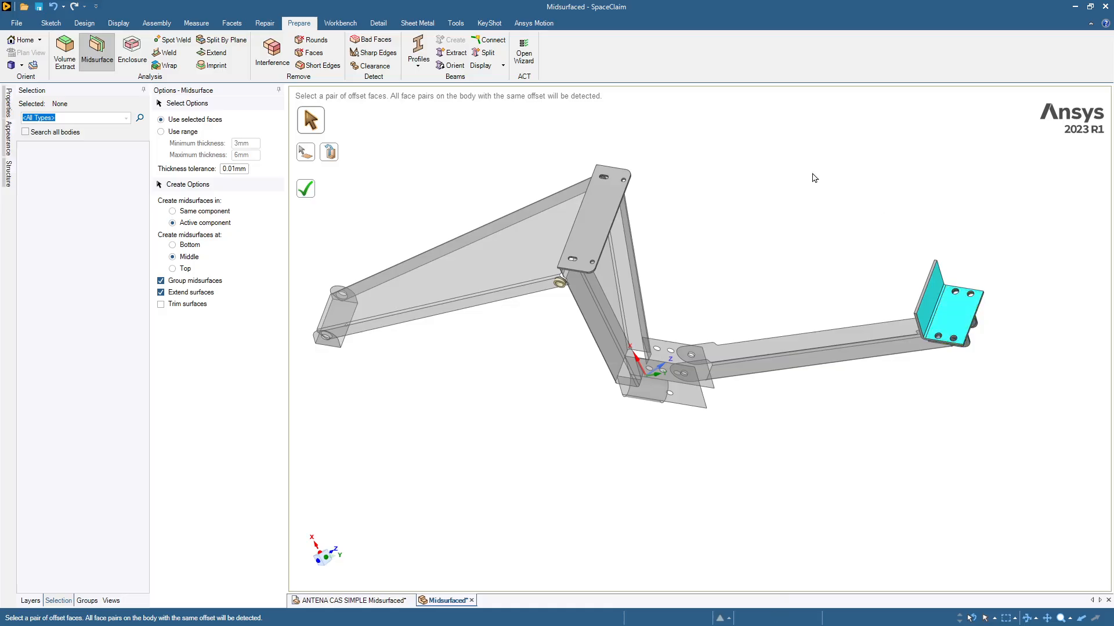
{"action": "left_click", "coordinate": [307, 191]}
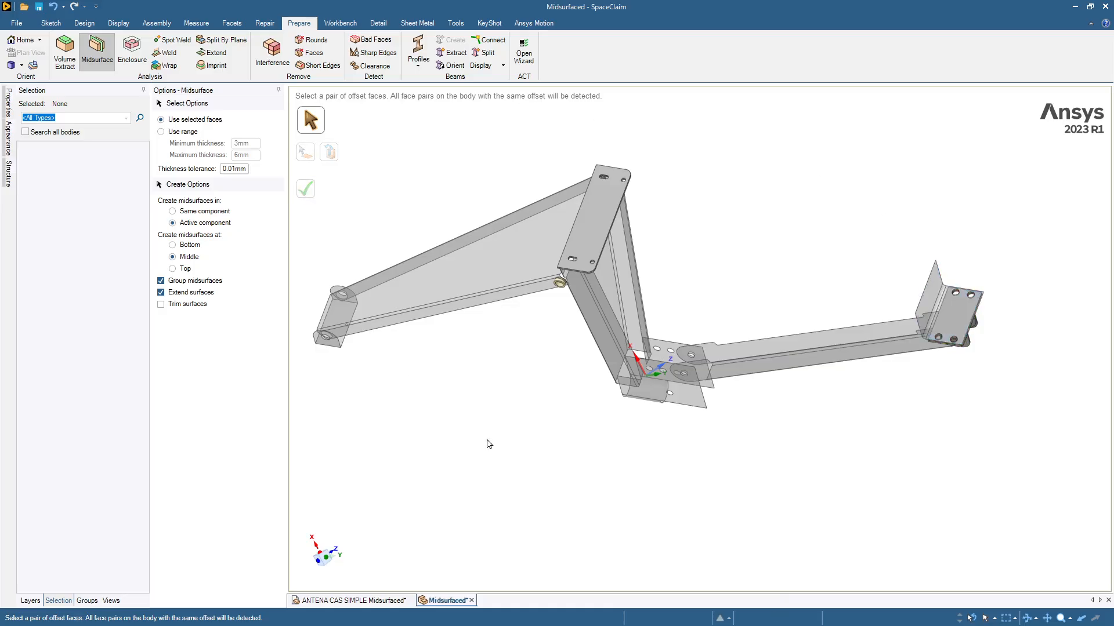
Step: Create the midsurfaces of the four-hole plate and its rounded pivot lugs at the straight arm's far end
{"action": "middle_click_drag", "start_coordinate": [574, 446], "coordinate": [605, 458]}
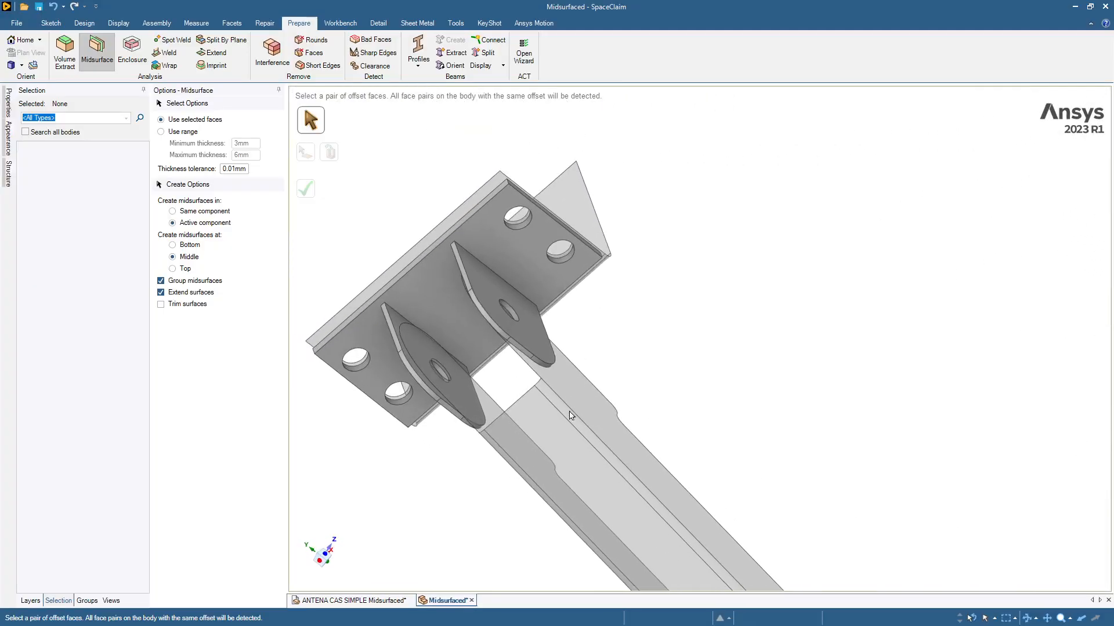
{"action": "left_click", "coordinate": [520, 261]}
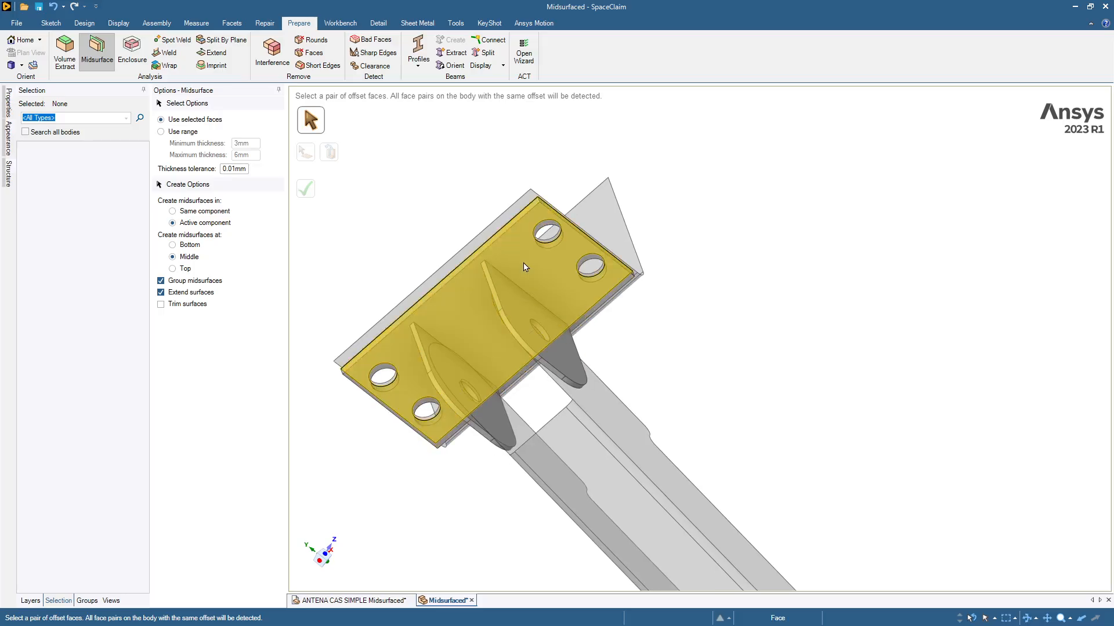
{"action": "left_click", "coordinate": [525, 267]}
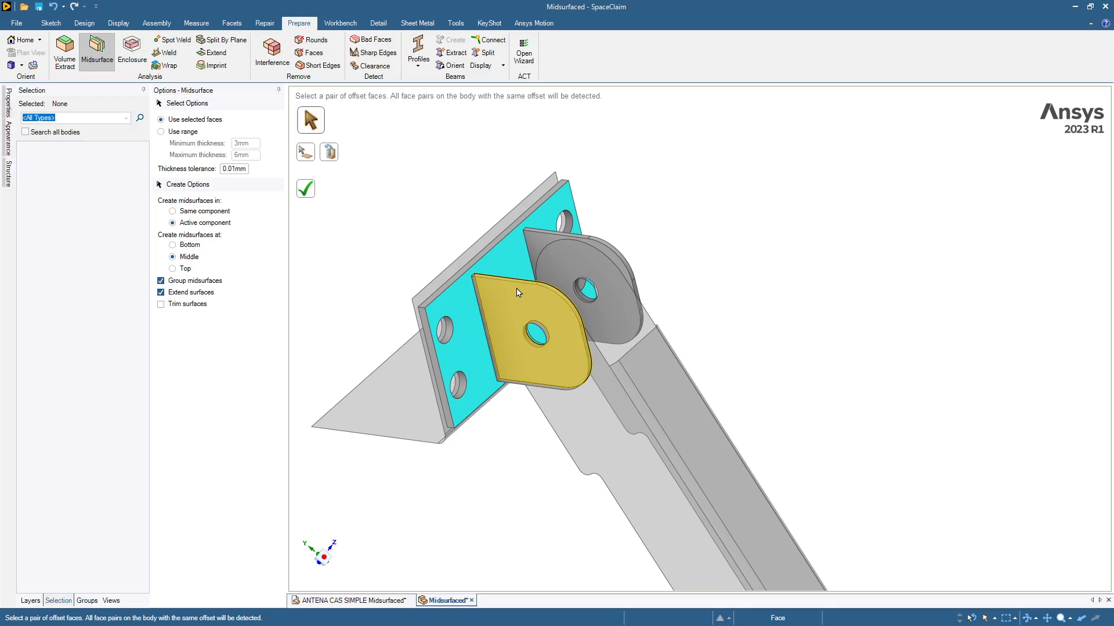
{"action": "left_click", "coordinate": [518, 293]}
{"action": "middle_click_drag", "start_coordinate": [331, 200], "coordinate": [318, 199]}
{"action": "left_click", "coordinate": [308, 192]}
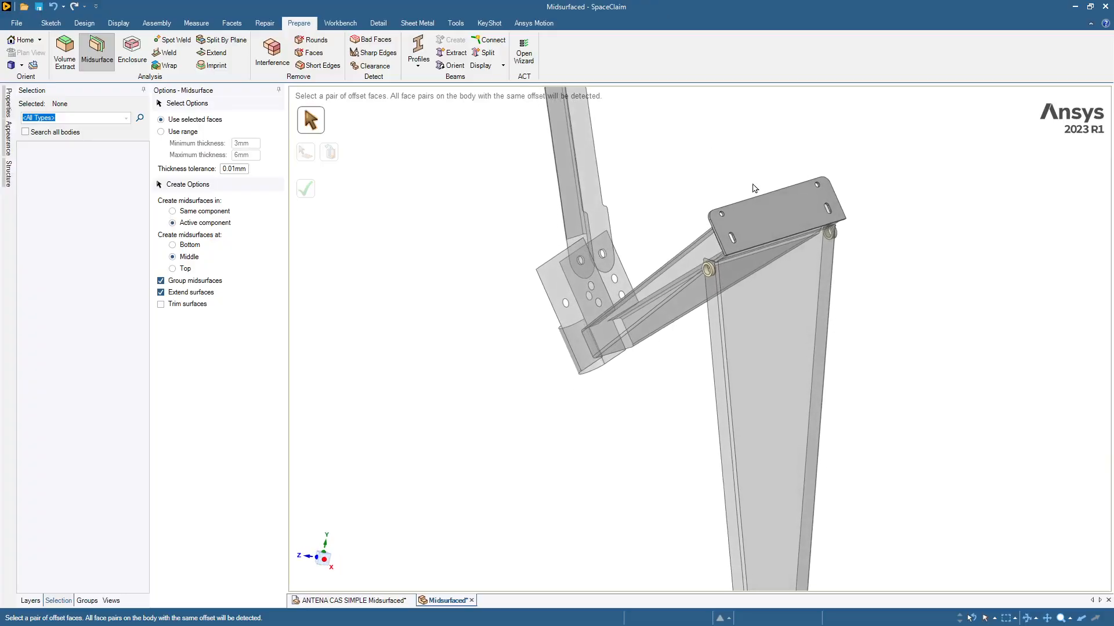
Step: Create the midsurface of the rounded-corner mounting plate with two holes and two slots
{"action": "left_click", "coordinate": [775, 222]}
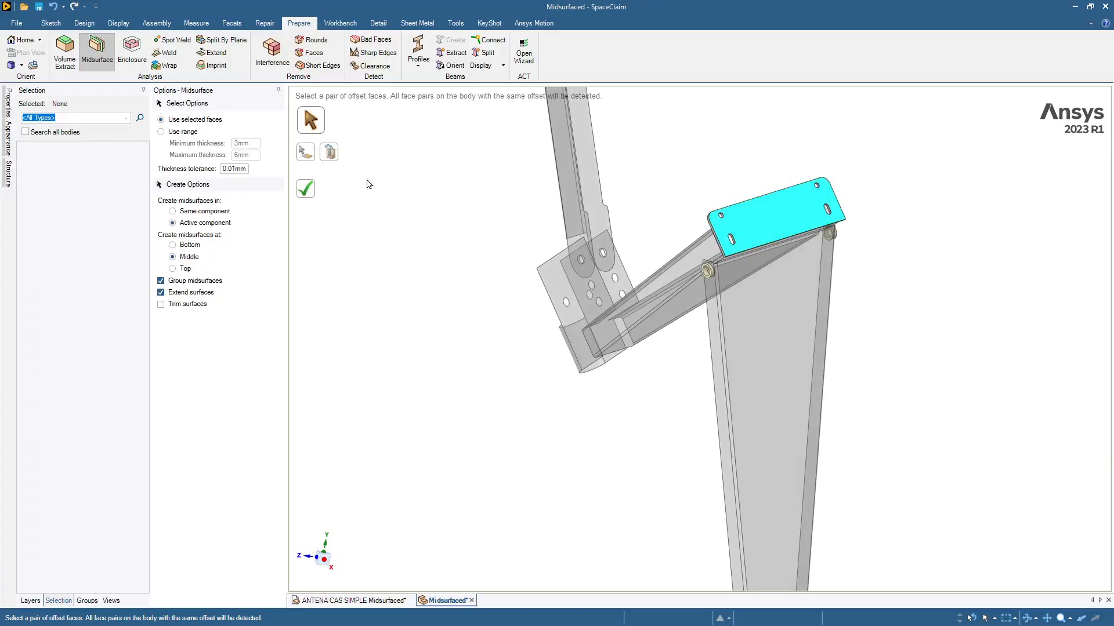
{"action": "left_click", "coordinate": [313, 193]}
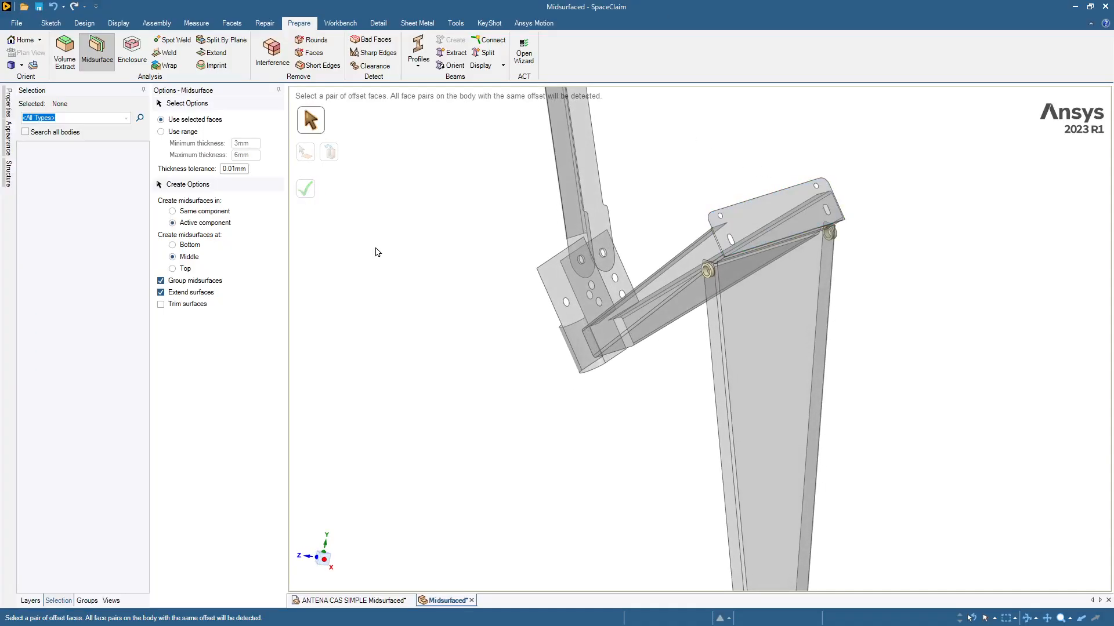
{"action": "middle_click_drag", "start_coordinate": [376, 248], "coordinate": [375, 248]}
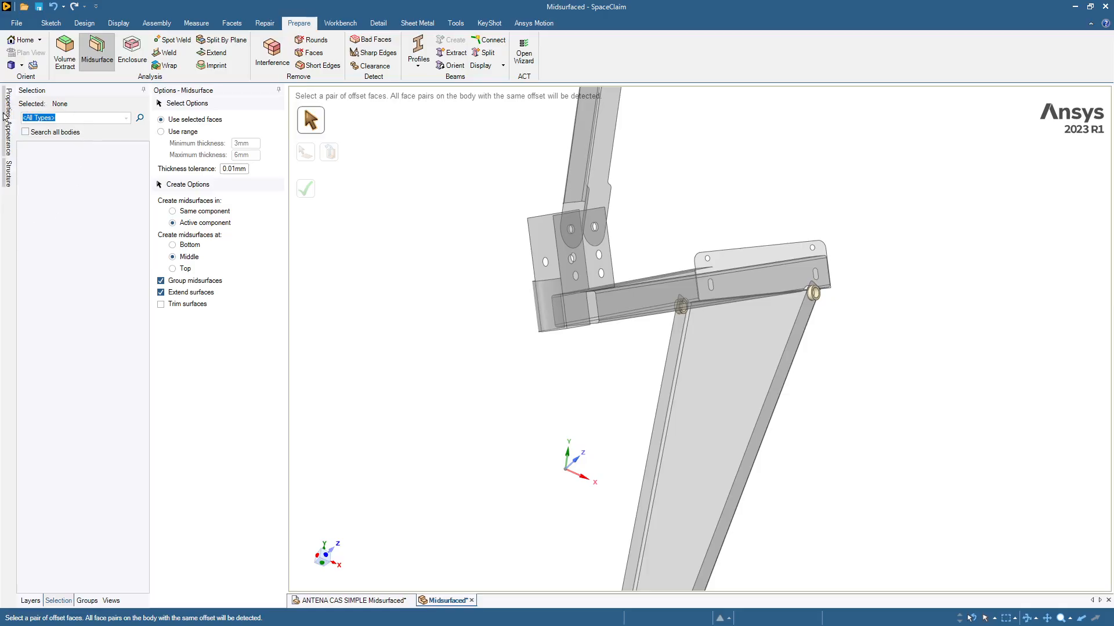
Step: Delete all the original solids from the Midsurfaced component, keeping only its midsurface components
{"action": "left_click", "coordinate": [9, 174]}
{"action": "scroll", "coordinate": [730, 313], "scroll_direction": "up", "scroll_amount": 5}
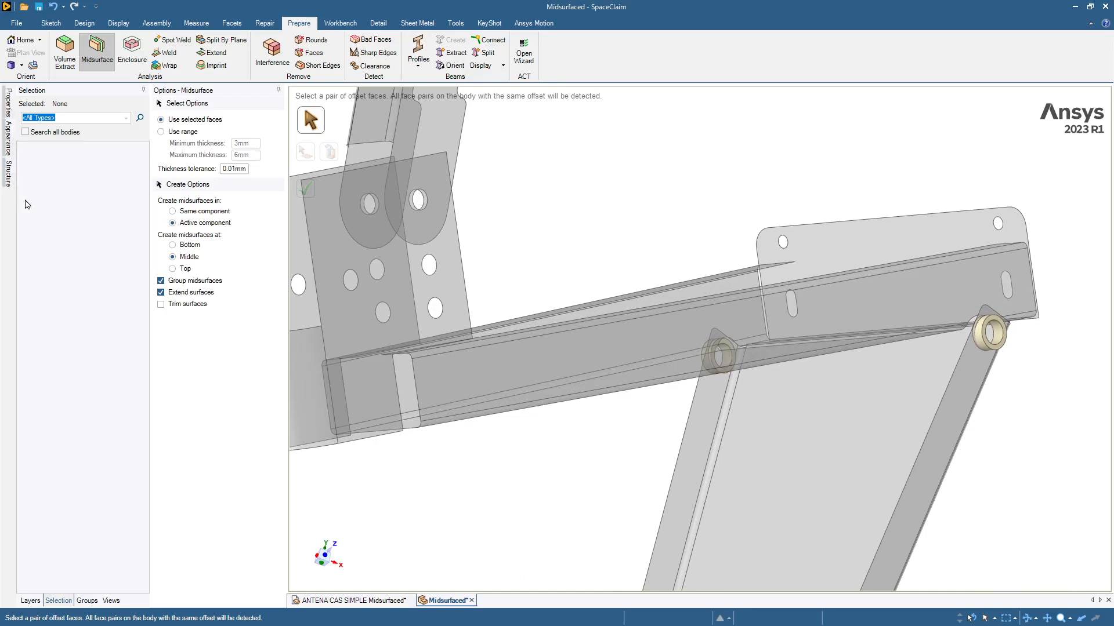
{"action": "left_click", "coordinate": [11, 177]}
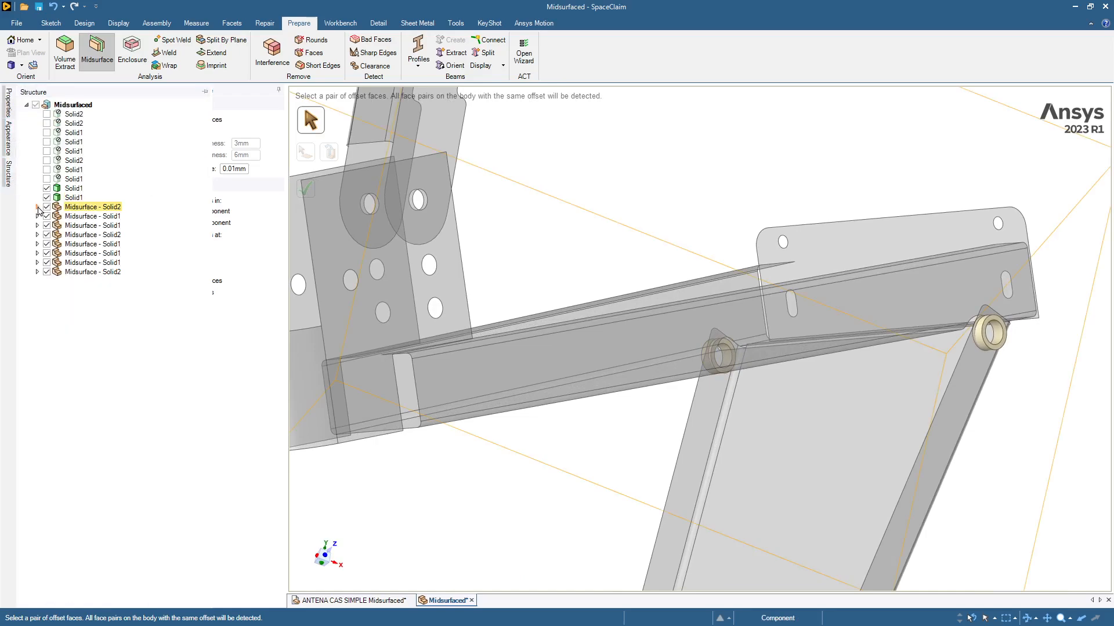
{"action": "left_click", "coordinate": [37, 207]}
{"action": "left_click", "coordinate": [82, 219]}
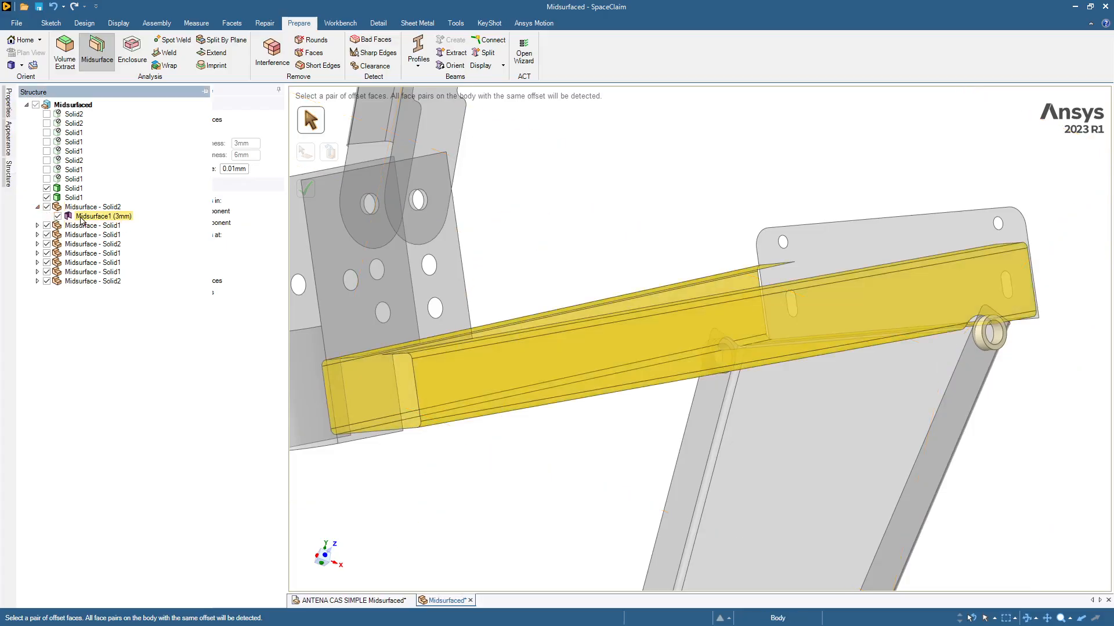
{"action": "left_click", "coordinate": [74, 116]}
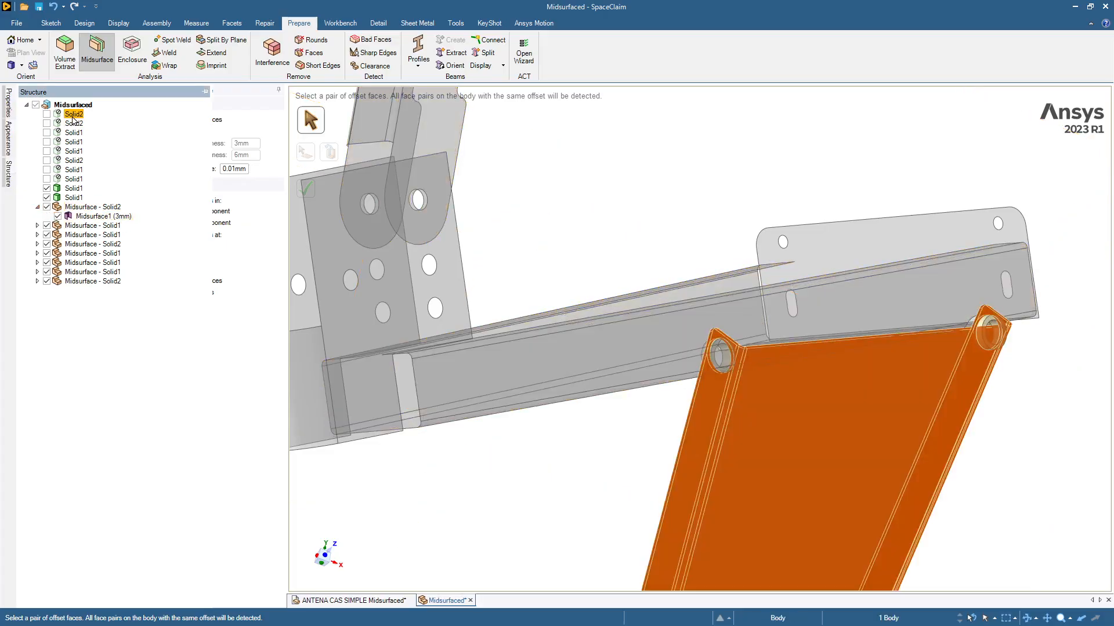
{"action": "left_click", "coordinate": [74, 198], "text": "shift"}
{"action": "key", "text": "Delete"}
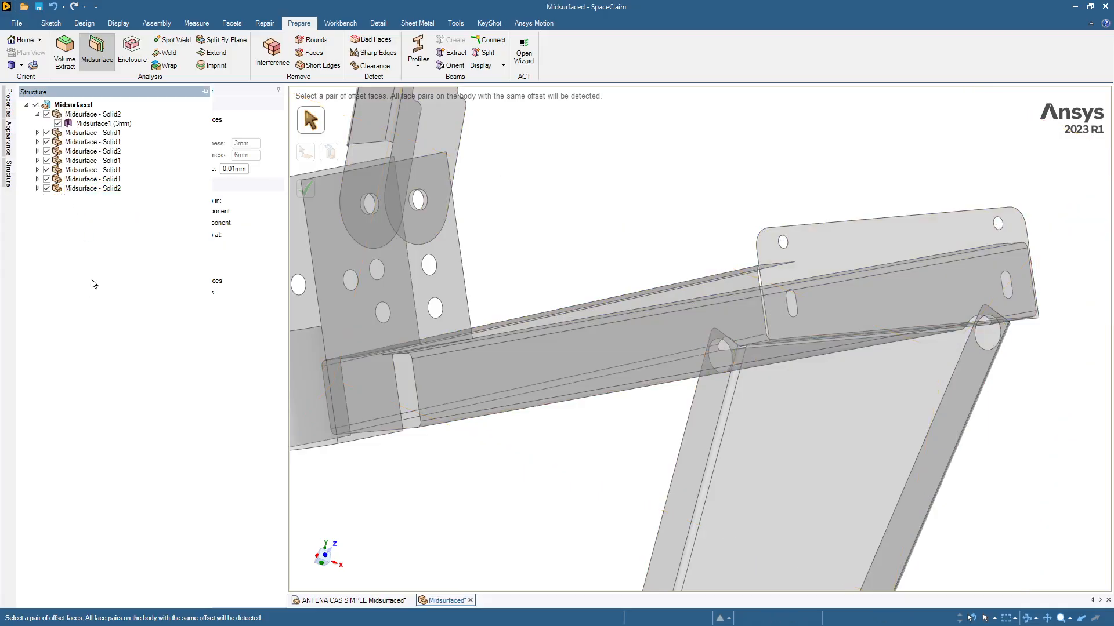
{"action": "left_click", "coordinate": [37, 115]}
{"action": "key", "text": "z"}
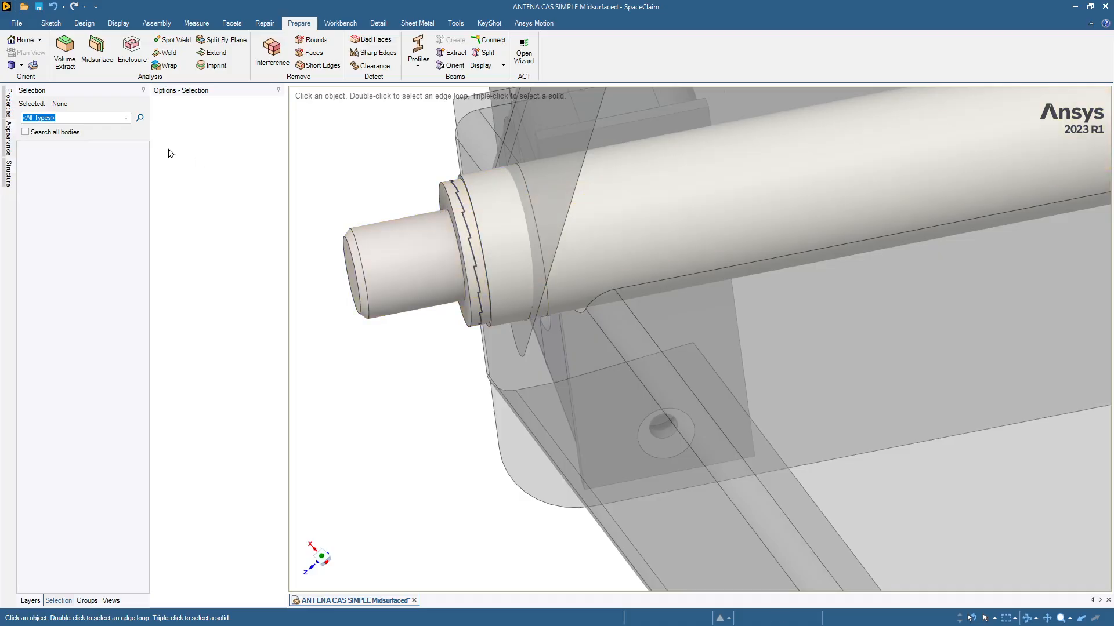
Step: Keep the structure tree permanently open, auto-hide the tool options, and stack the selection pane below a taller tree
{"action": "left_click", "coordinate": [8, 171]}
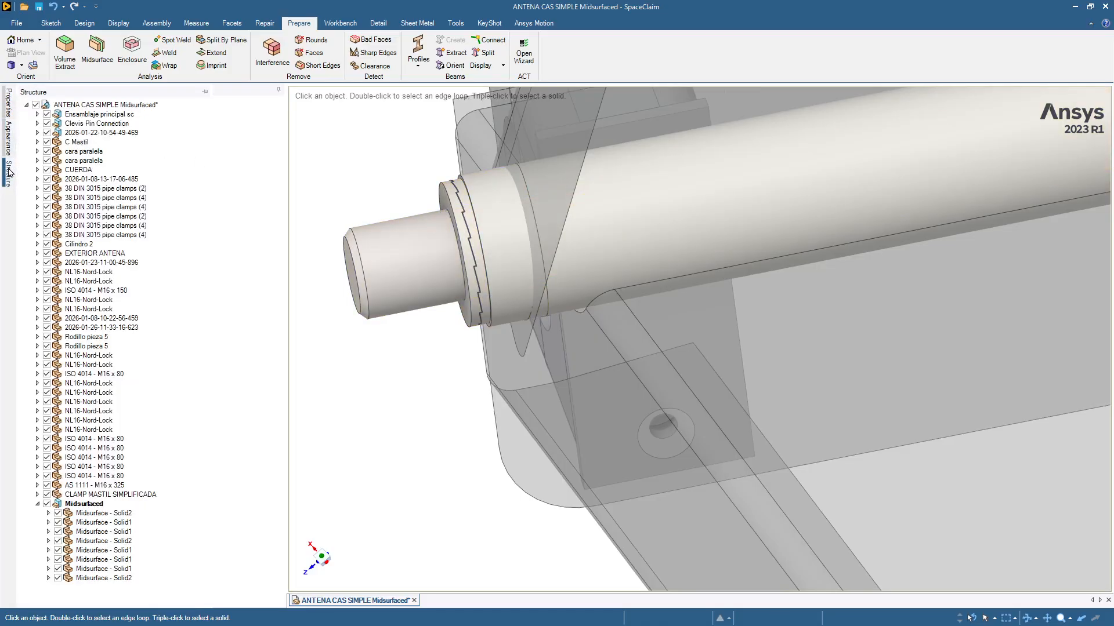
{"action": "left_click", "coordinate": [205, 92]}
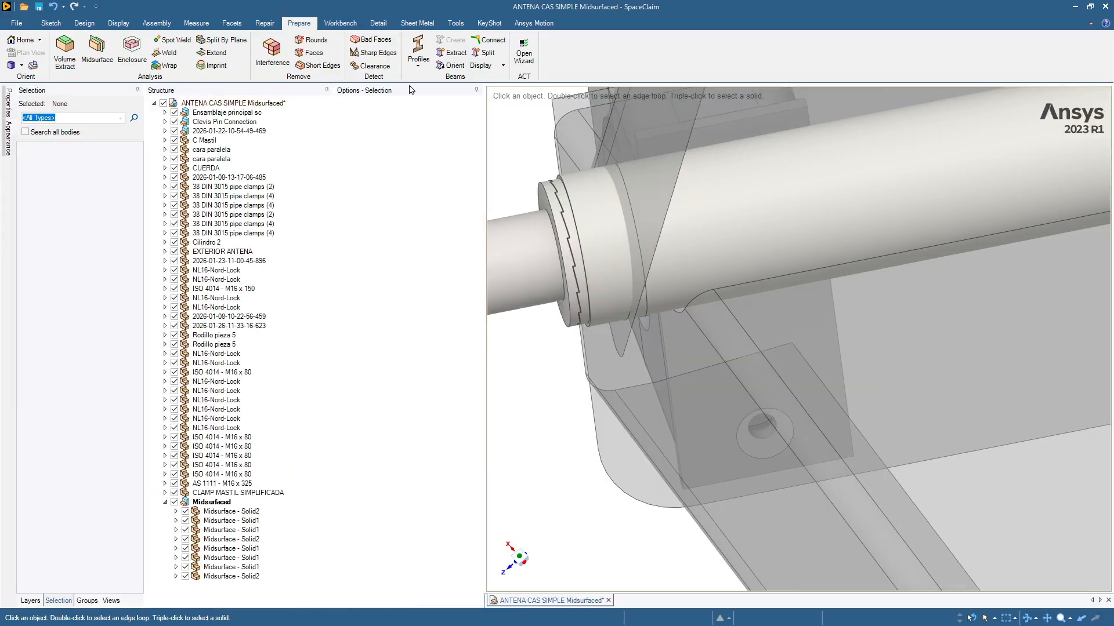
{"action": "left_click", "coordinate": [477, 91]}
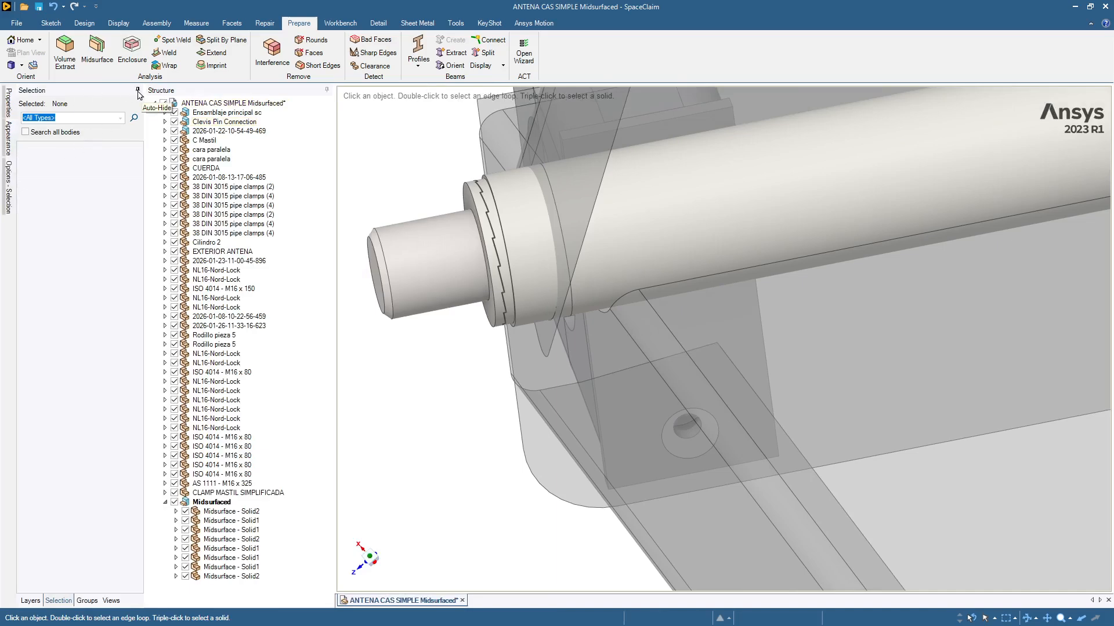
{"action": "left_click_drag", "start_coordinate": [85, 88], "coordinate": [110, 376]}
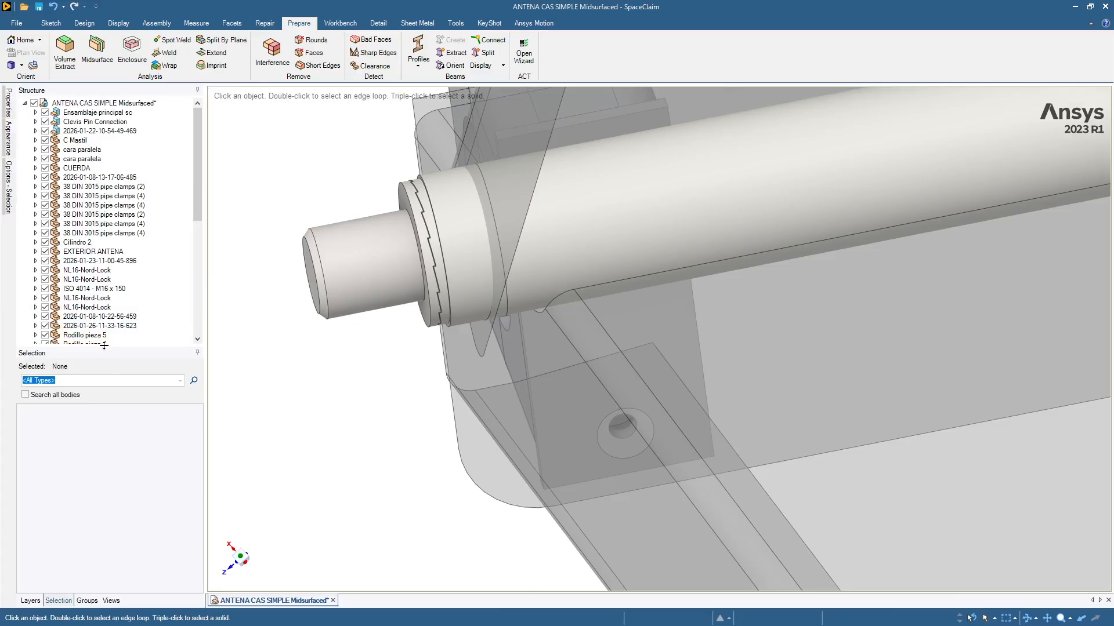
{"action": "left_click_drag", "start_coordinate": [104, 359], "coordinate": [104, 497]}
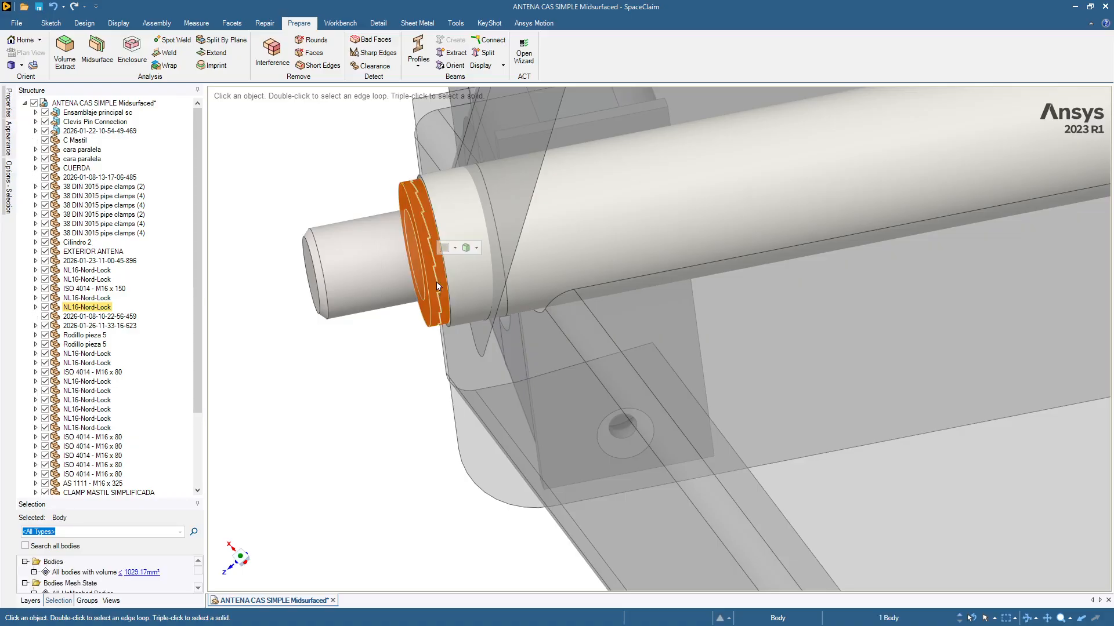
Step: Select the Nord-Lock washers on the long pin, the mast-head bolt and the roller bolts, plus the flat plate at the mast head
{"action": "scroll", "coordinate": [436, 284], "scroll_direction": "down", "scroll_amount": 10}
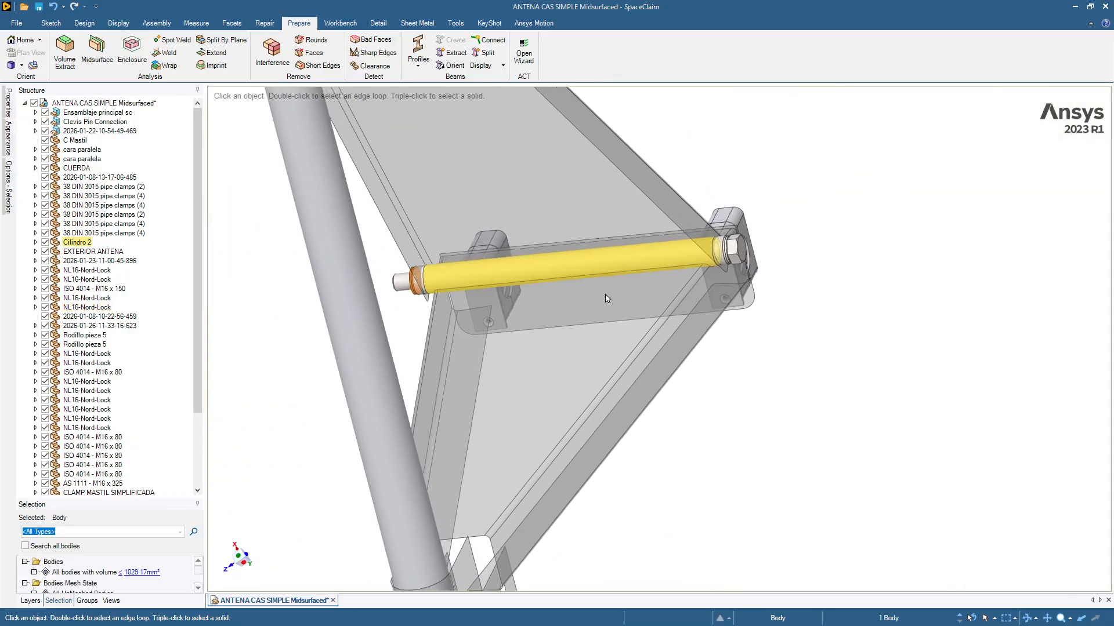
{"action": "scroll", "coordinate": [604, 300], "scroll_direction": "up", "scroll_amount": 8}
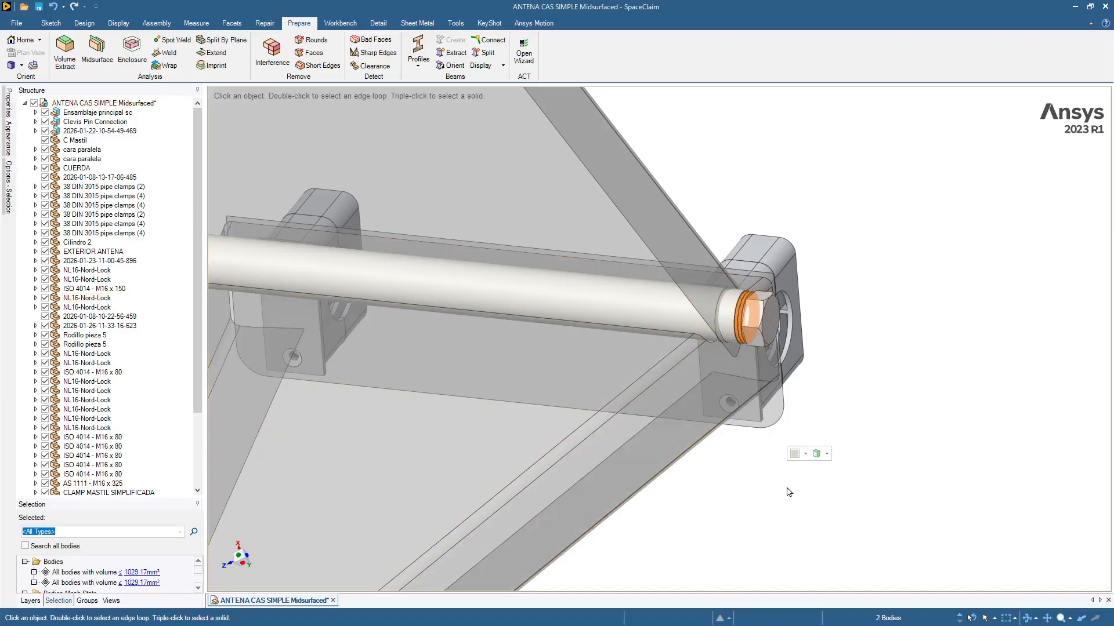
{"action": "scroll", "coordinate": [789, 492], "scroll_direction": "down", "scroll_amount": 8}
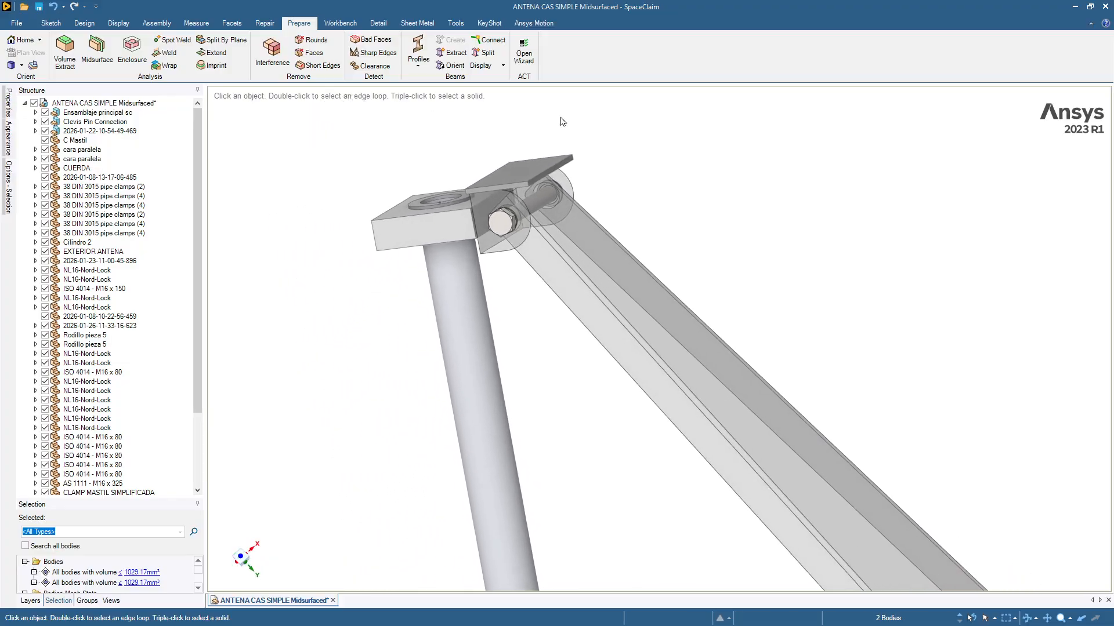
{"action": "left_click", "coordinate": [526, 173], "text": "ctrl"}
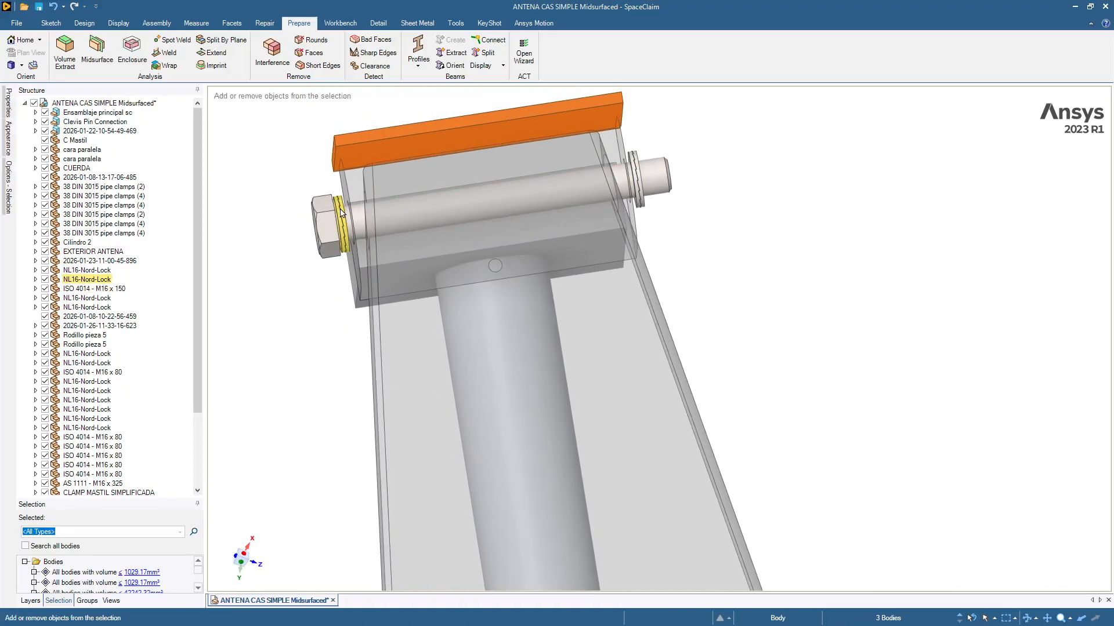
{"action": "left_click", "coordinate": [340, 213], "text": "ctrl"}
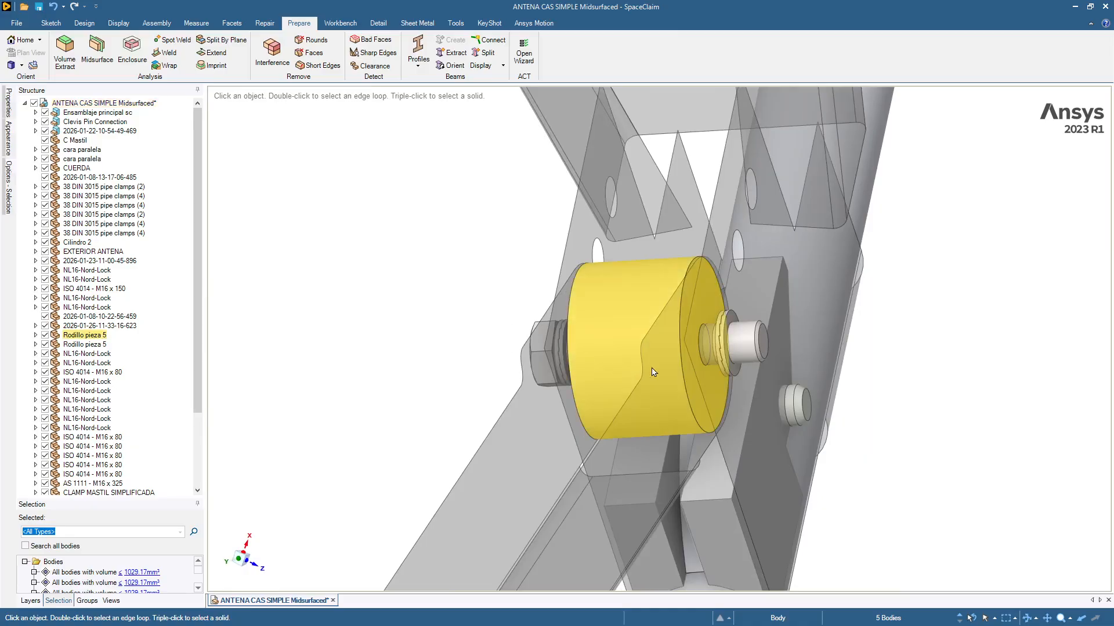
{"action": "left_click", "coordinate": [723, 366], "text": "ctrl"}
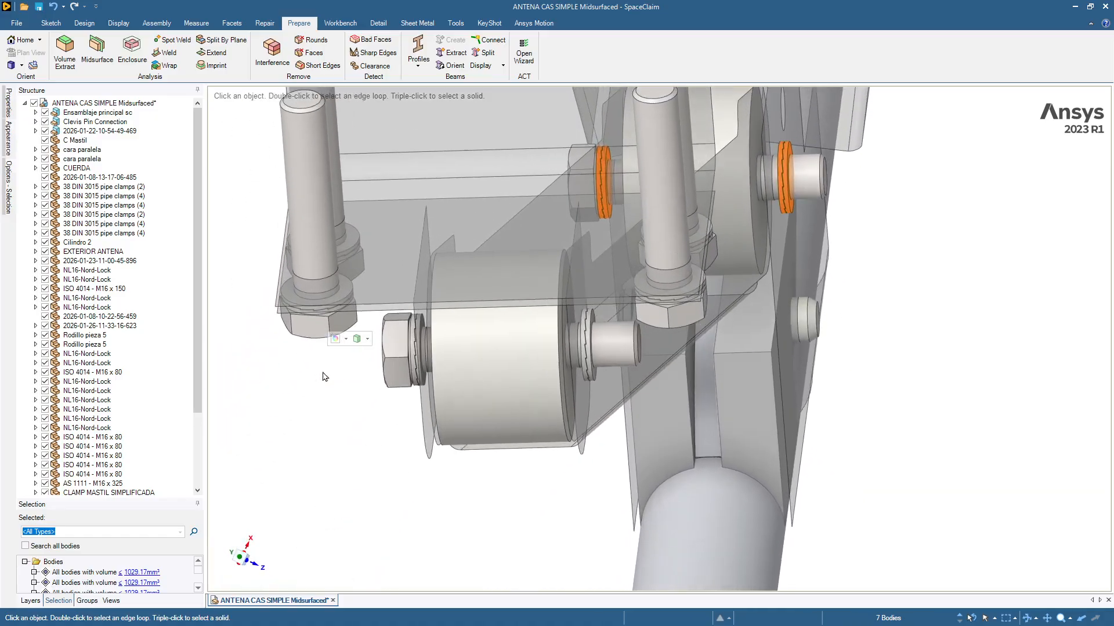
{"action": "left_click", "coordinate": [412, 360], "text": "ctrl"}
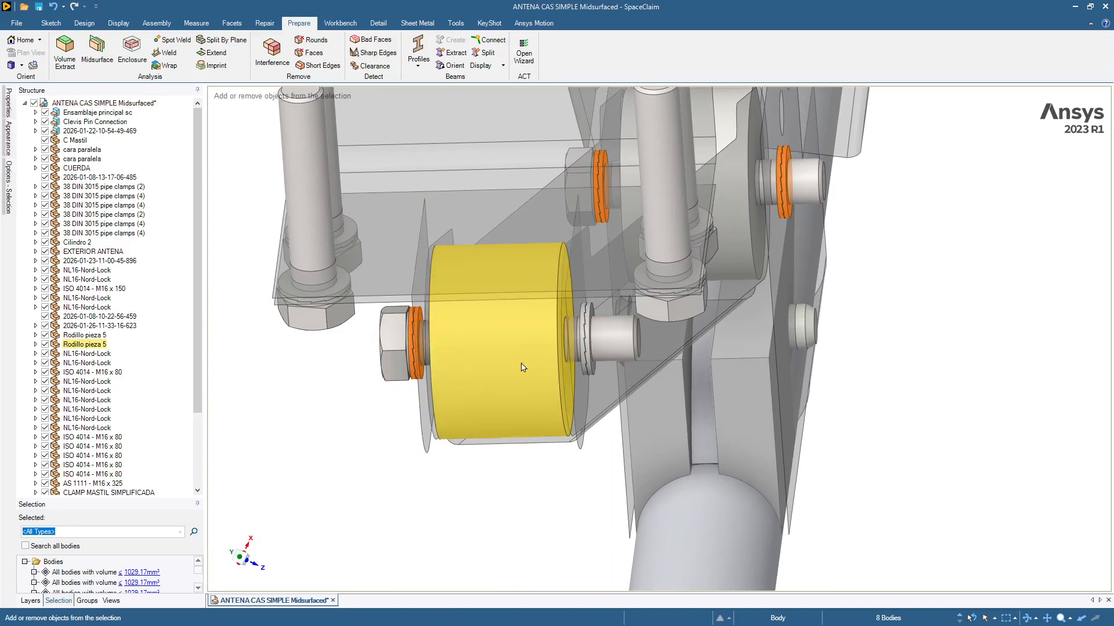
{"action": "left_click", "coordinate": [588, 358], "text": "ctrl"}
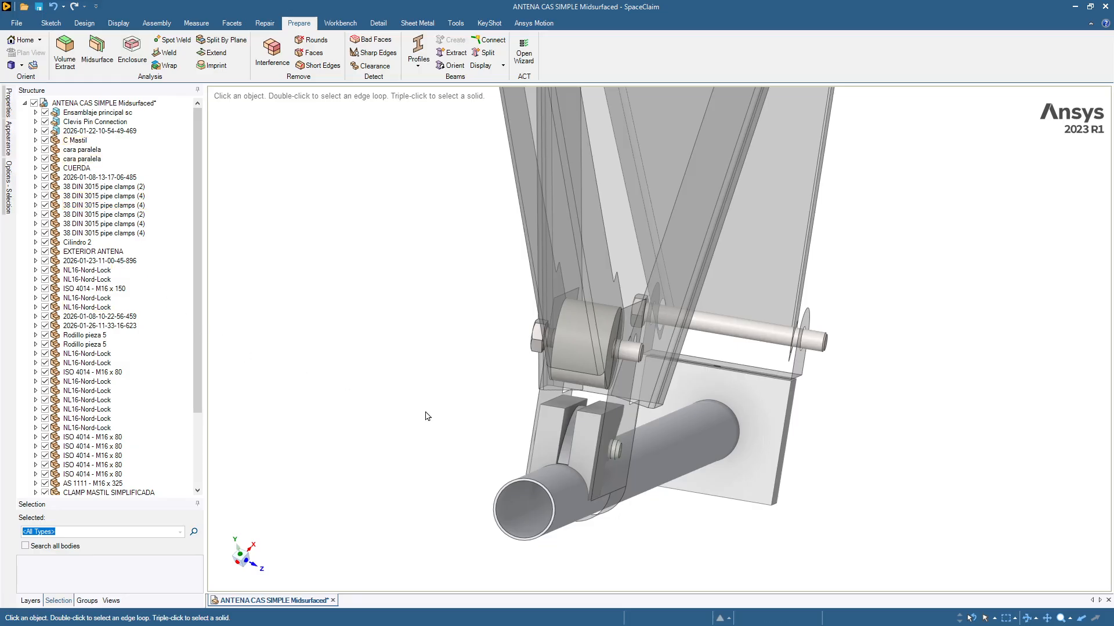
Step: Move the EXTERIOR ANTENA tube component into the Midsurfaced component and open it in its own window
{"action": "left_click", "coordinate": [562, 492]}
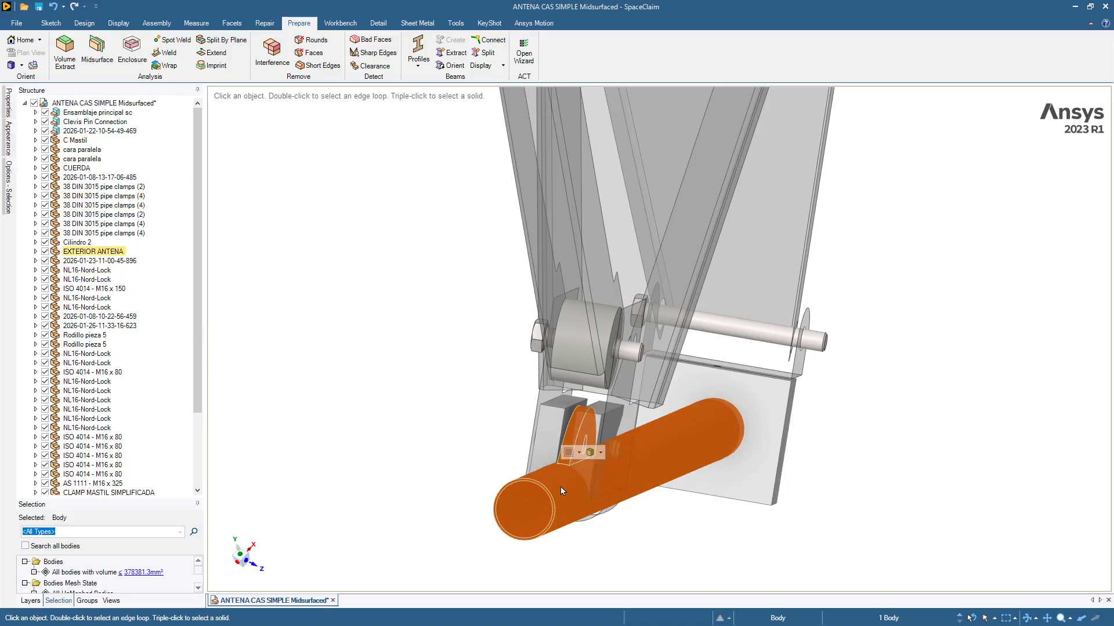
{"action": "right_click", "coordinate": [561, 490]}
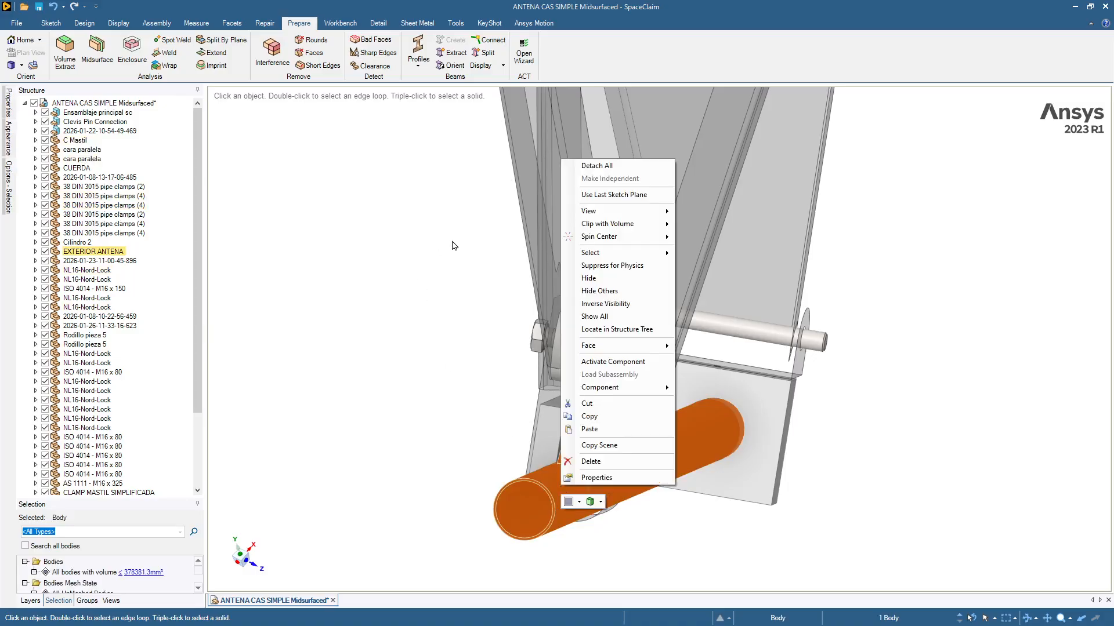
{"action": "left_click", "coordinate": [584, 330]}
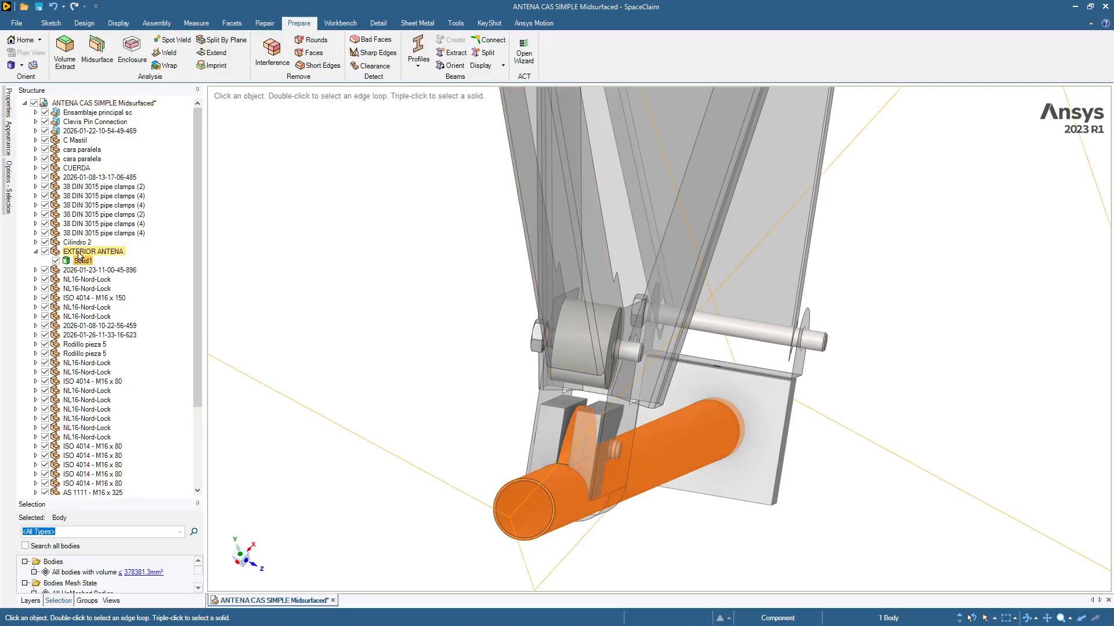
{"action": "left_click", "coordinate": [80, 253]}
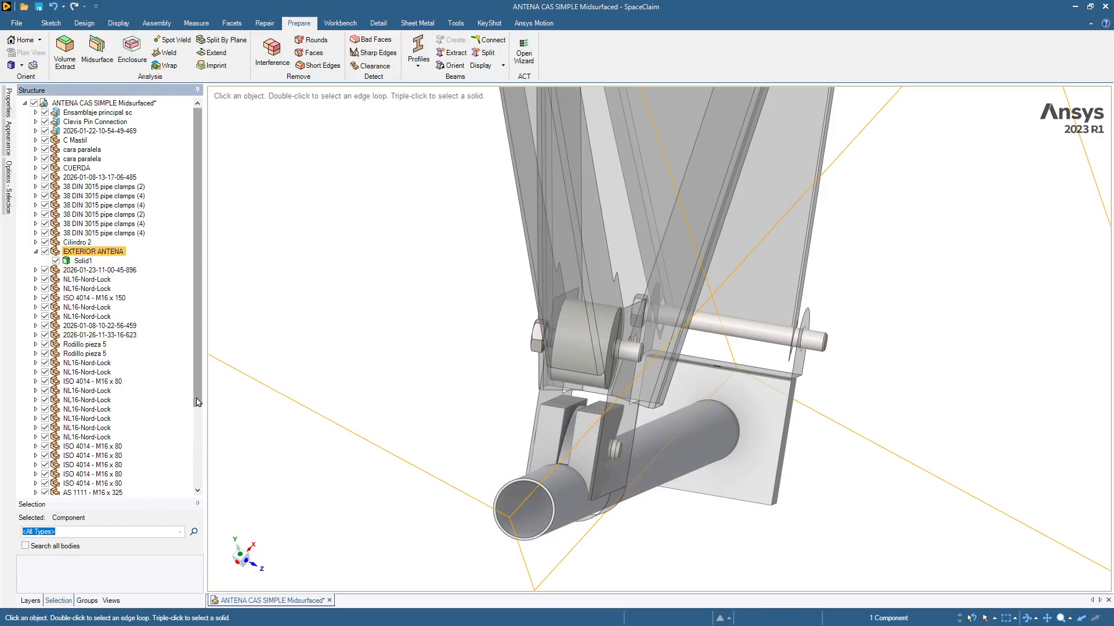
{"action": "left_click_drag", "start_coordinate": [197, 402], "coordinate": [201, 497]}
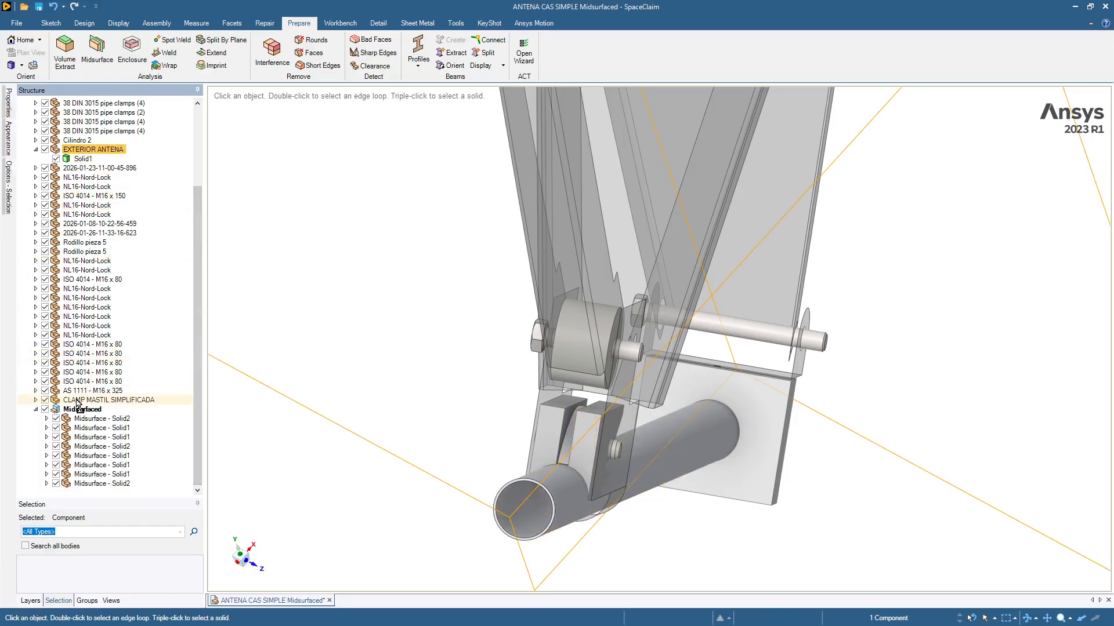
{"action": "left_click_drag", "start_coordinate": [82, 414], "coordinate": [80, 413]}
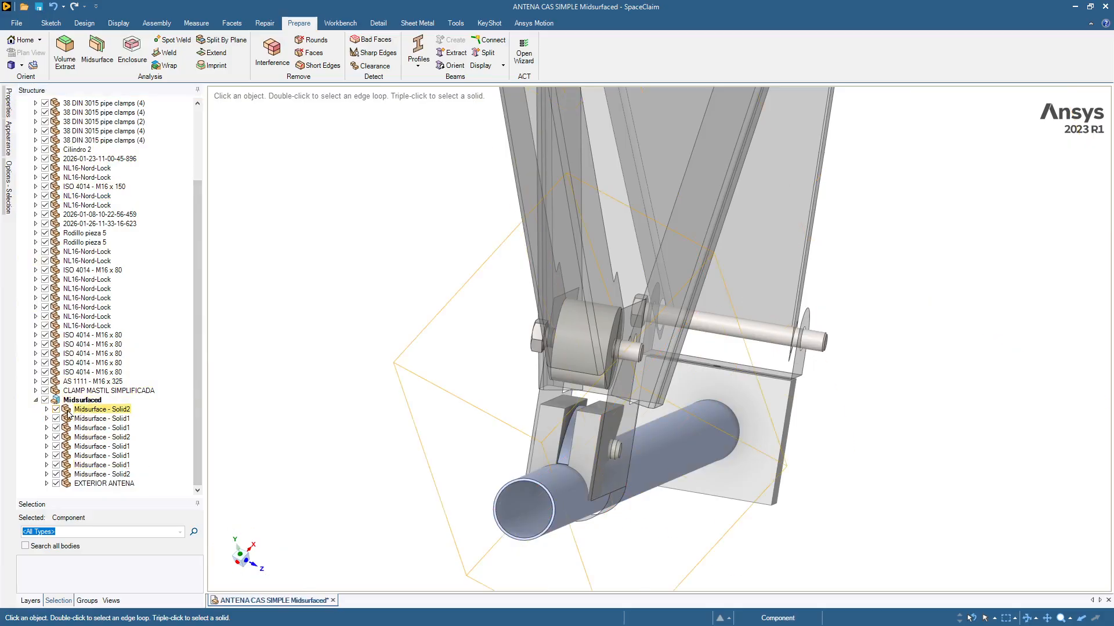
{"action": "right_click", "coordinate": [90, 486]}
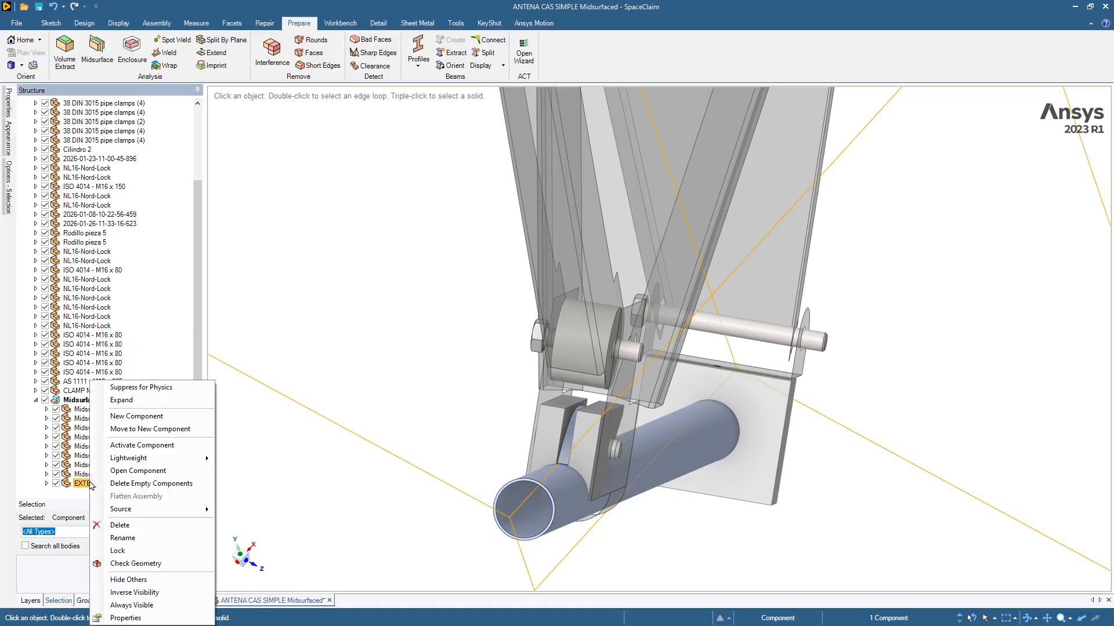
{"action": "left_click", "coordinate": [129, 471]}
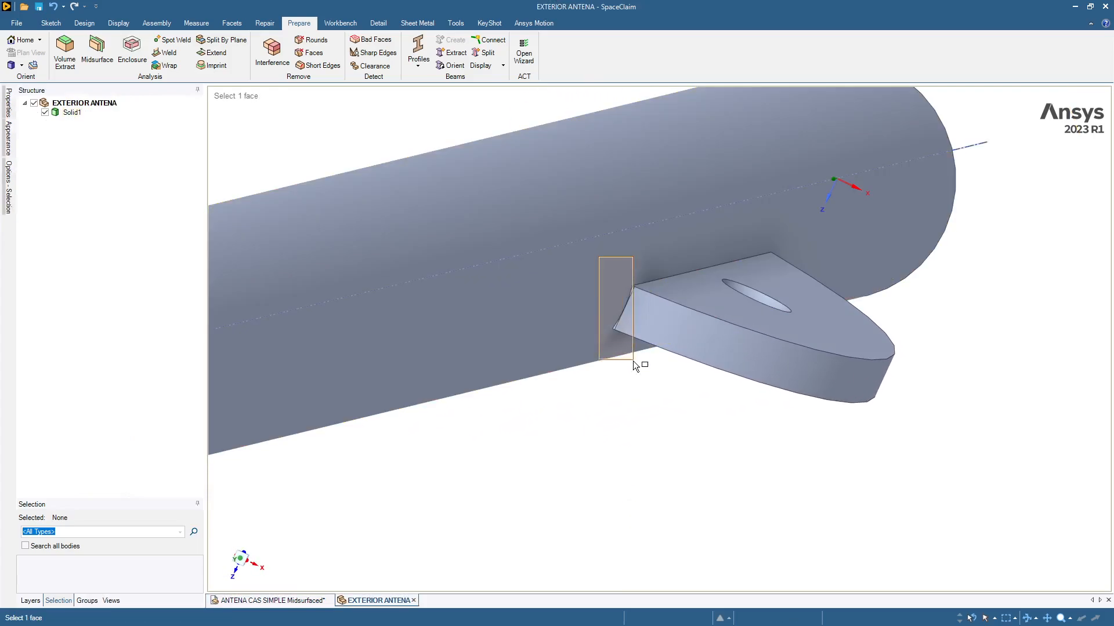
Step: Remove the small sliver faces at the ends of the curved lug where it meets the antenna tube
{"action": "left_click", "coordinate": [643, 364]}
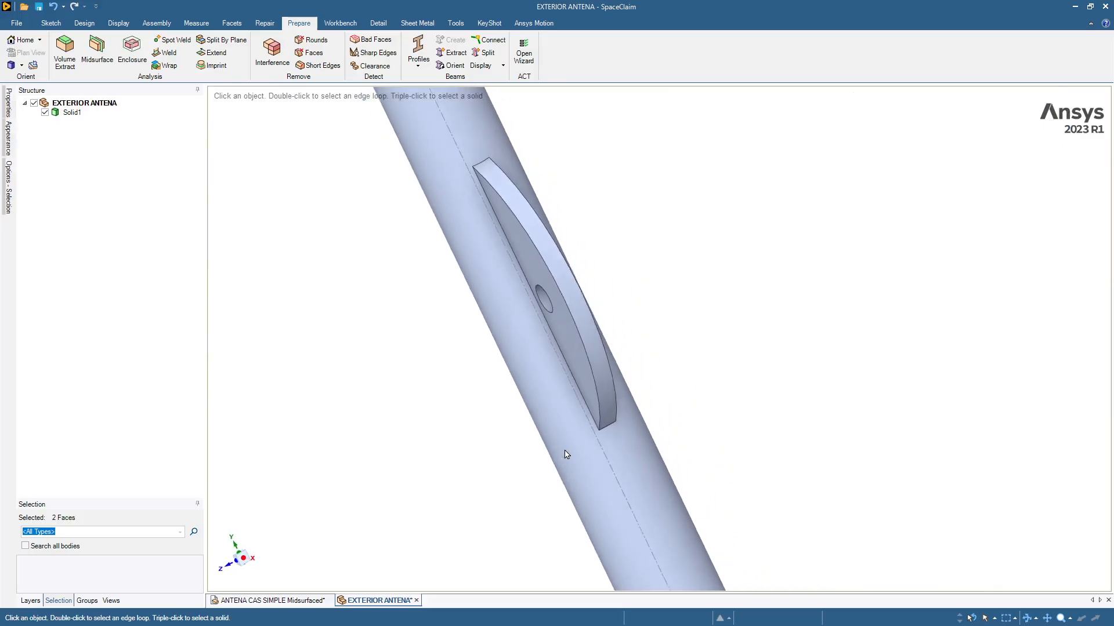
{"action": "left_click_drag", "start_coordinate": [442, 435], "coordinate": [615, 461]}
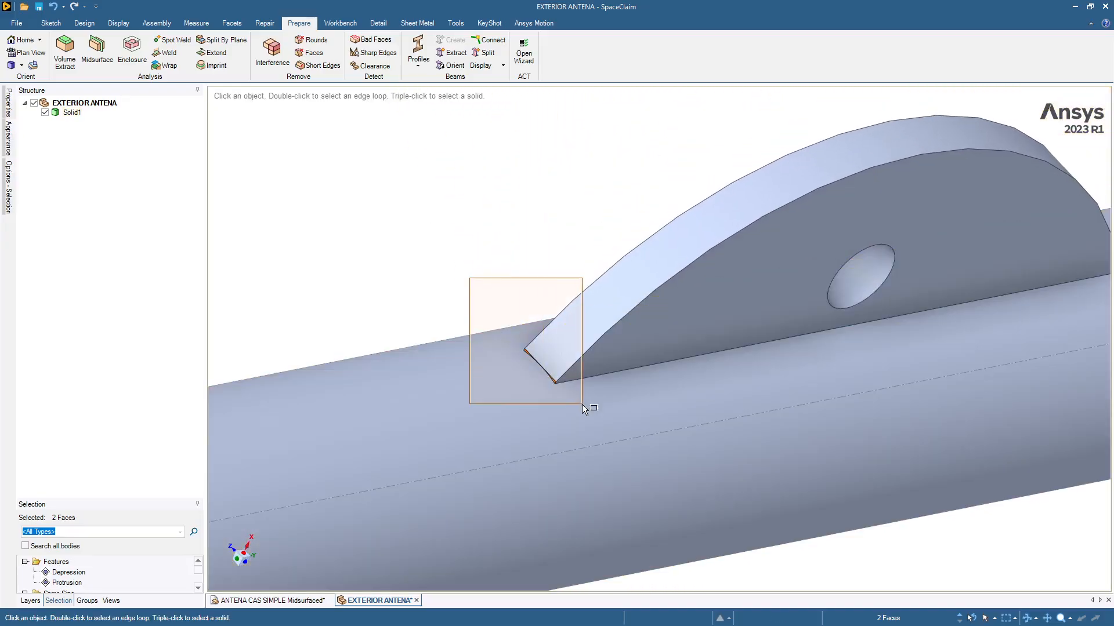
{"action": "left_click_drag", "start_coordinate": [582, 405], "coordinate": [583, 405]}
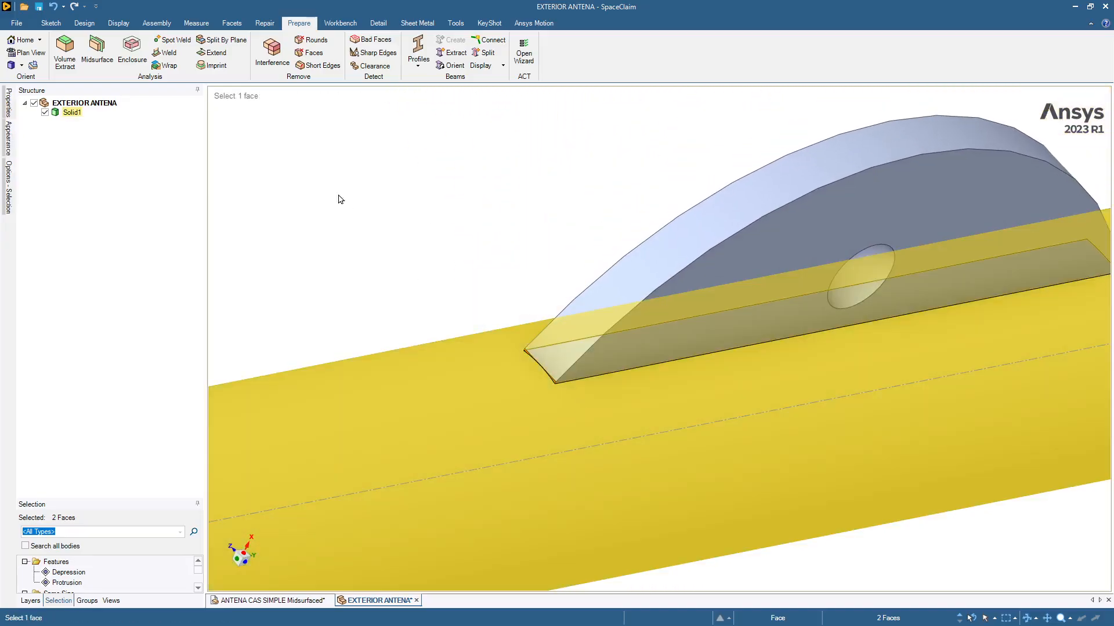
{"action": "key", "text": "Delete"}
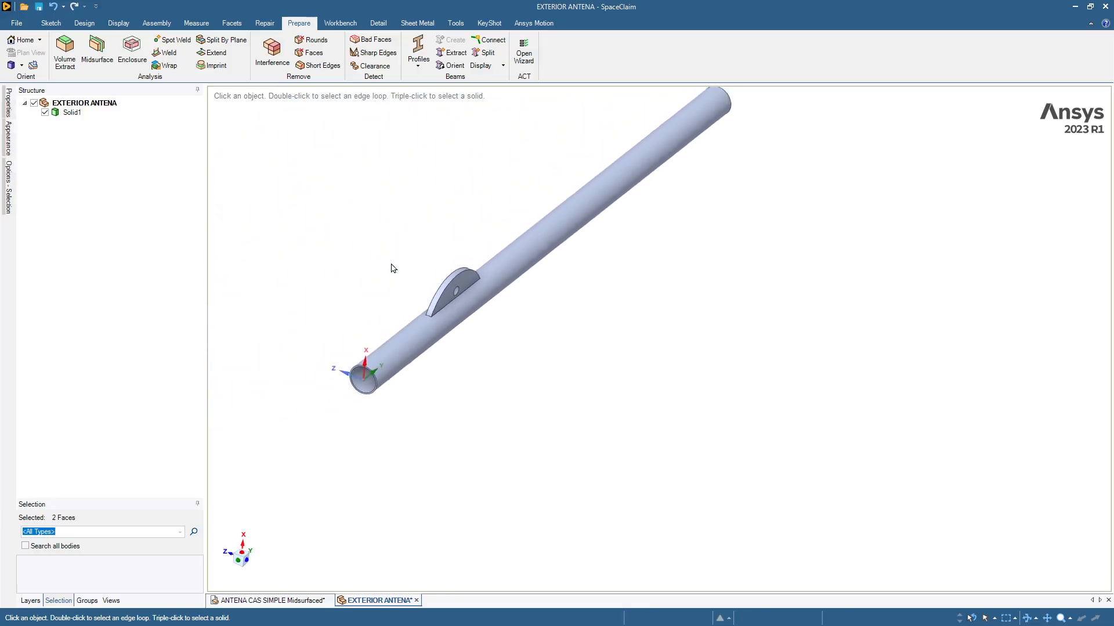
Step: Create midsurfaces for the antenna tube and its curved lug from the tube's inner and outer face pair
{"action": "left_click", "coordinate": [97, 53]}
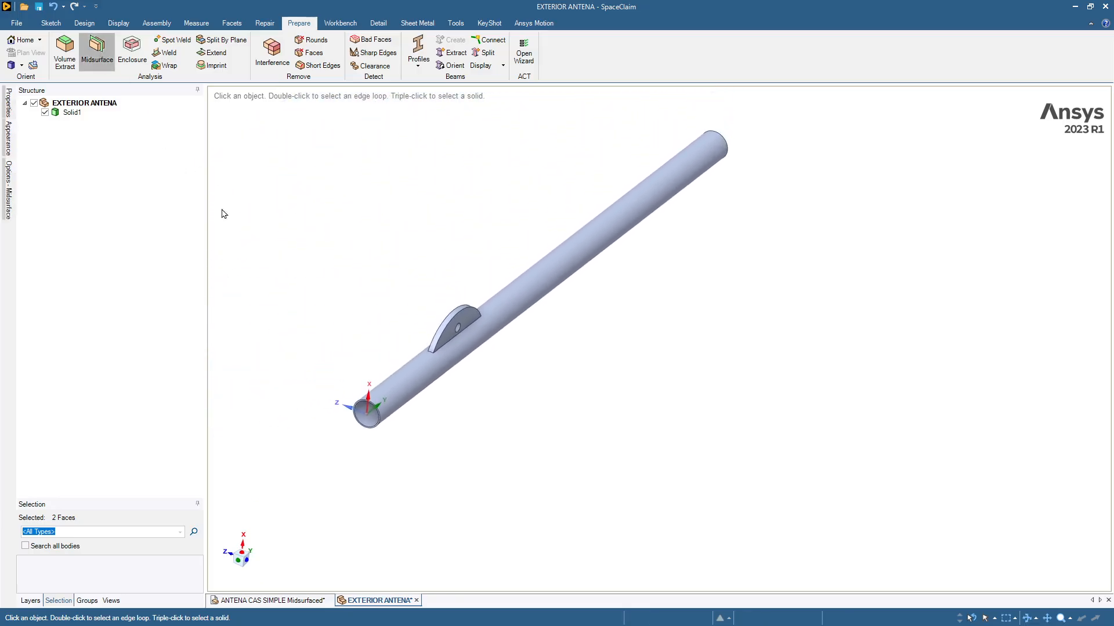
{"action": "left_click", "coordinate": [410, 387]}
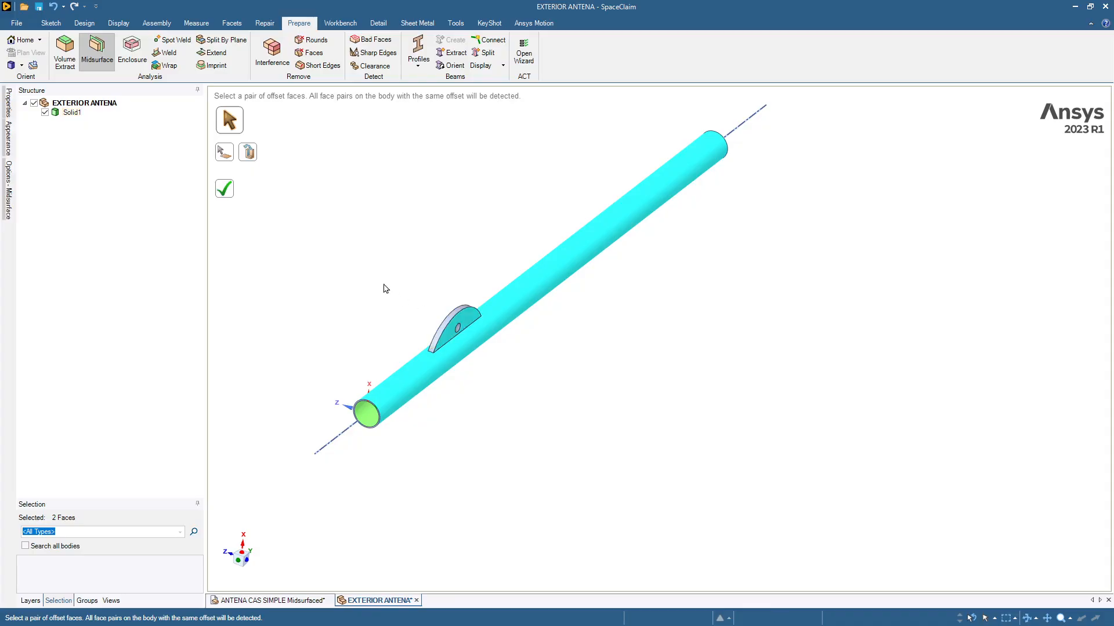
{"action": "left_click", "coordinate": [221, 193]}
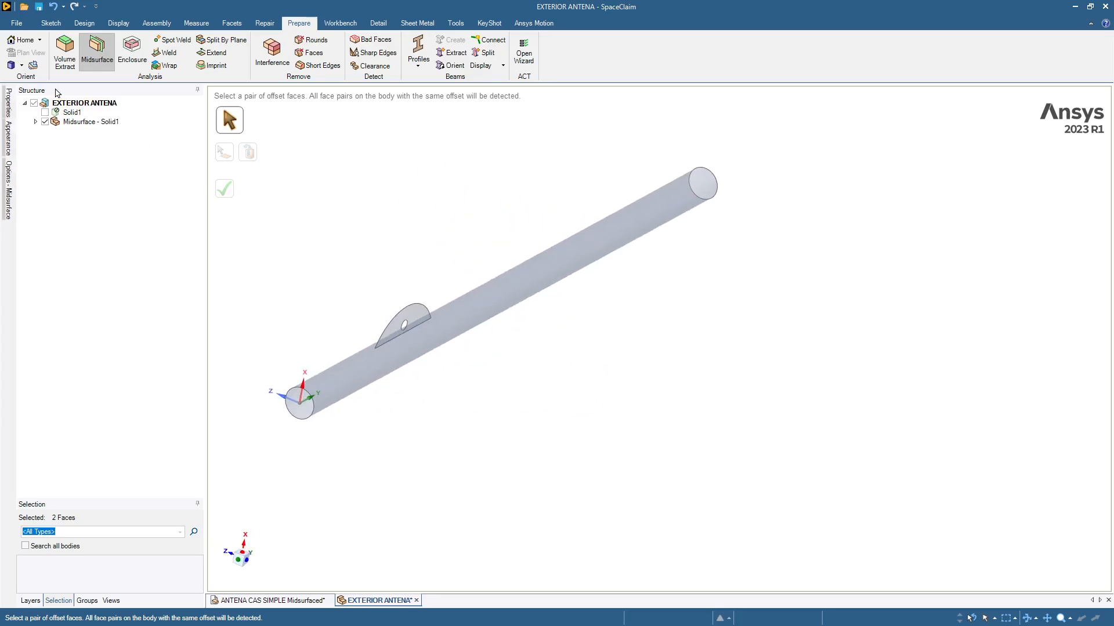
Step: Delete the original Solid1 body from the EXTERIOR ANTENA component and close the component's window
{"action": "left_click", "coordinate": [35, 121]}
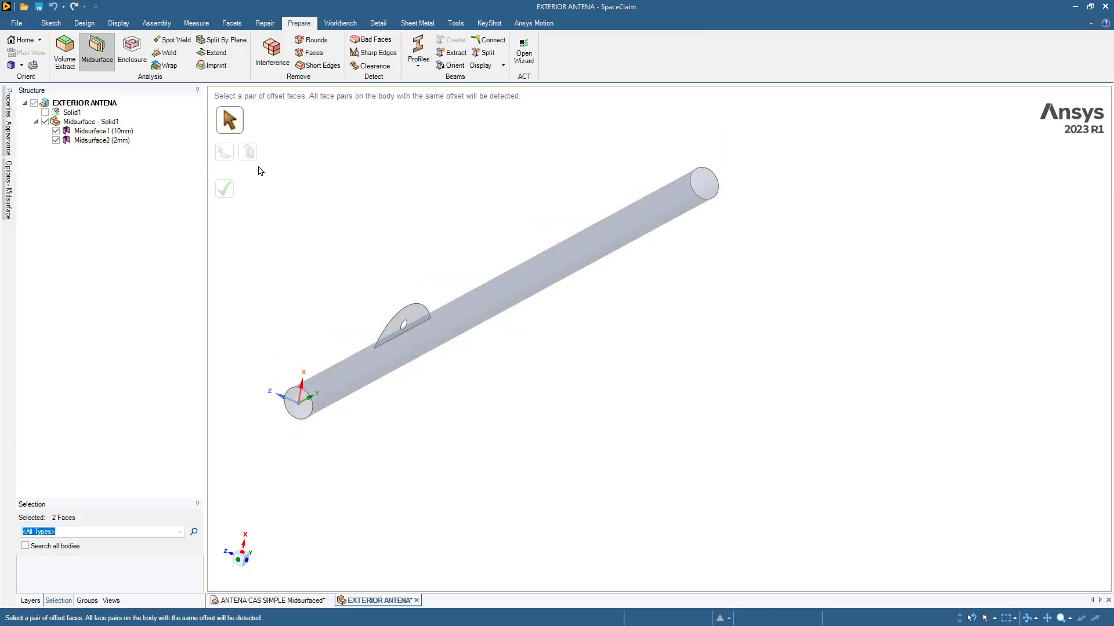
{"action": "left_click", "coordinate": [72, 112]}
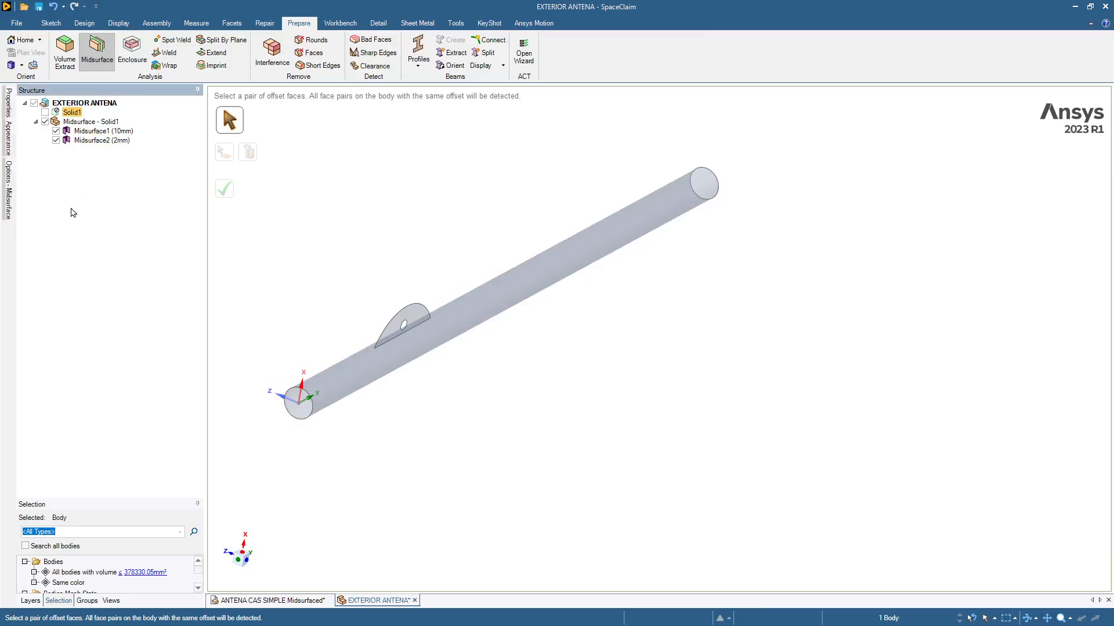
{"action": "key", "text": "Delete"}
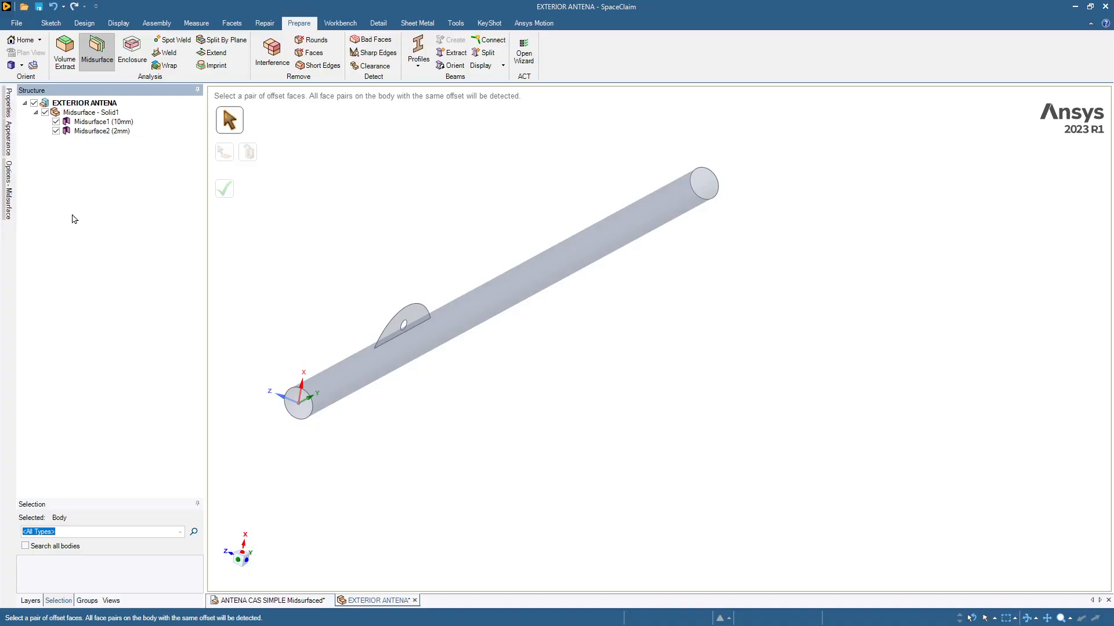
{"action": "left_click", "coordinate": [415, 601]}
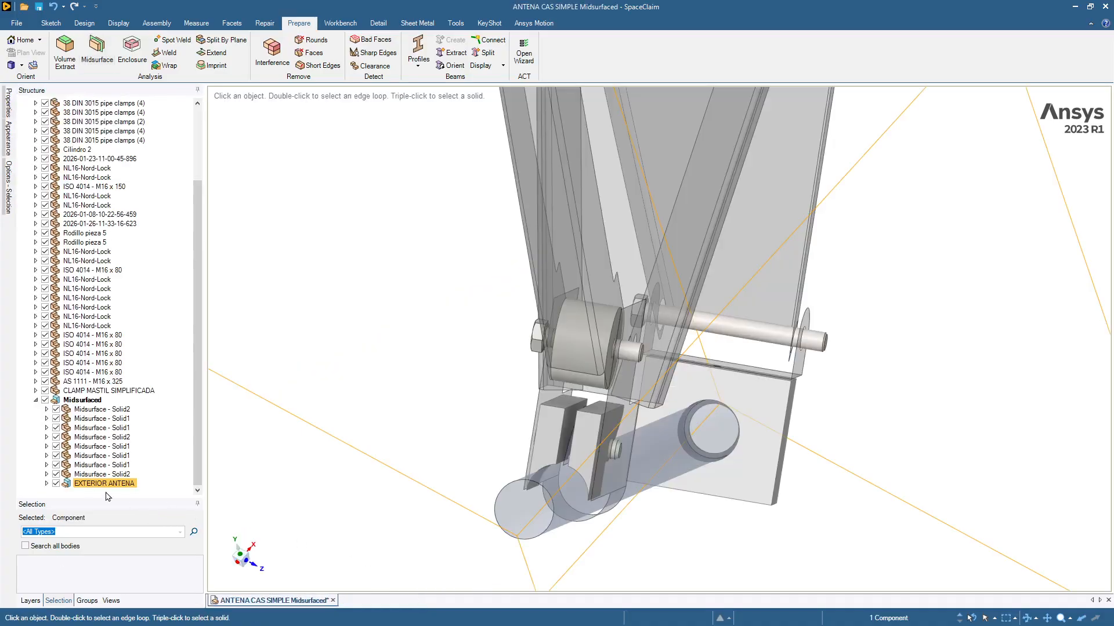
Step: Rename the Midsurface - Solid1 component inside EXTERIOR ANTENA as Midsurface - Antena
{"action": "left_click", "coordinate": [47, 485]}
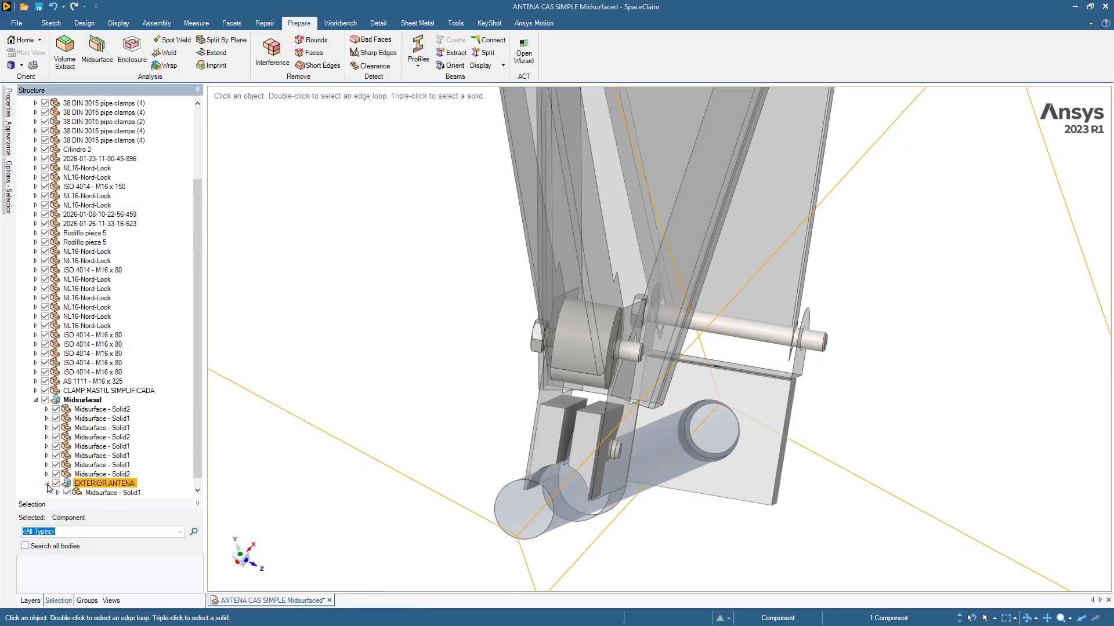
{"action": "left_click", "coordinate": [99, 493]}
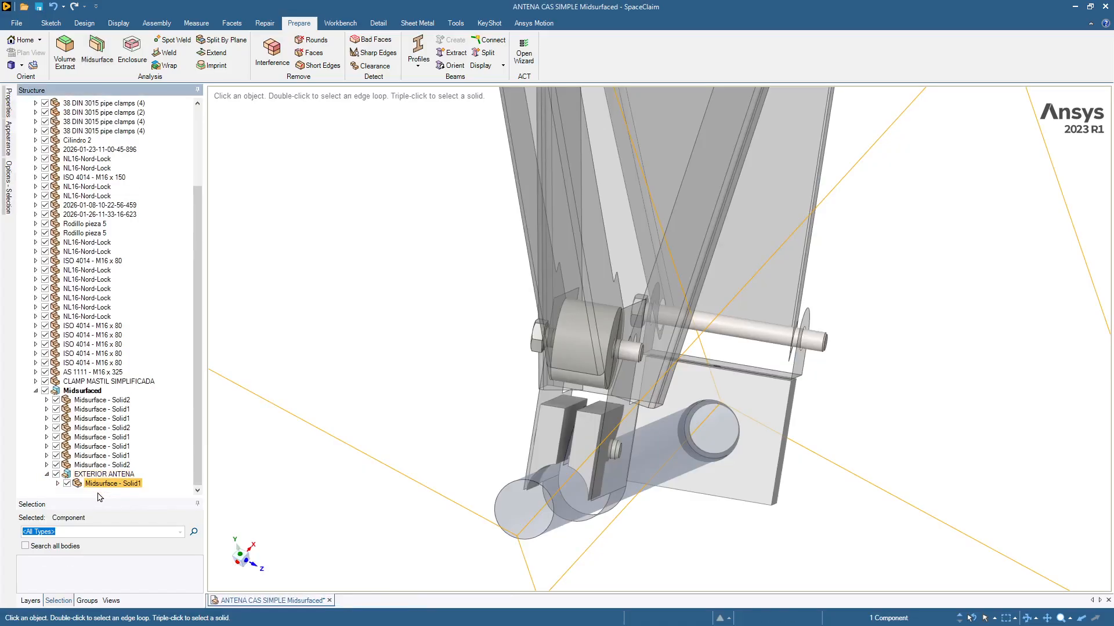
{"action": "left_click", "coordinate": [59, 483]}
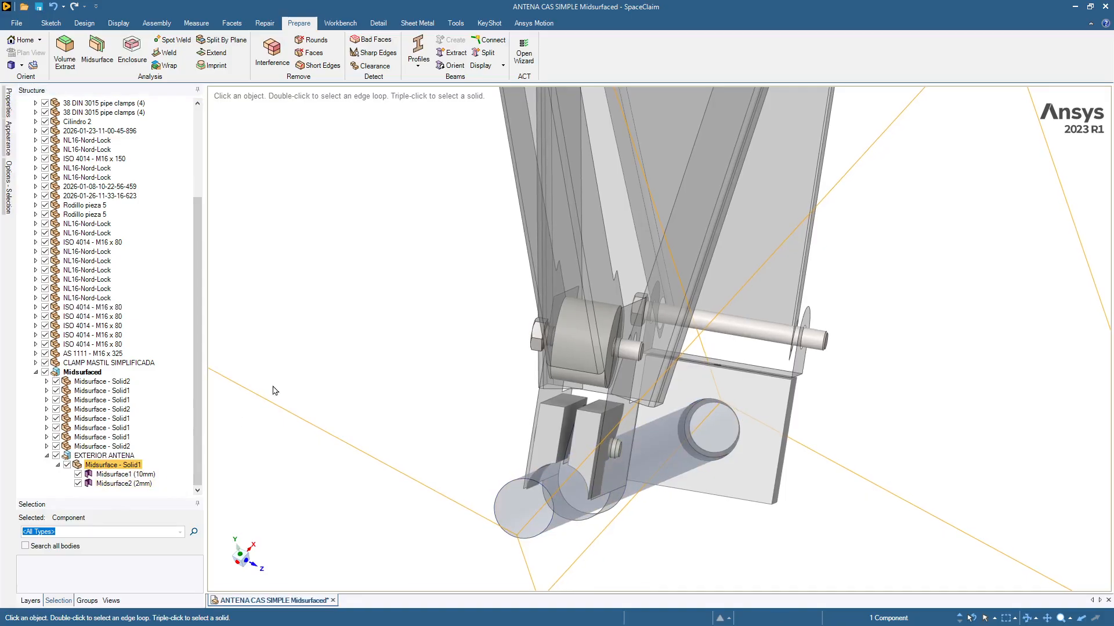
{"action": "left_click", "coordinate": [110, 466]}
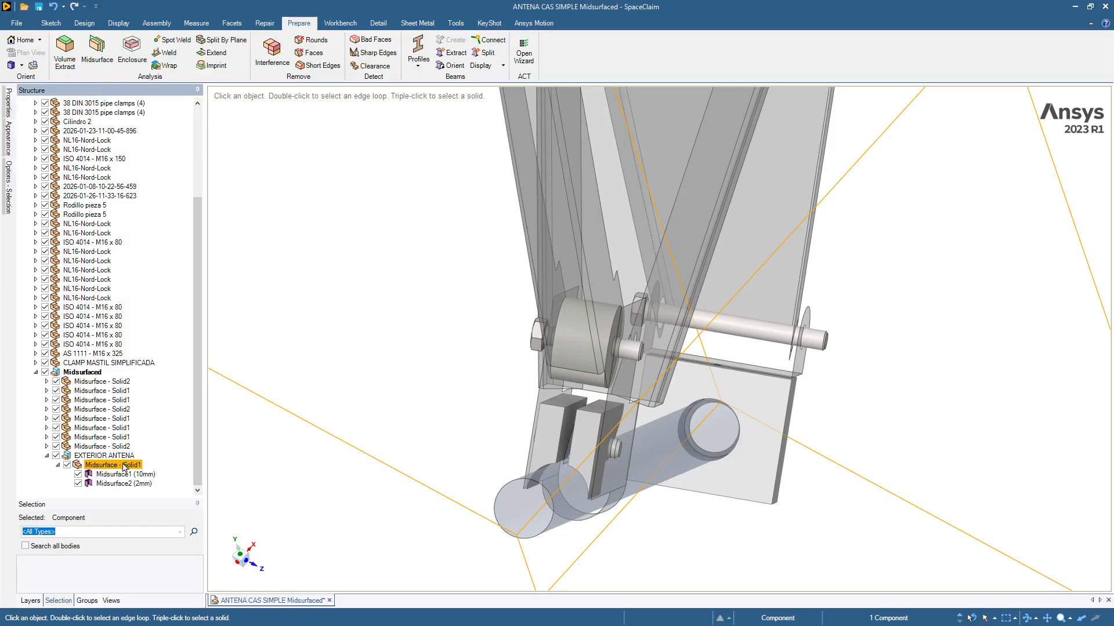
{"action": "left_click", "coordinate": [124, 467]}
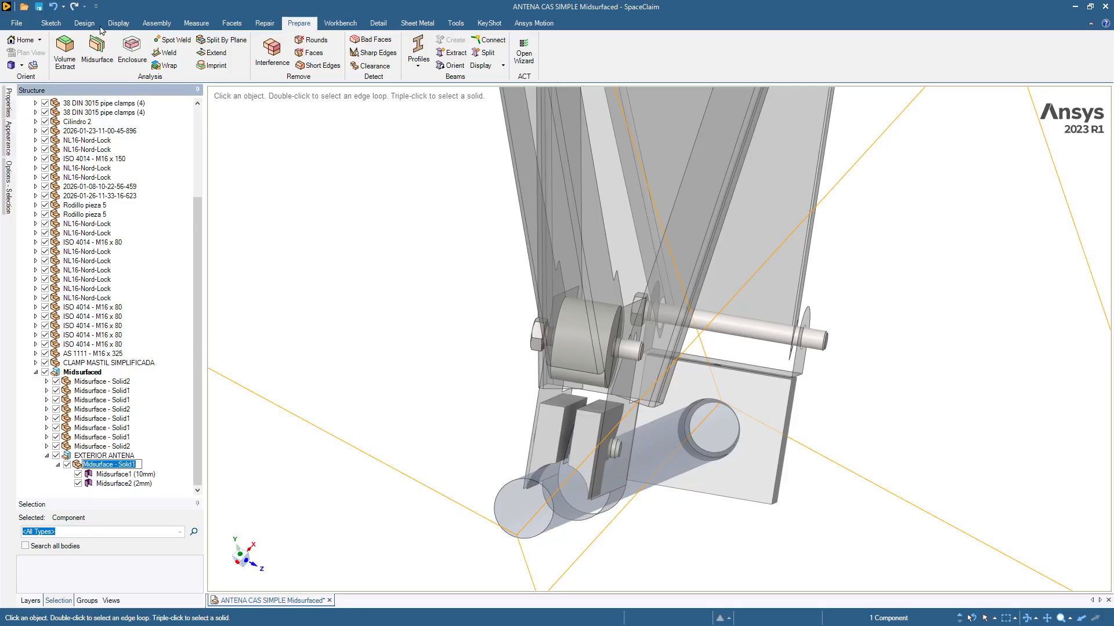
{"action": "key", "text": "Home"}
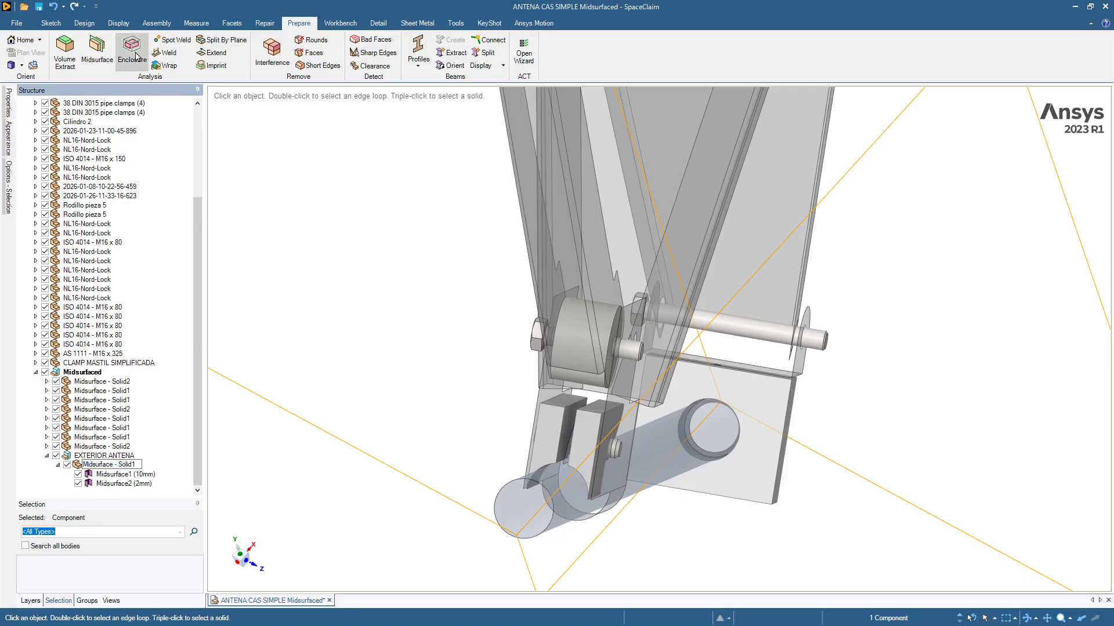
{"action": "left_click", "coordinate": [86, 23]}
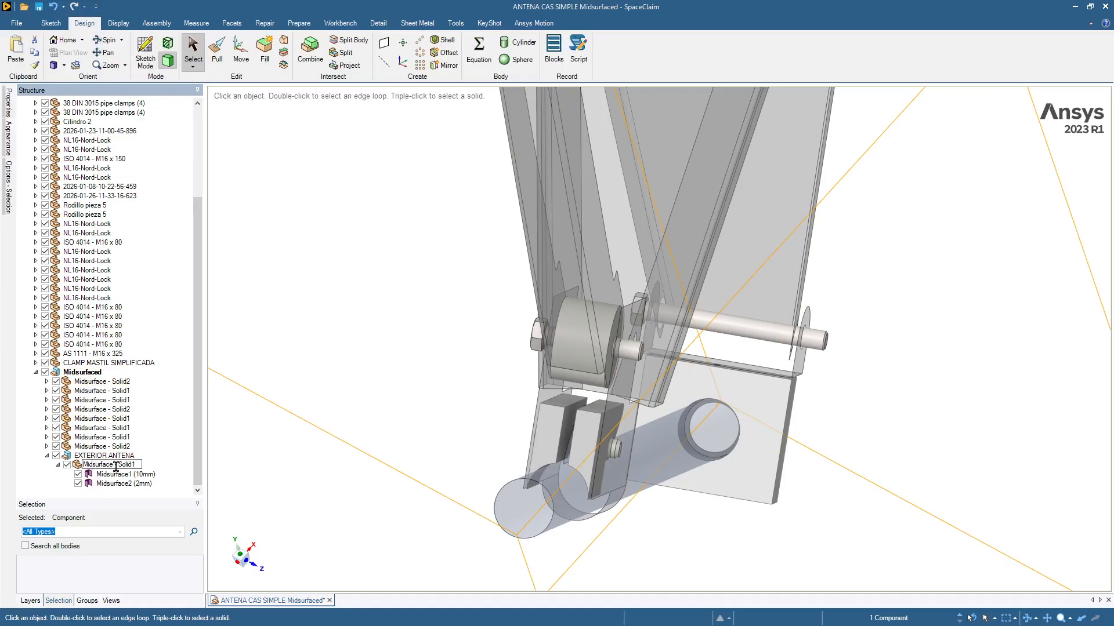
{"action": "left_click_drag", "start_coordinate": [117, 464], "coordinate": [154, 471]}
{"action": "type", "text": "Antena"}
{"action": "key", "text": "Return"}
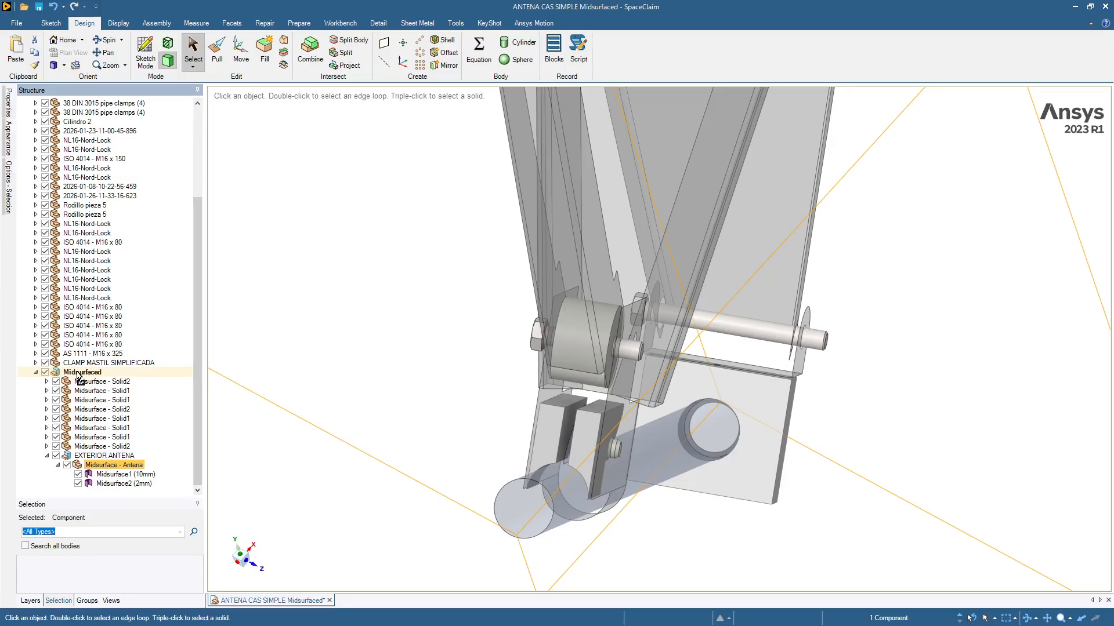
Step: Move Midsurface - Antena directly into the Midsurfaced component and delete the emptied EXTERIOR ANTENA component
{"action": "left_click_drag", "start_coordinate": [77, 373], "coordinate": [78, 374]}
{"action": "left_click", "coordinate": [90, 475]}
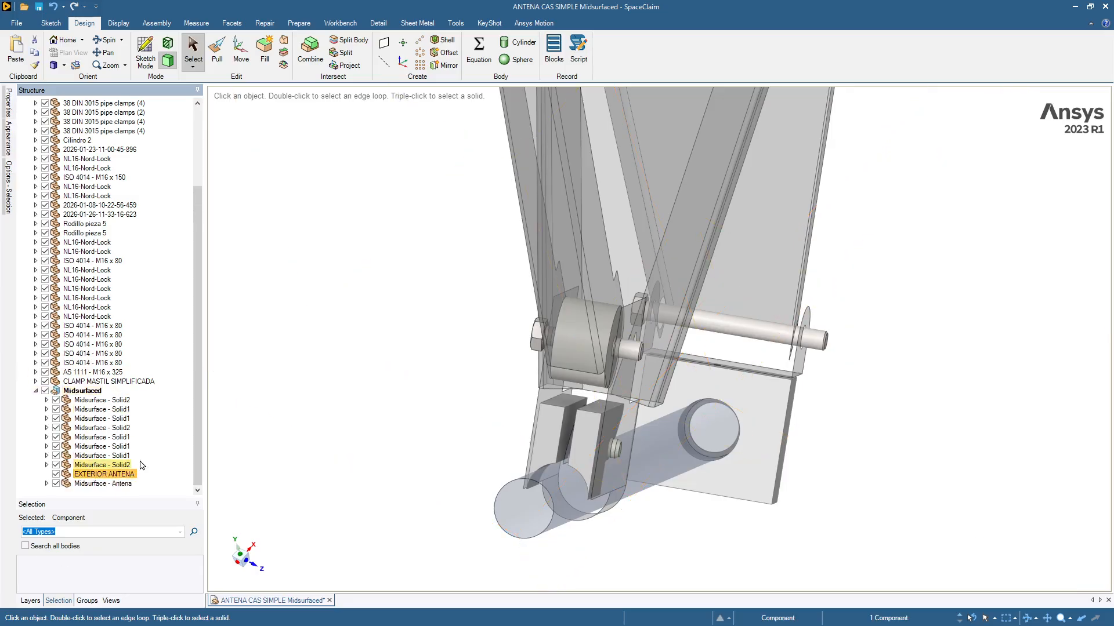
{"action": "key", "text": "Delete"}
{"action": "scroll", "coordinate": [256, 472], "scroll_direction": "up", "scroll_amount": 2}
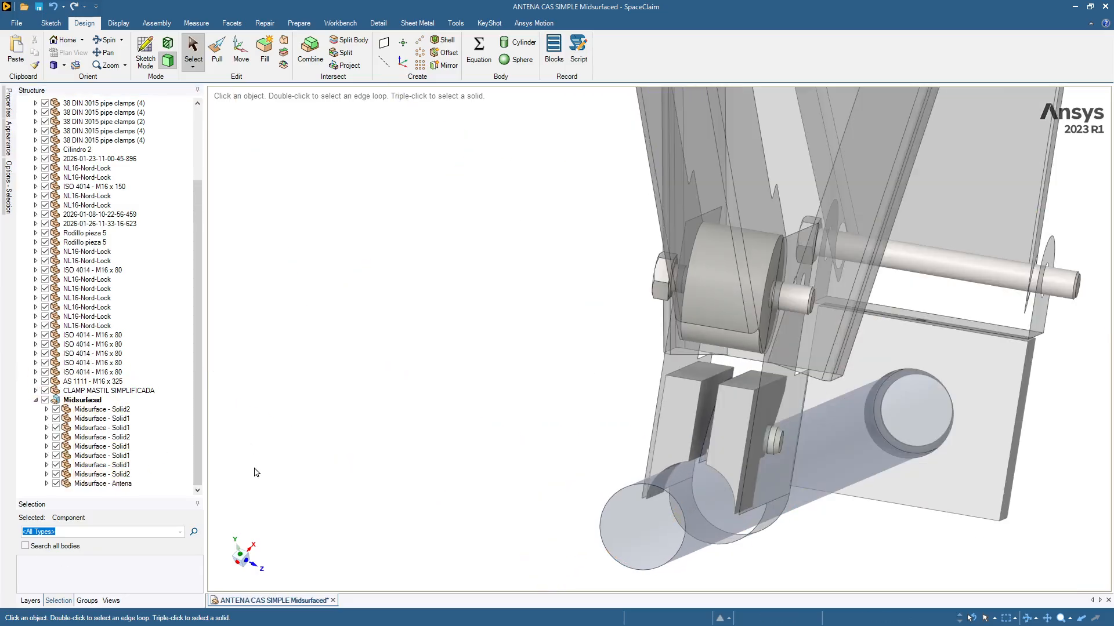
{"action": "scroll", "coordinate": [149, 464], "scroll_direction": "up", "scroll_amount": 1}
{"action": "scroll", "coordinate": [150, 464], "scroll_direction": "down", "scroll_amount": 1}
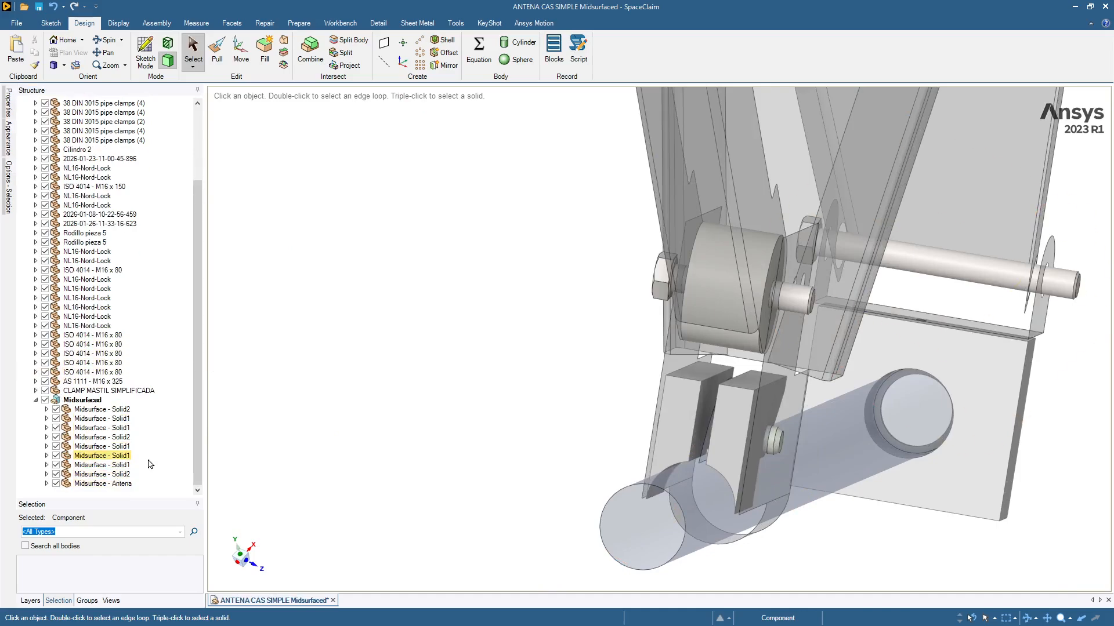
Step: Activate the Midsurface - Antena component and open it in its own window
{"action": "left_click", "coordinate": [108, 489]}
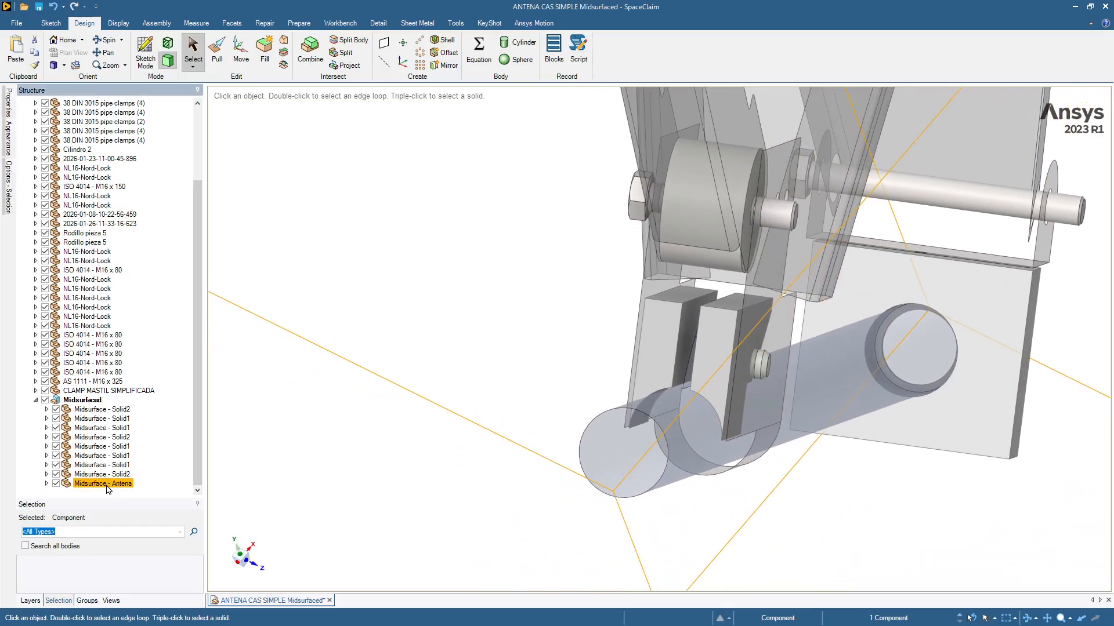
{"action": "left_click", "coordinate": [47, 484]}
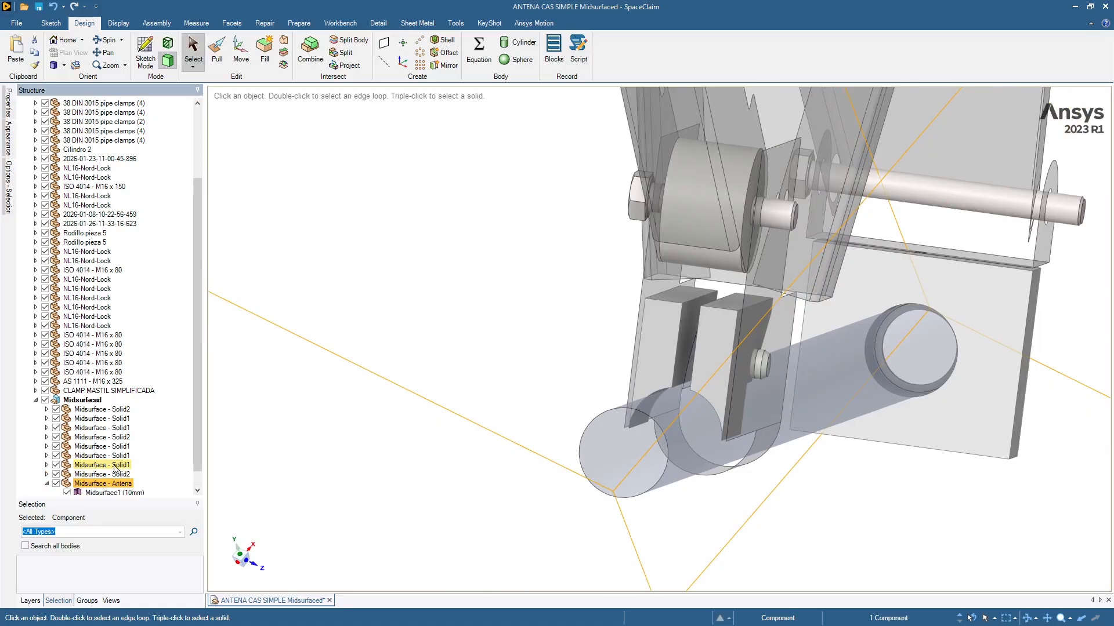
{"action": "scroll", "coordinate": [174, 473], "scroll_direction": "down", "scroll_amount": 1}
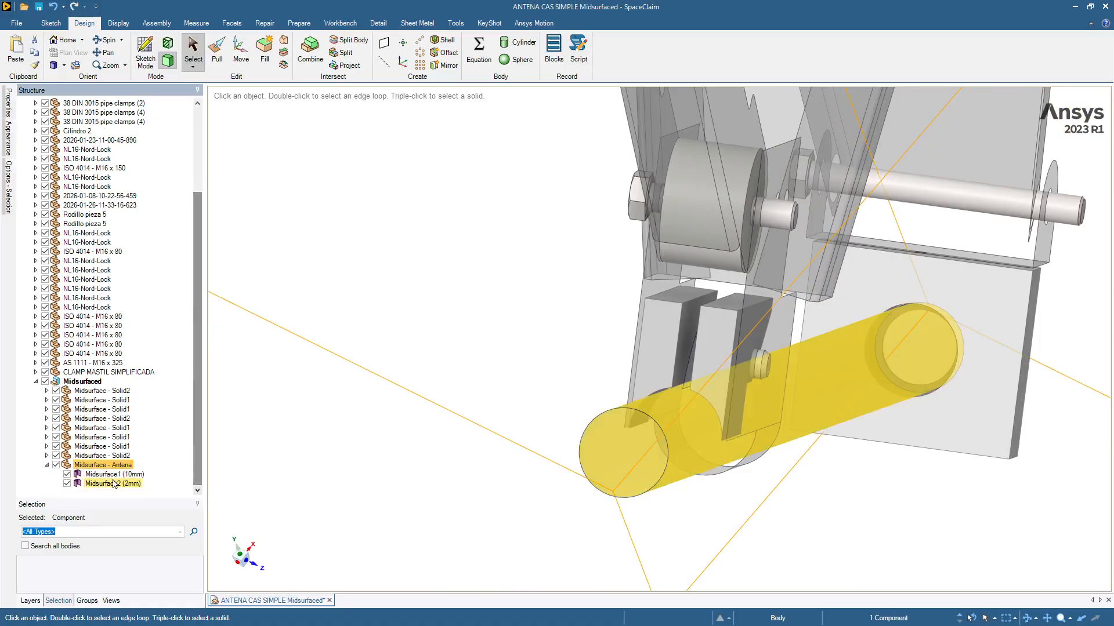
{"action": "right_click", "coordinate": [107, 465]}
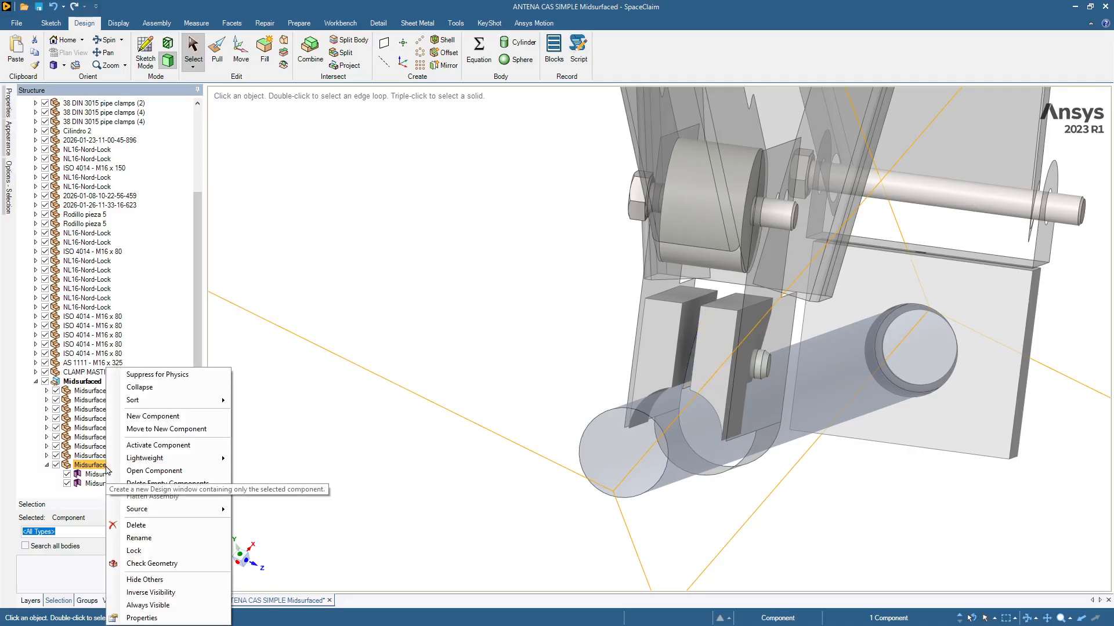
{"action": "left_click", "coordinate": [116, 446]}
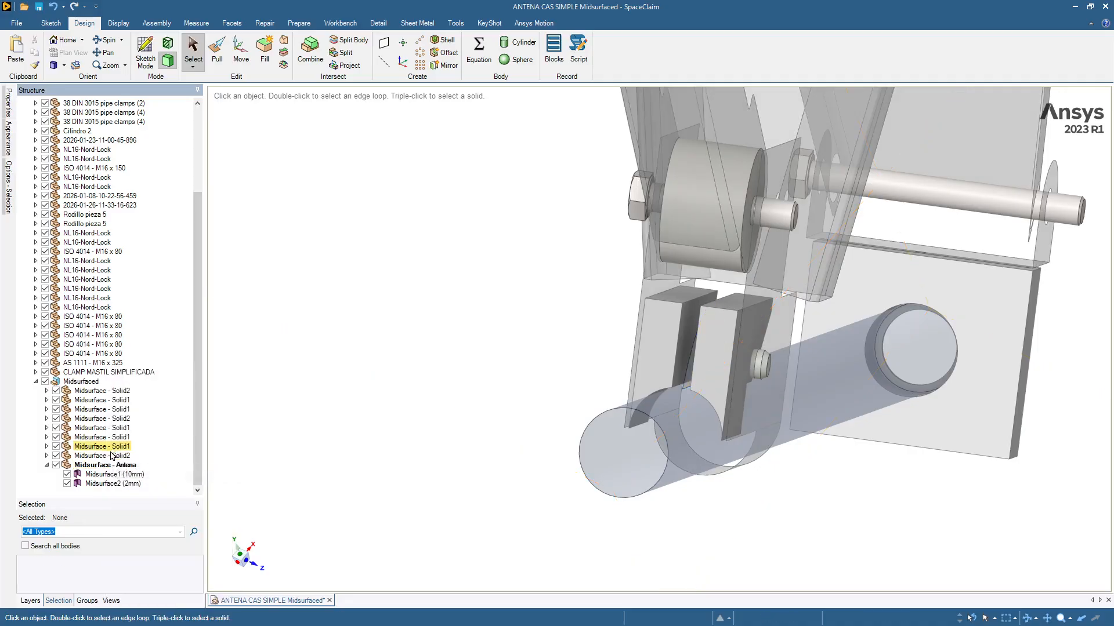
{"action": "right_click", "coordinate": [79, 468]}
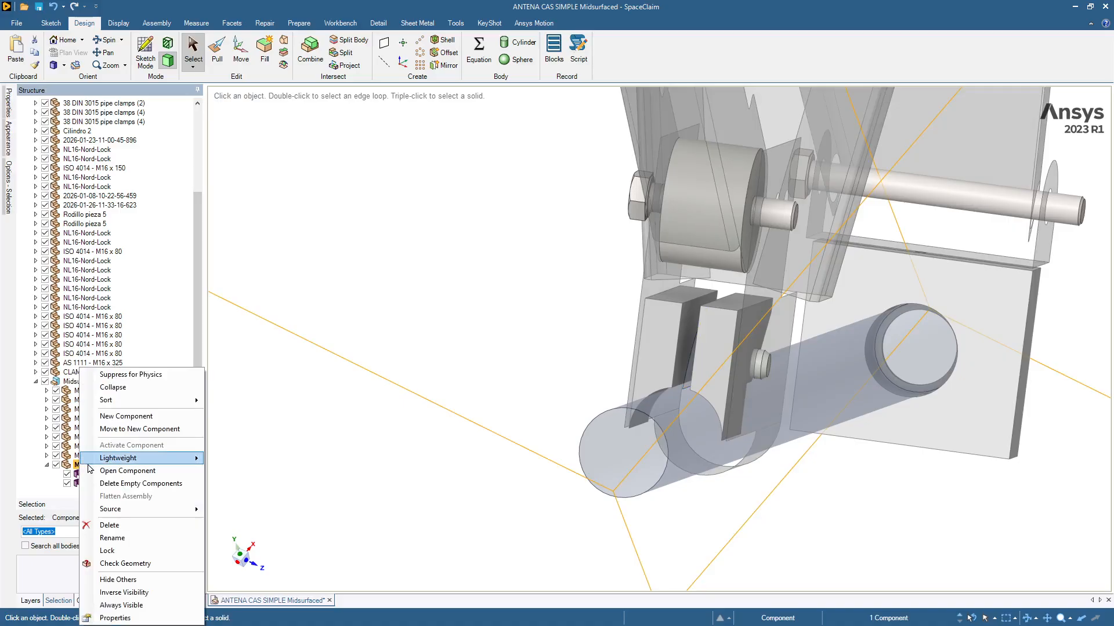
{"action": "left_click", "coordinate": [128, 471]}
{"action": "middle_click_drag", "start_coordinate": [273, 429], "coordinate": [308, 146]}
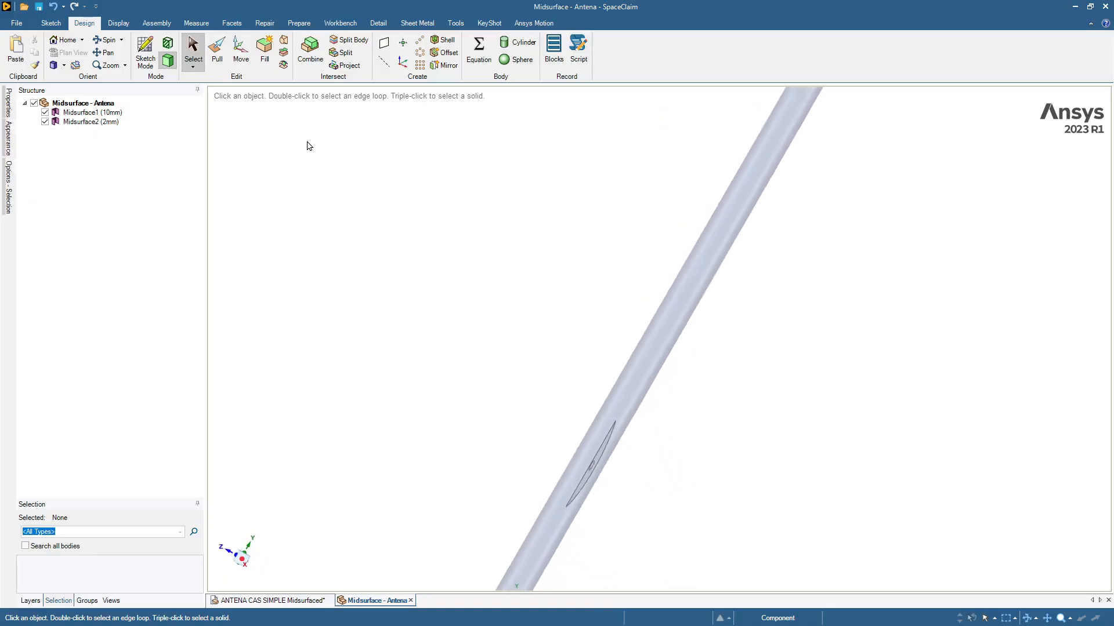
Step: Share the coincident edge between the lug and the antenna tube midsurfaces, and close the component's window
{"action": "left_click", "coordinate": [339, 23]}
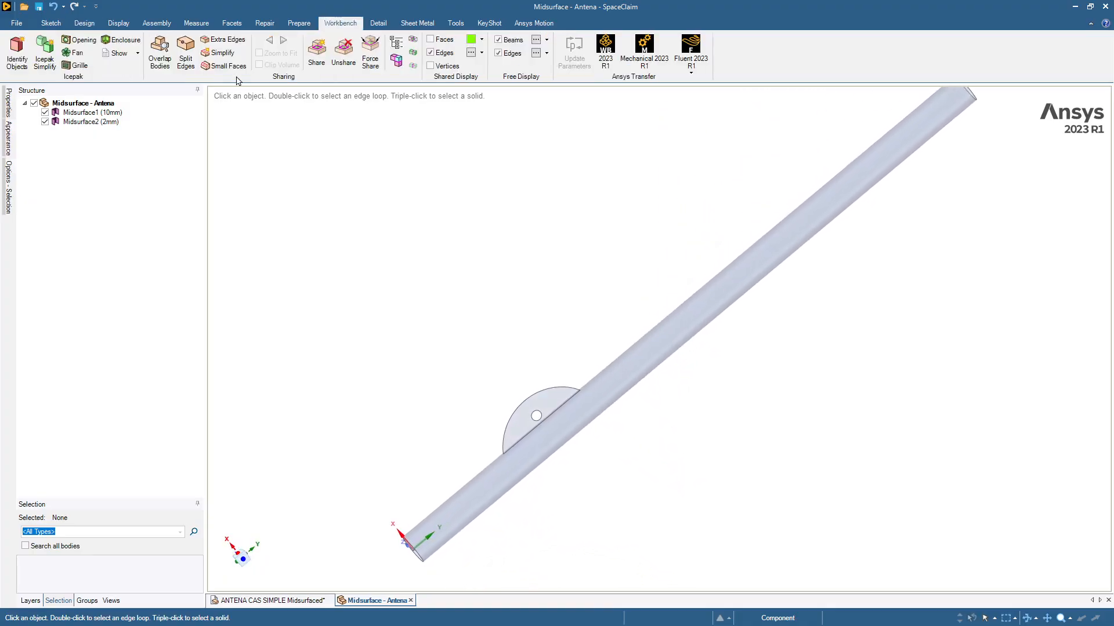
{"action": "left_click", "coordinate": [316, 55]}
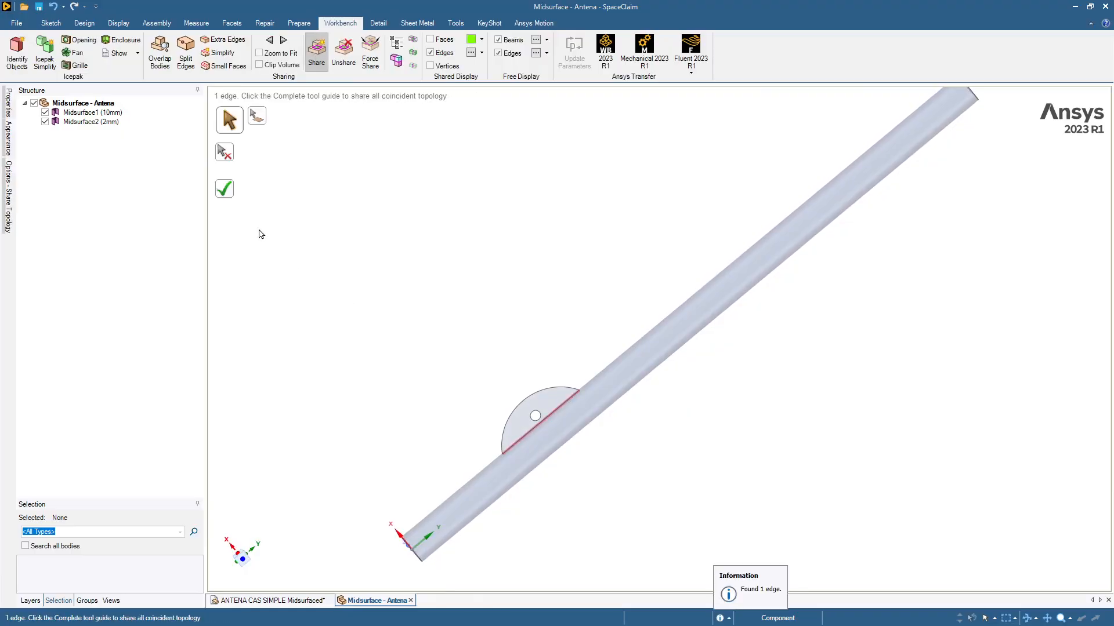
{"action": "left_click", "coordinate": [224, 188]}
{"action": "middle_click_drag", "start_coordinate": [510, 469], "coordinate": [556, 437]}
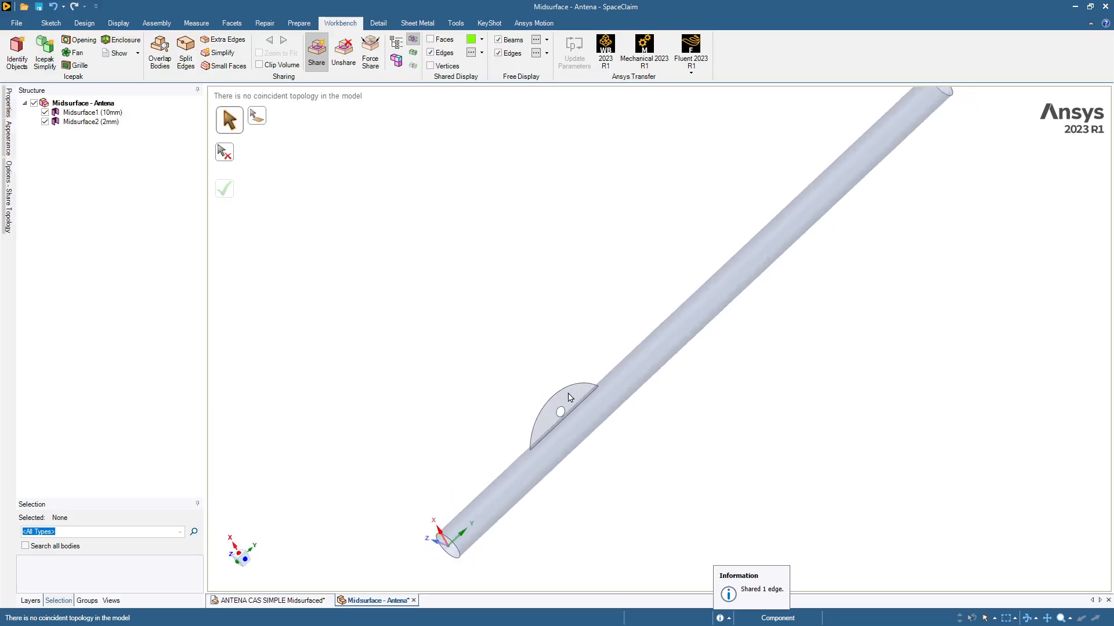
{"action": "middle_click_drag", "start_coordinate": [570, 398], "coordinate": [601, 416]}
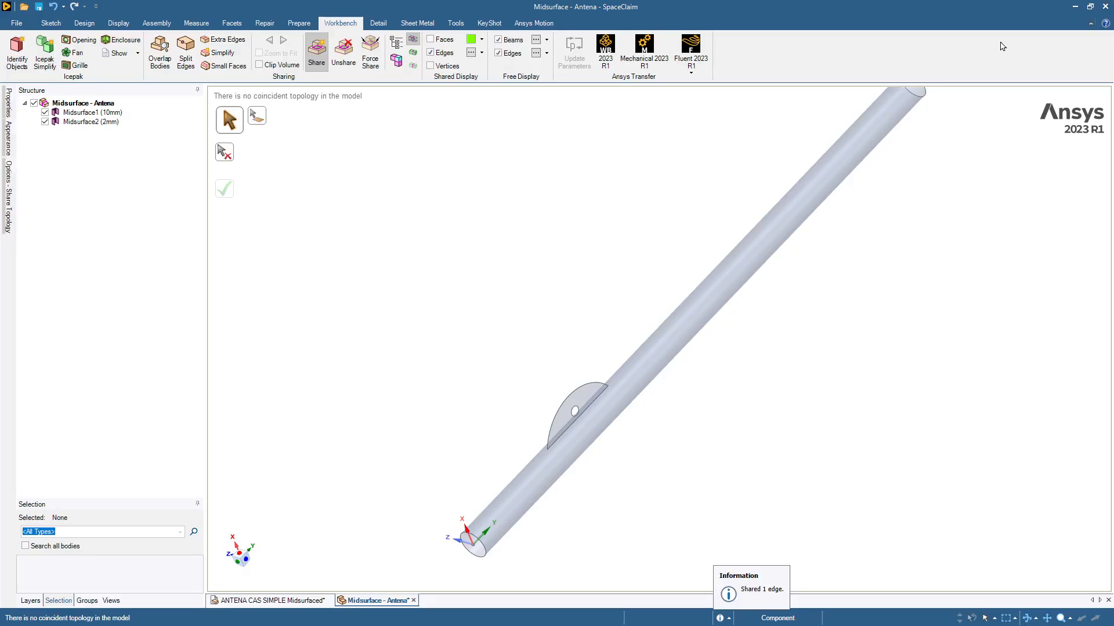
{"action": "left_click", "coordinate": [413, 600]}
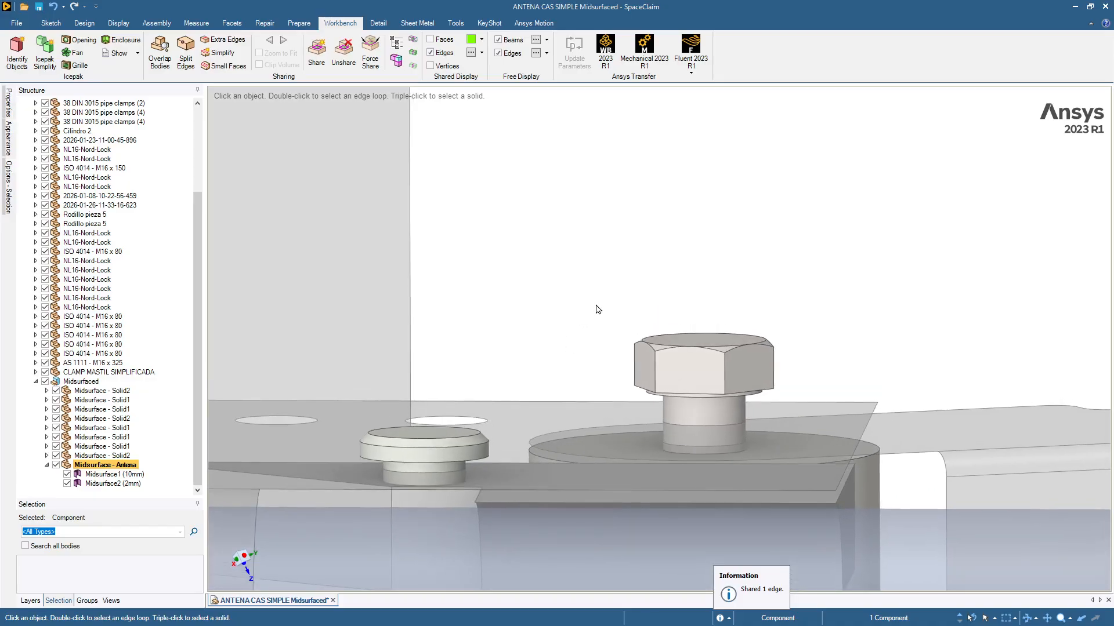
Step: Make the top-level ANTENA CAS SIMPLE Midsurfaced assembly the active component
{"action": "left_click_drag", "start_coordinate": [597, 304], "coordinate": [819, 363]}
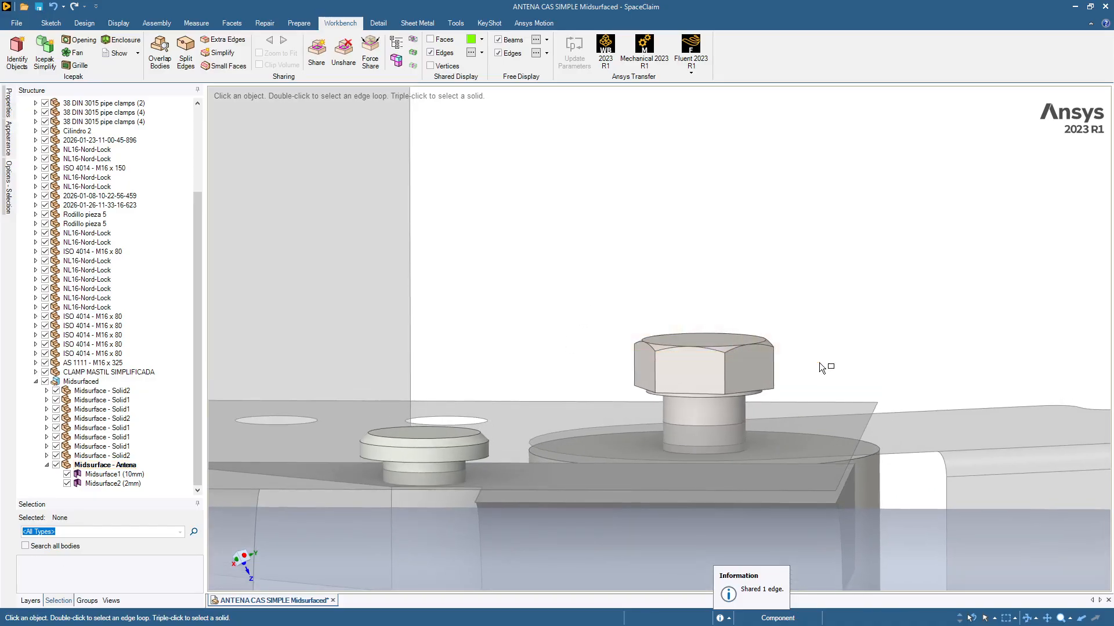
{"action": "left_click", "coordinate": [197, 125]}
{"action": "right_click", "coordinate": [93, 103]}
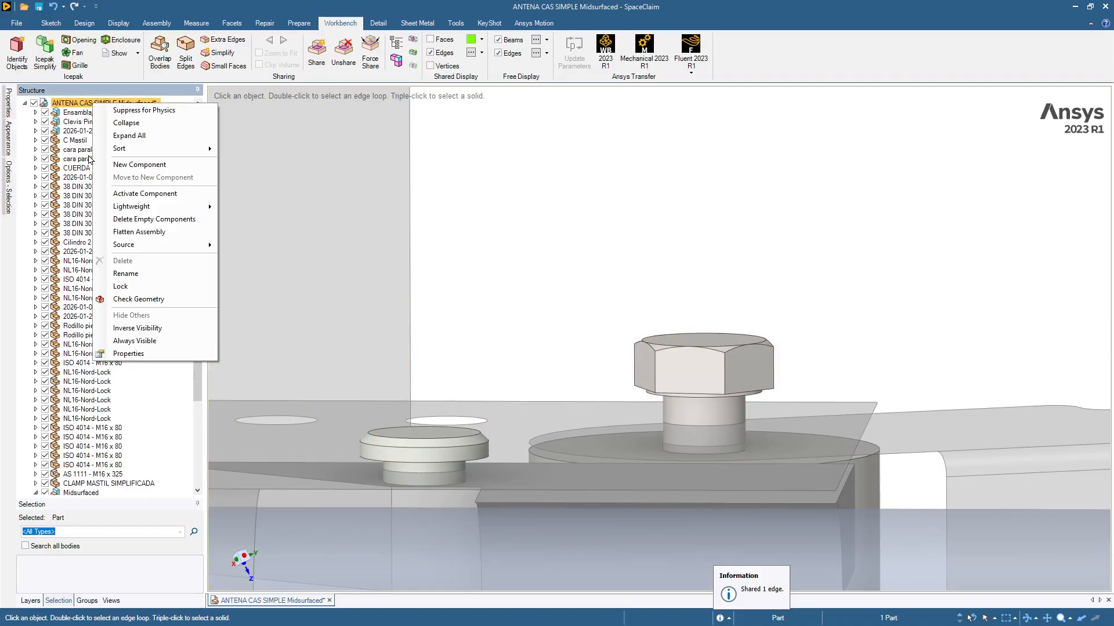
{"action": "left_click", "coordinate": [145, 193]}
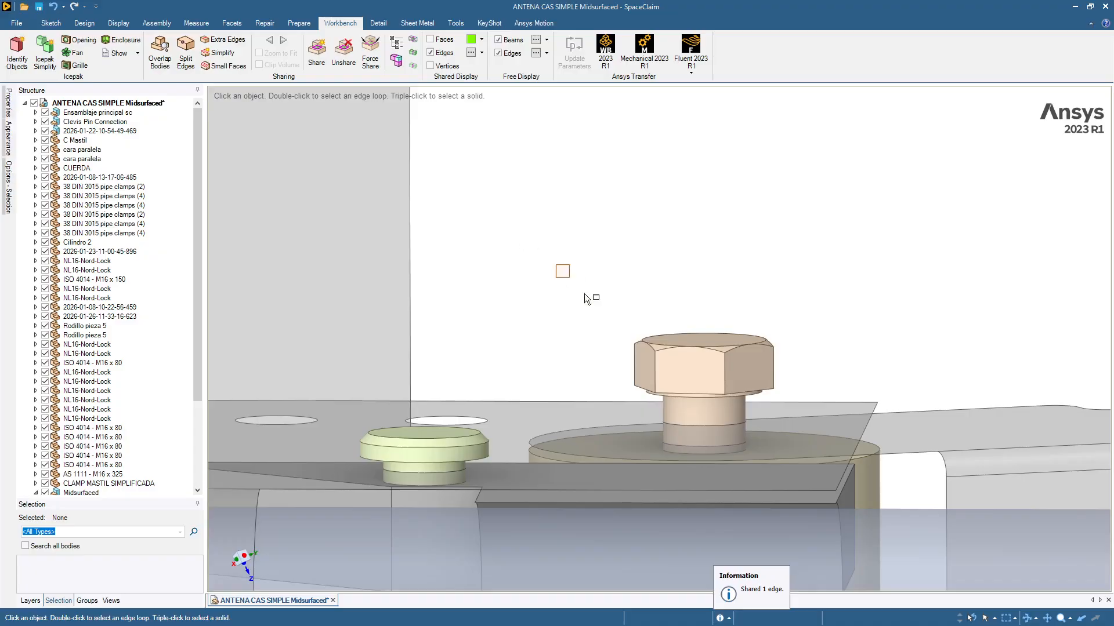
Step: Make the ISO 4014 - M16 x 80 hex bolt beside the clevis pin the active component
{"action": "left_click_drag", "start_coordinate": [585, 299], "coordinate": [816, 362]}
{"action": "left_click", "coordinate": [694, 375]}
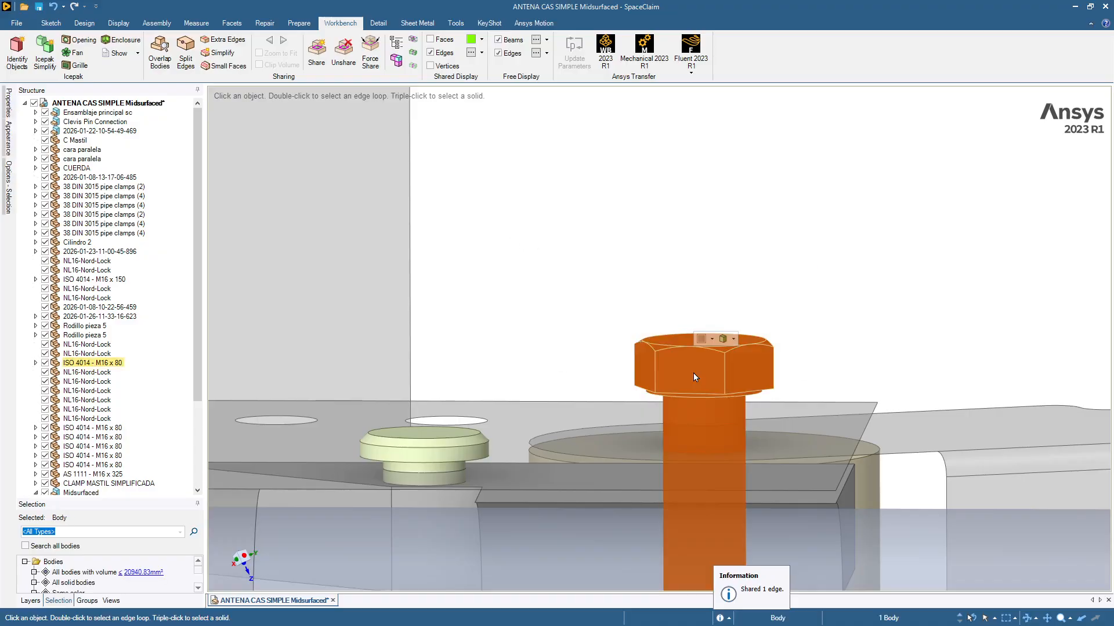
{"action": "right_click", "coordinate": [694, 377]}
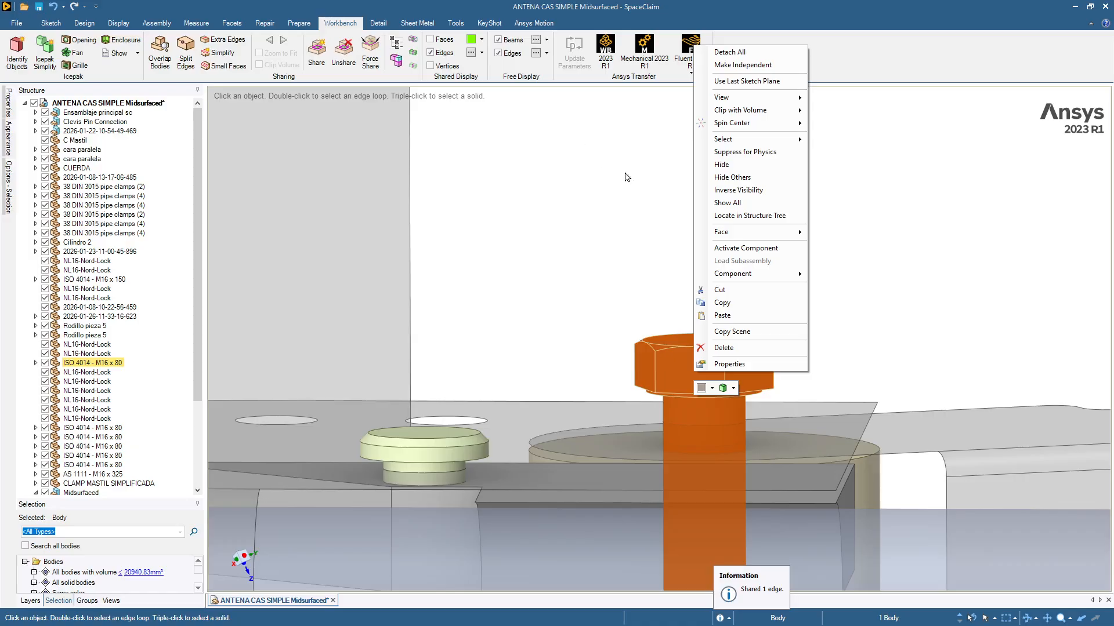
{"action": "left_click", "coordinate": [725, 248]}
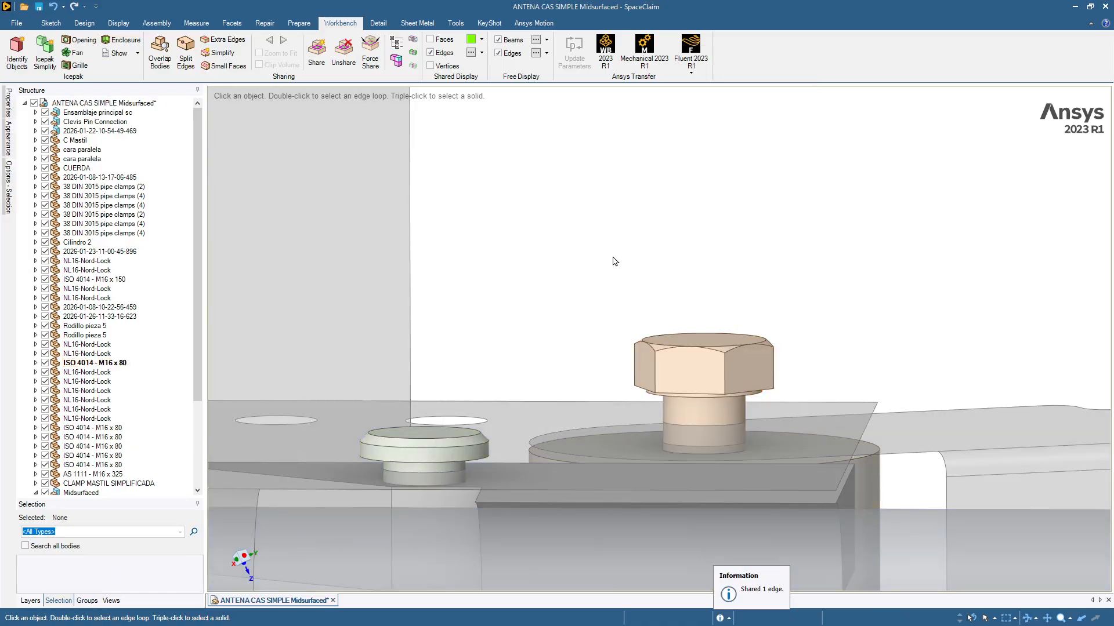
{"action": "left_click_drag", "start_coordinate": [579, 285], "coordinate": [800, 361]}
{"action": "left_click", "coordinate": [705, 378]}
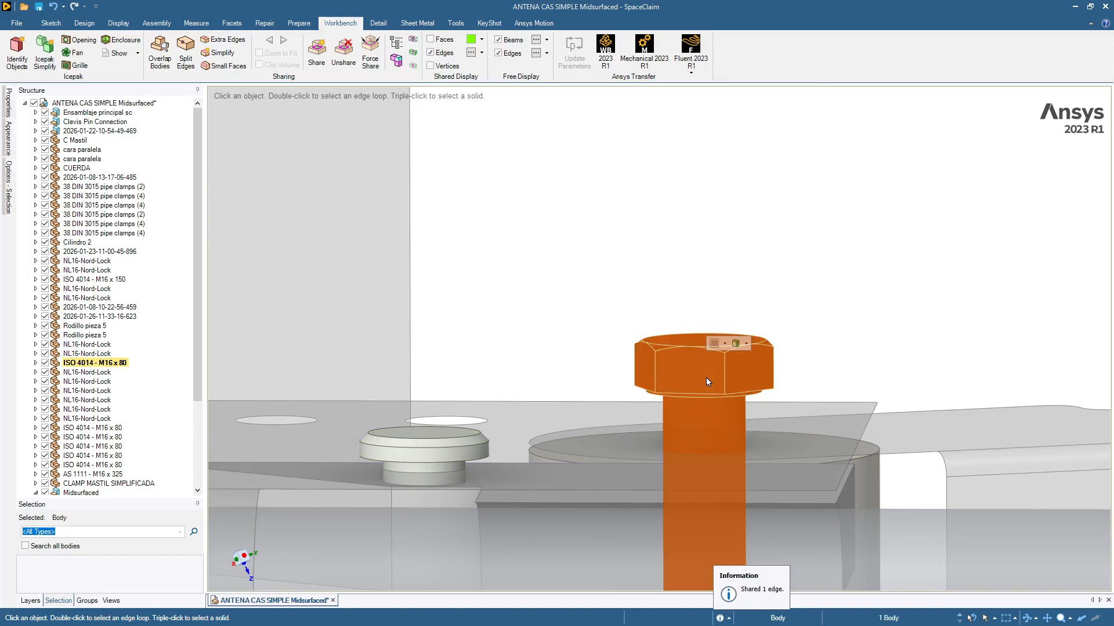
{"action": "left_click", "coordinate": [536, 232]}
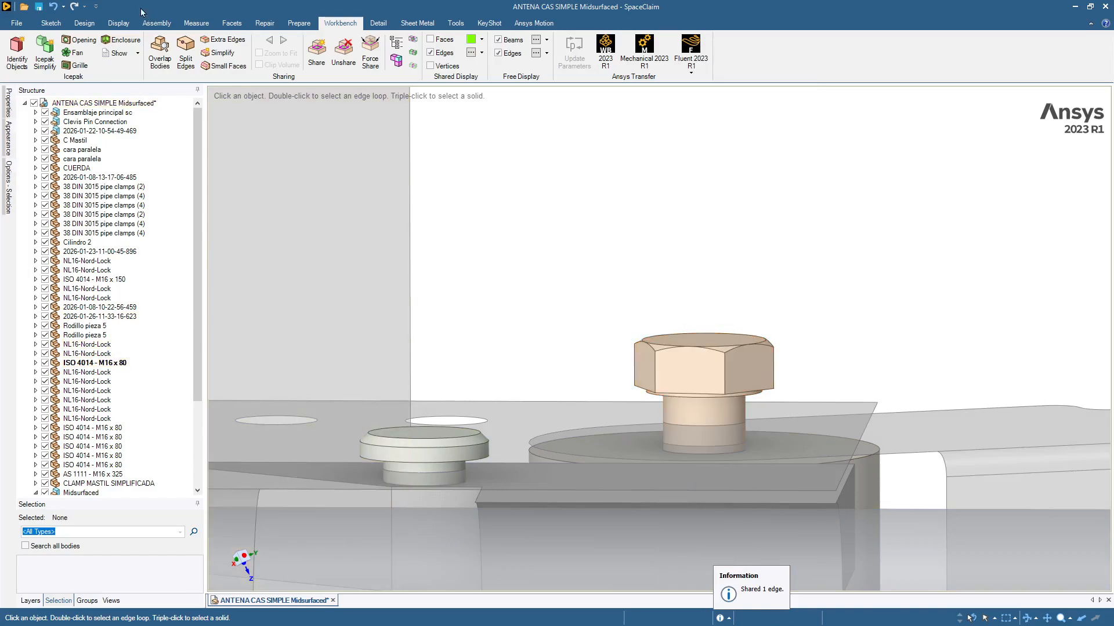
{"action": "left_click", "coordinate": [84, 23]}
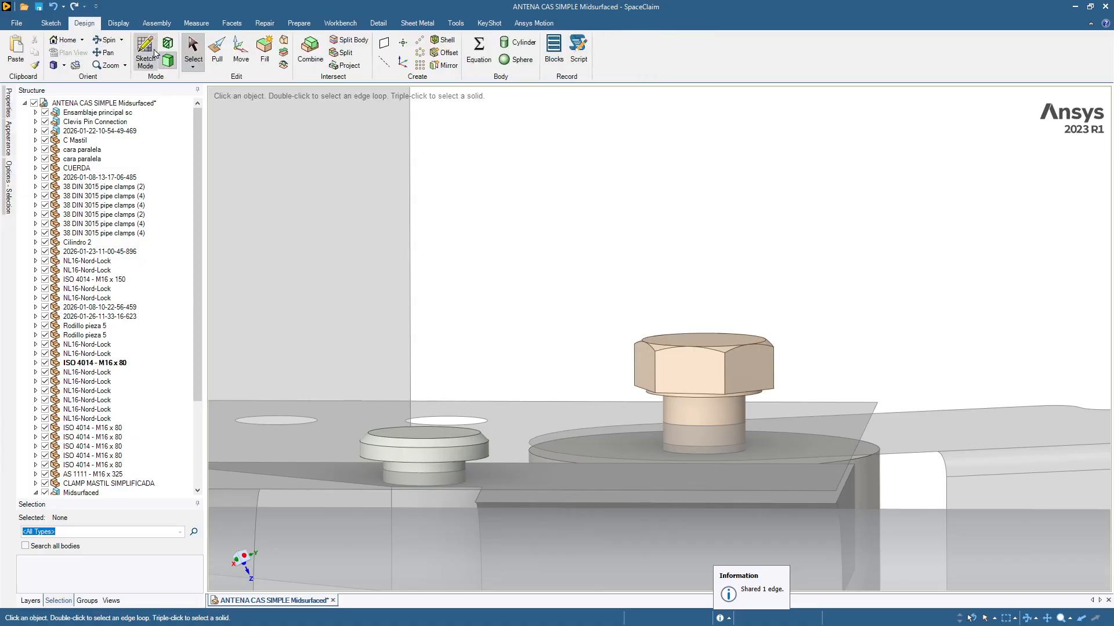
{"action": "left_click_drag", "start_coordinate": [600, 290], "coordinate": [823, 363]}
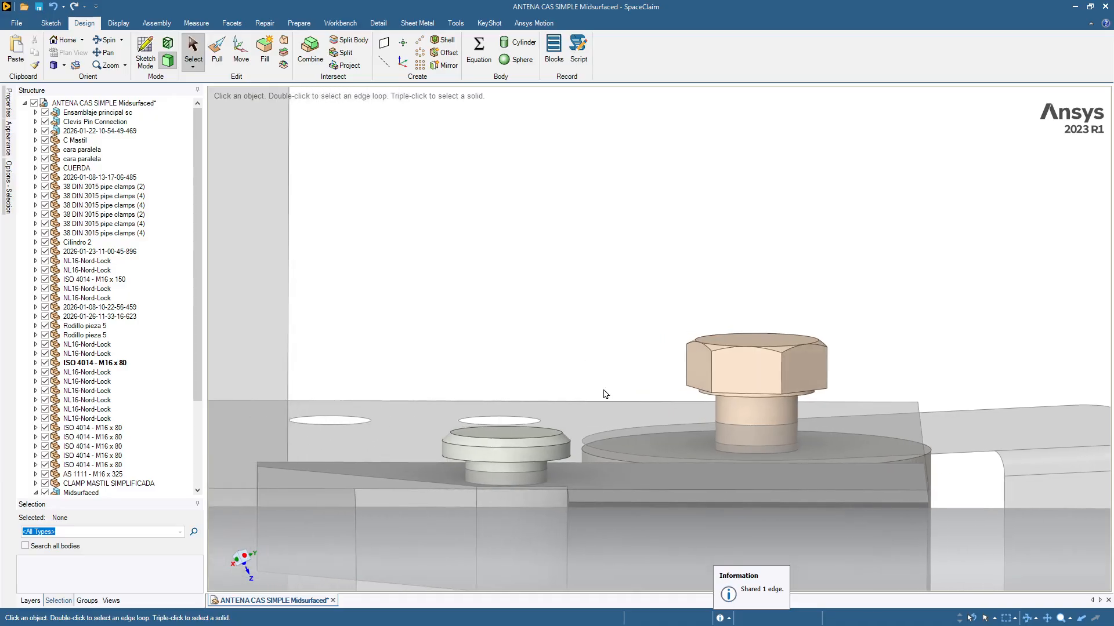
Step: Clear the messages in the status history
{"action": "left_click", "coordinate": [727, 619]}
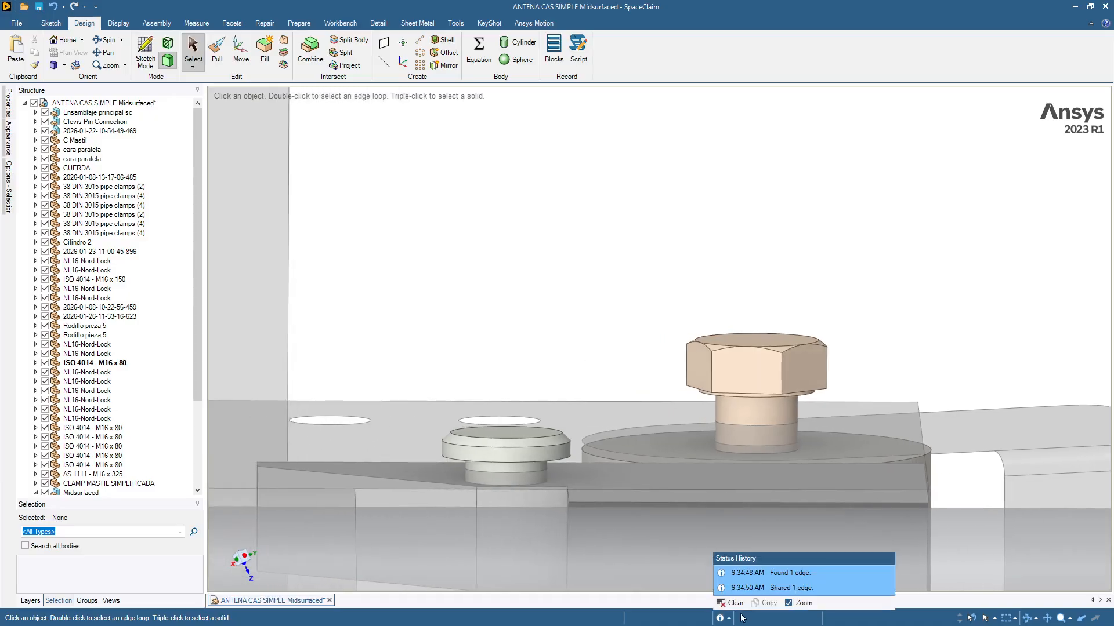
{"action": "left_click", "coordinate": [733, 604]}
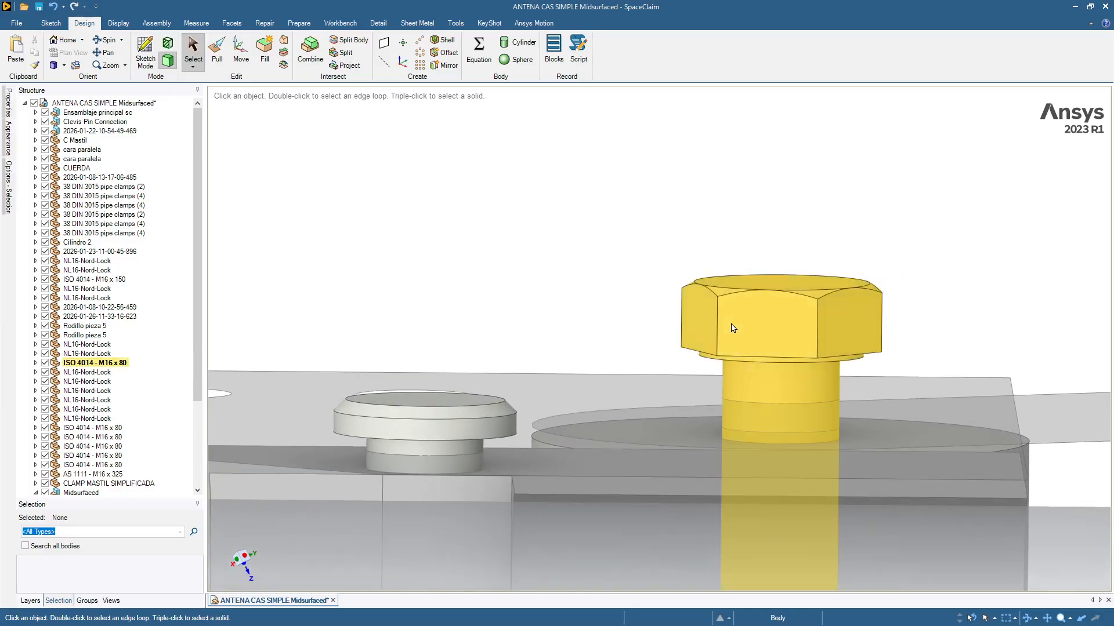
Step: Locate the active hex bolt in the structure tree and open its component in its own window
{"action": "left_click", "coordinate": [731, 324]}
{"action": "right_click", "coordinate": [731, 323]}
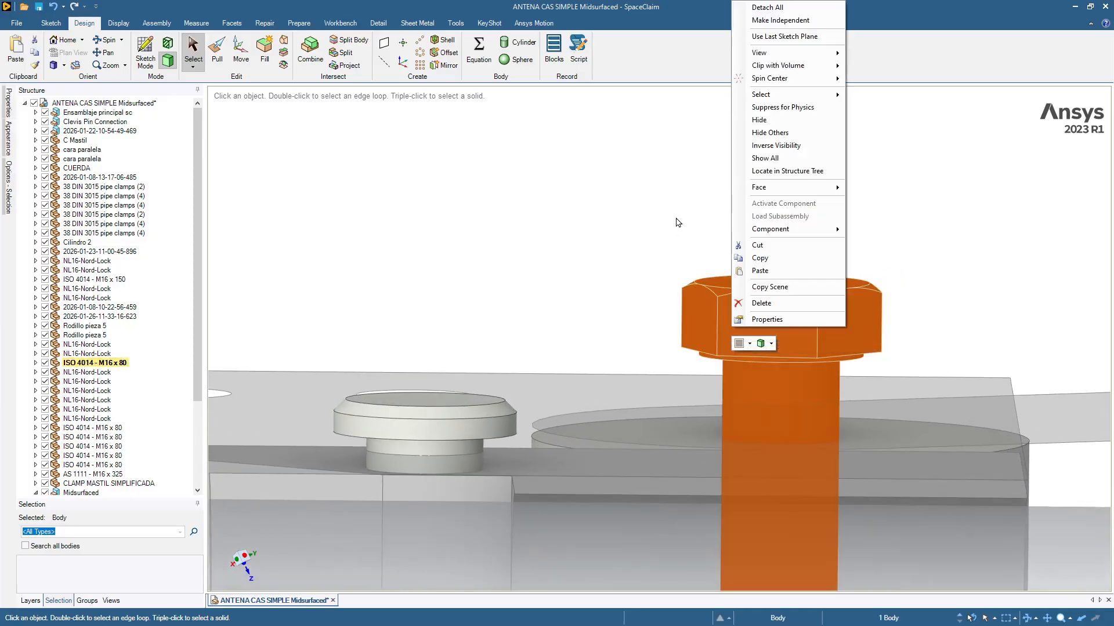
{"action": "left_click", "coordinate": [746, 172]}
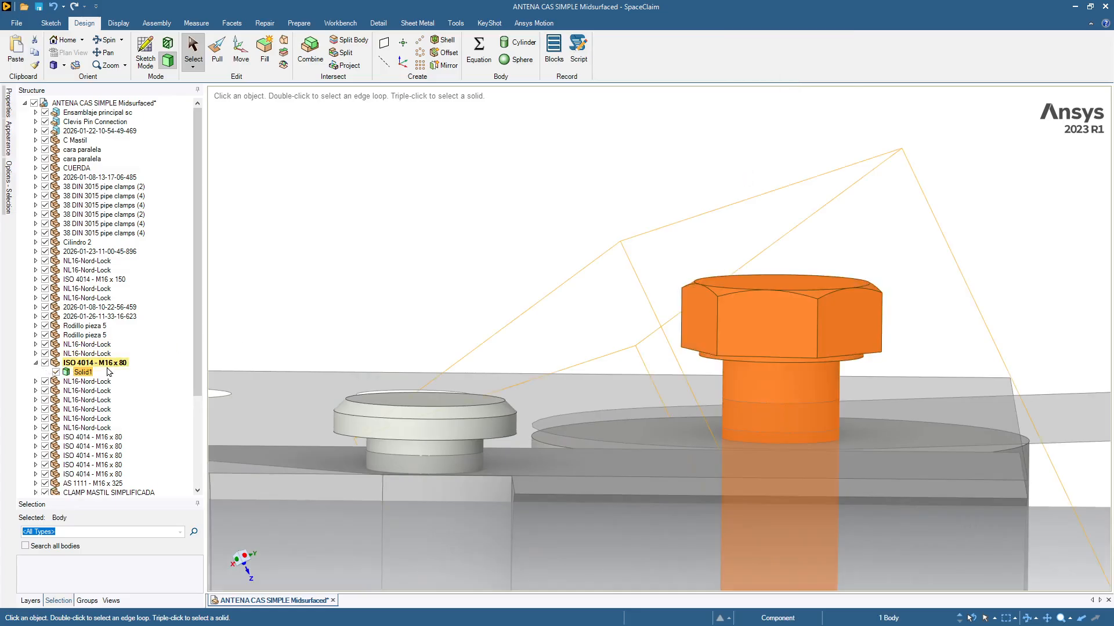
{"action": "right_click", "coordinate": [84, 364]}
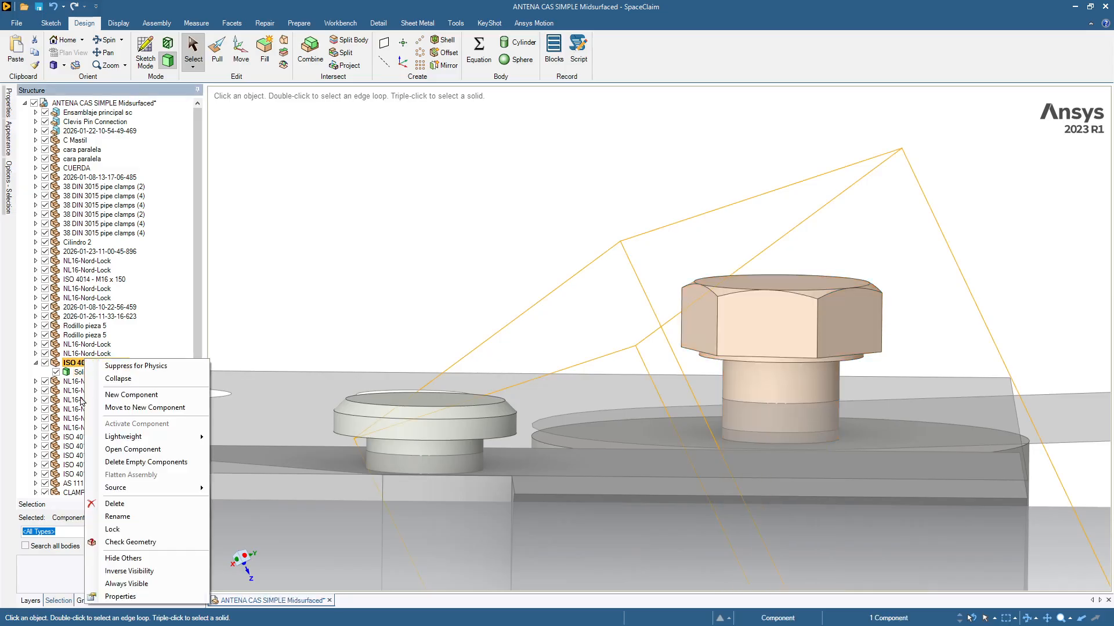
{"action": "left_click", "coordinate": [110, 450]}
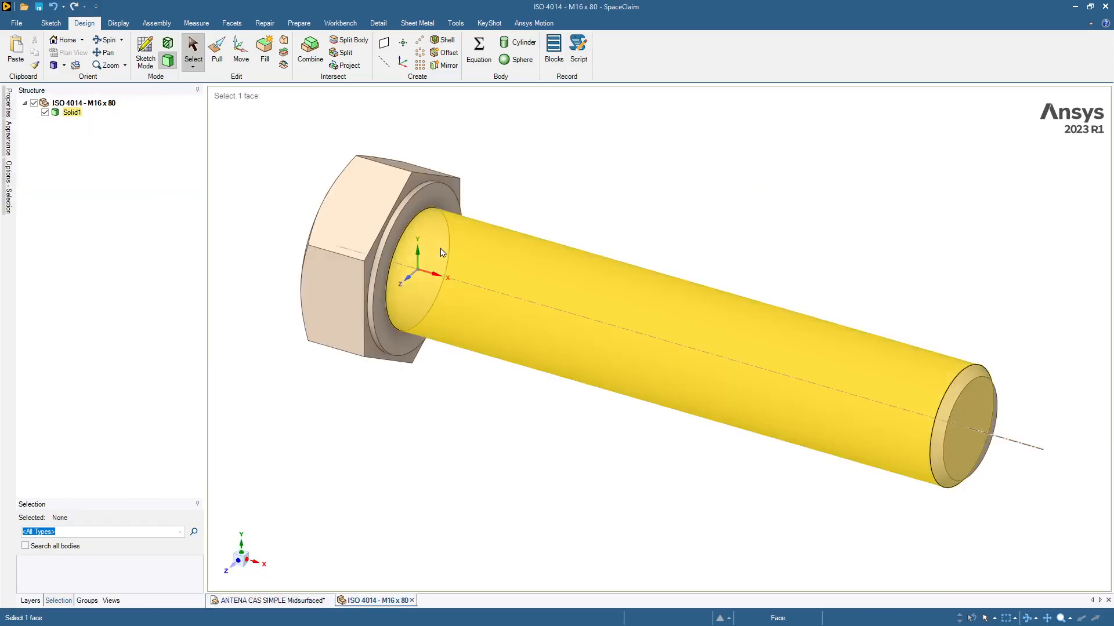
Step: Delete the six corner chamfer faces on the hex head, leaving the flat top face out of the selection
{"action": "middle_click_drag", "start_coordinate": [366, 317], "coordinate": [346, 258]}
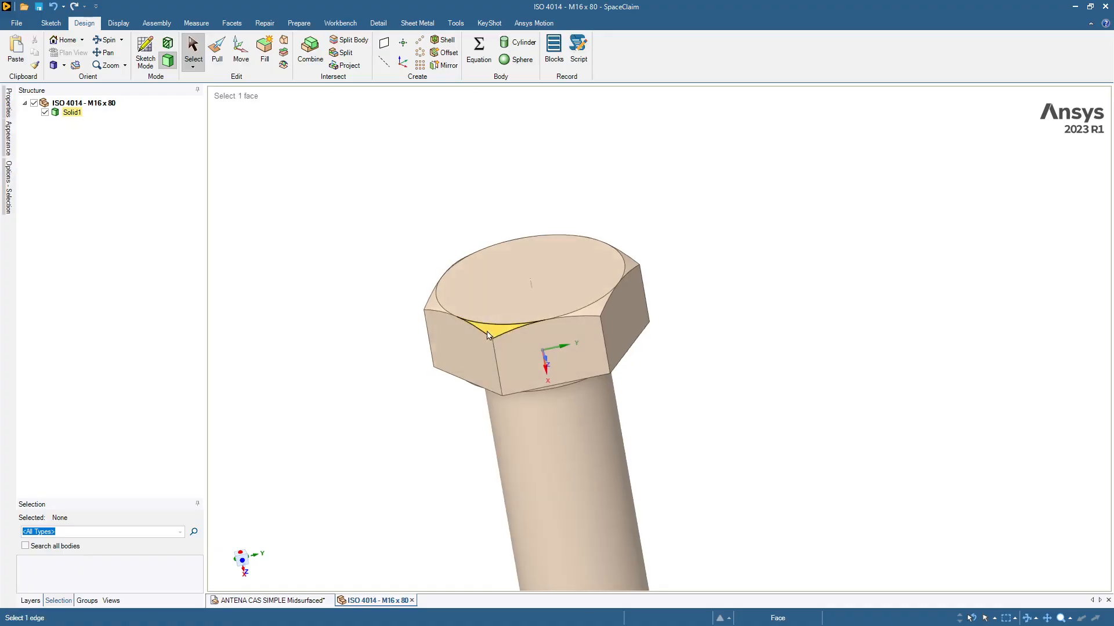
{"action": "middle_click_drag", "start_coordinate": [326, 204], "coordinate": [386, 206]}
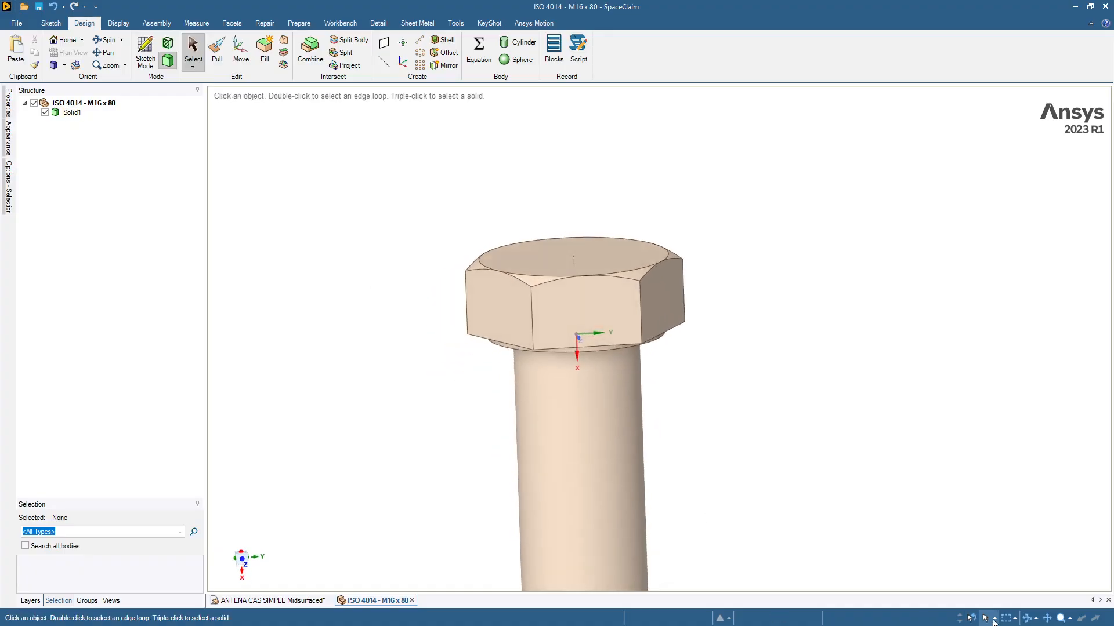
{"action": "left_click", "coordinate": [994, 623]}
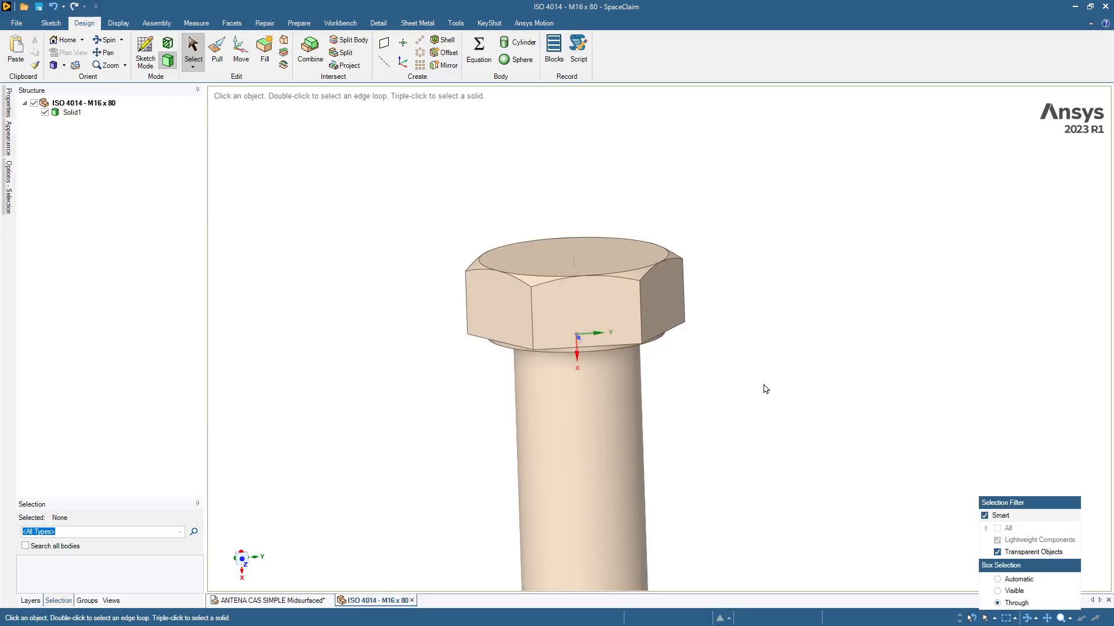
{"action": "left_click_drag", "start_coordinate": [394, 193], "coordinate": [545, 274]}
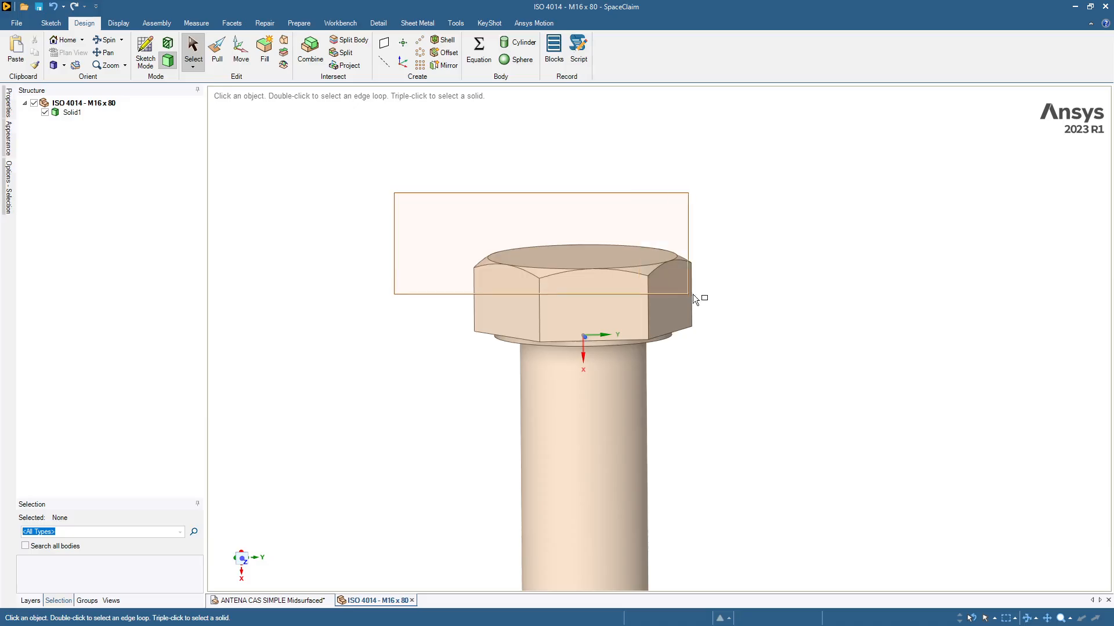
{"action": "left_click_drag", "start_coordinate": [732, 297], "coordinate": [732, 297]}
{"action": "key", "text": "Down"}
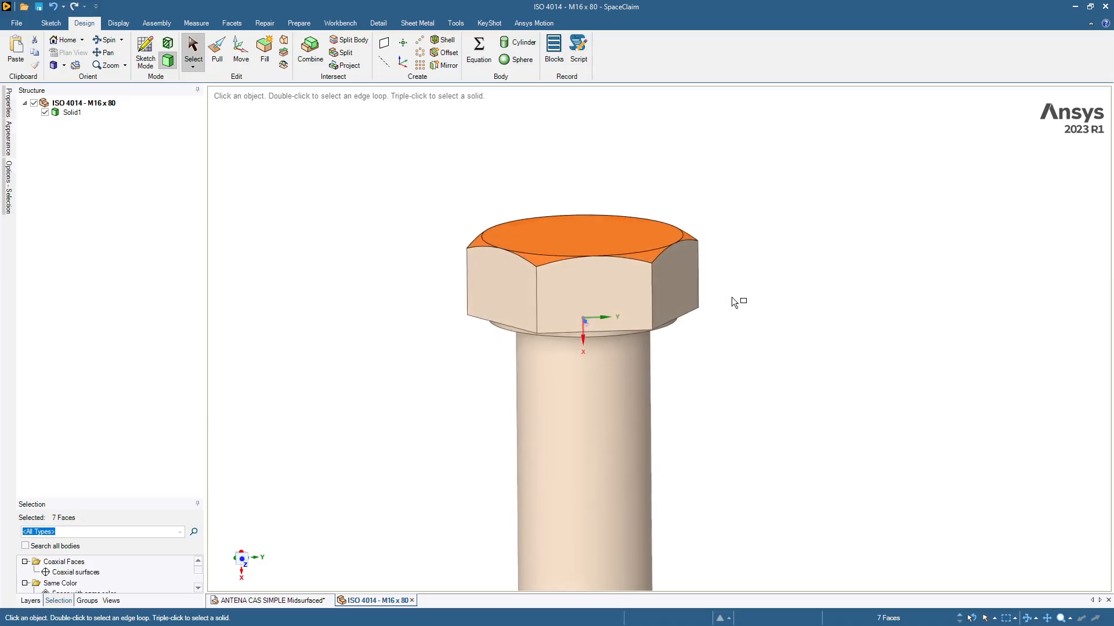
{"action": "left_click", "coordinate": [609, 213], "text": "ctrl"}
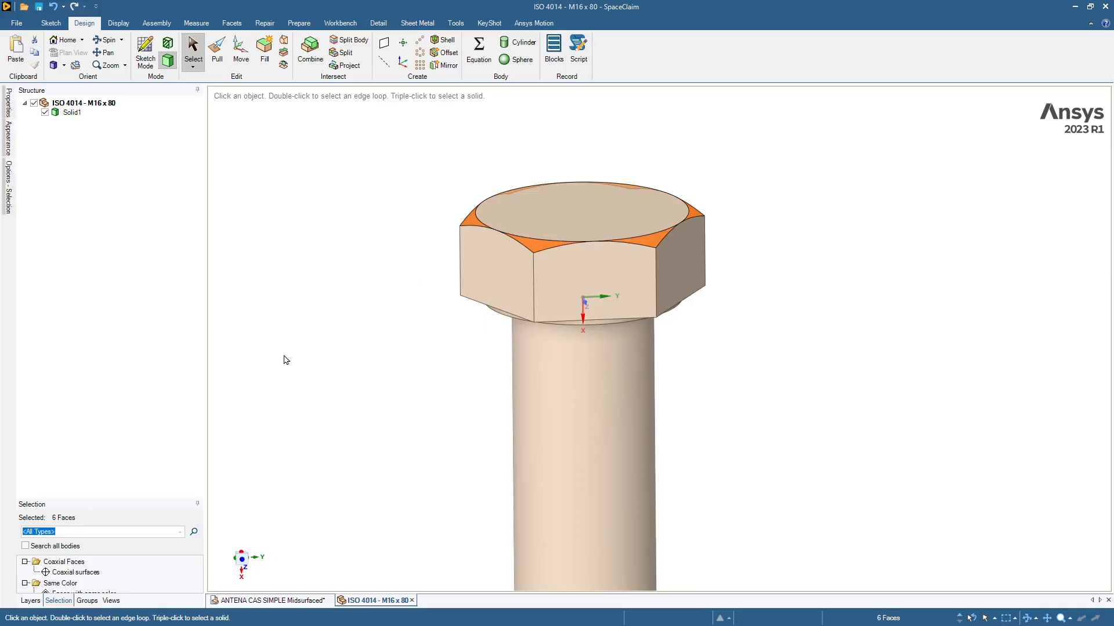
{"action": "key", "text": "Delete"}
Step: Delete the raised circular collar under the bolt head by removing its annular face and its rim face
{"action": "middle_click_drag", "start_coordinate": [284, 356], "coordinate": [383, 338]}
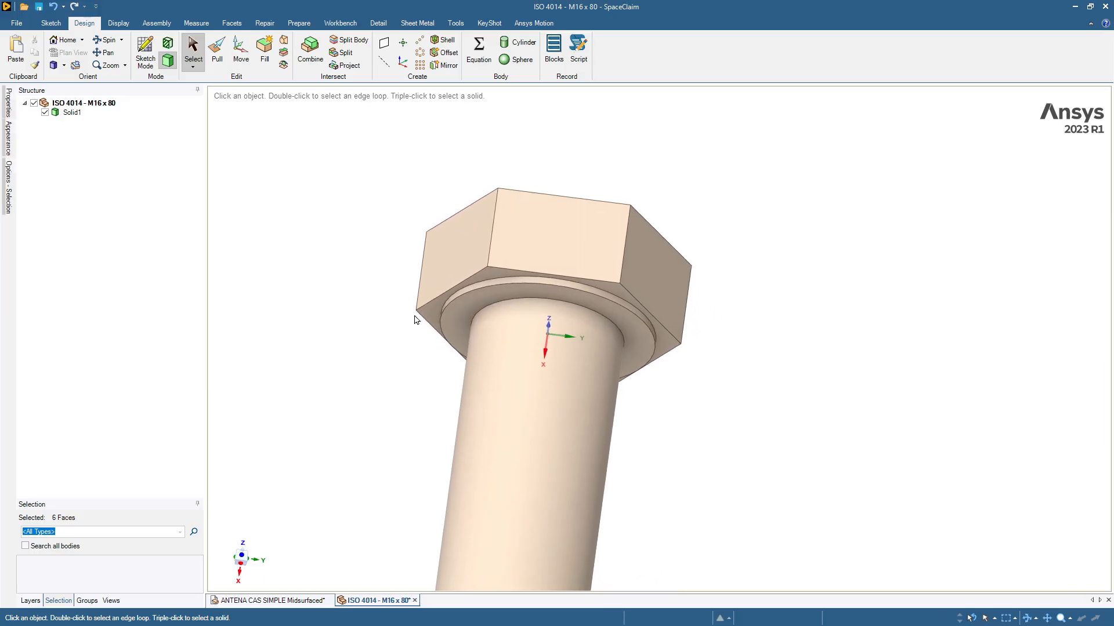
{"action": "left_click", "coordinate": [455, 323]}
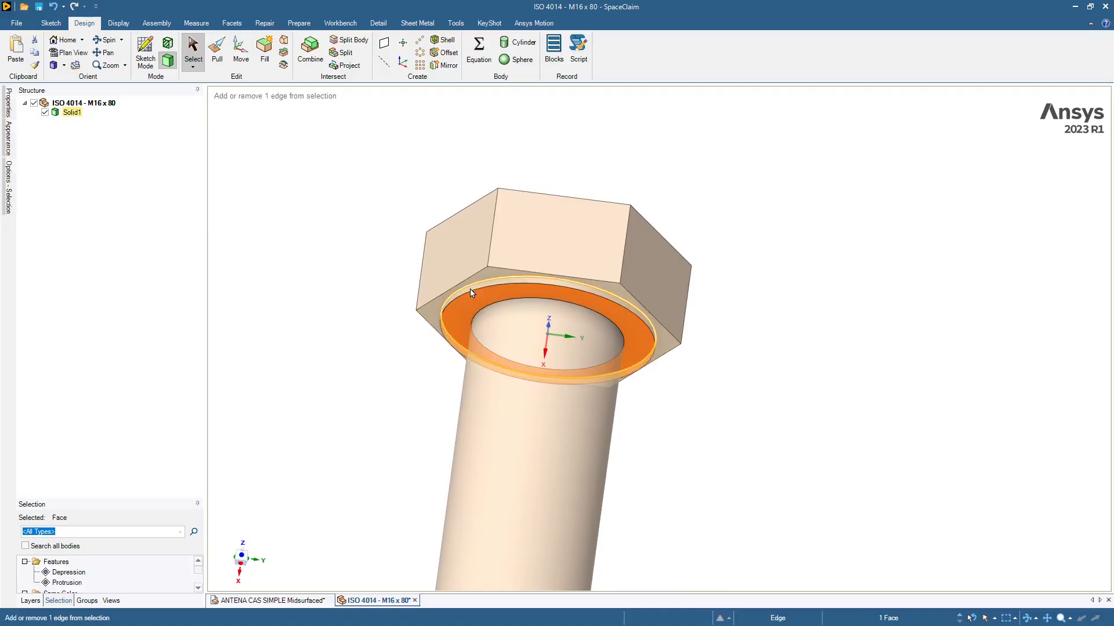
{"action": "scroll", "coordinate": [470, 289], "scroll_direction": "down", "scroll_amount": 1}
{"action": "scroll", "coordinate": [470, 290], "scroll_direction": "up", "scroll_amount": 2}
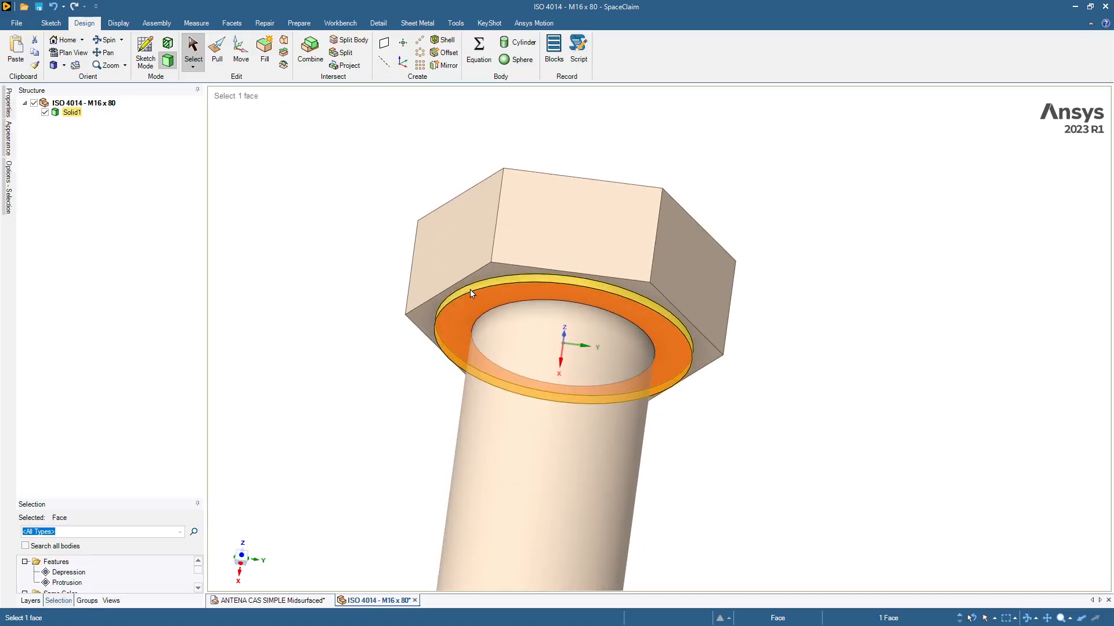
{"action": "left_click", "coordinate": [470, 290], "text": "ctrl"}
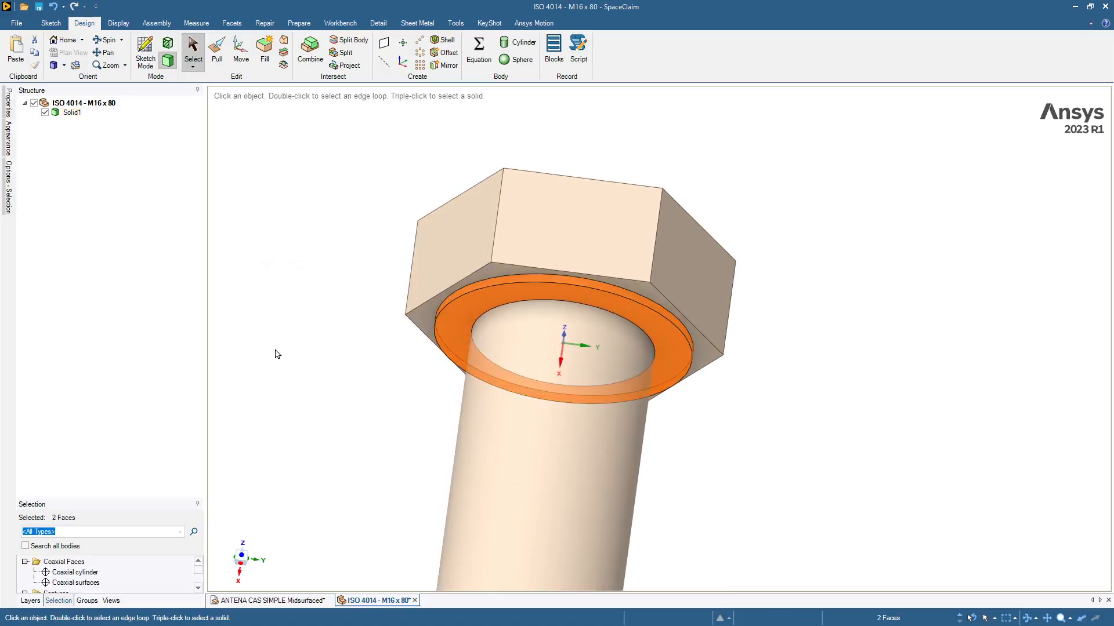
{"action": "key", "text": "Delete"}
Step: Delete the chamfer at the free end of the bolt shank and close the bolt component's window
{"action": "scroll", "coordinate": [276, 354], "scroll_direction": "down", "scroll_amount": 5}
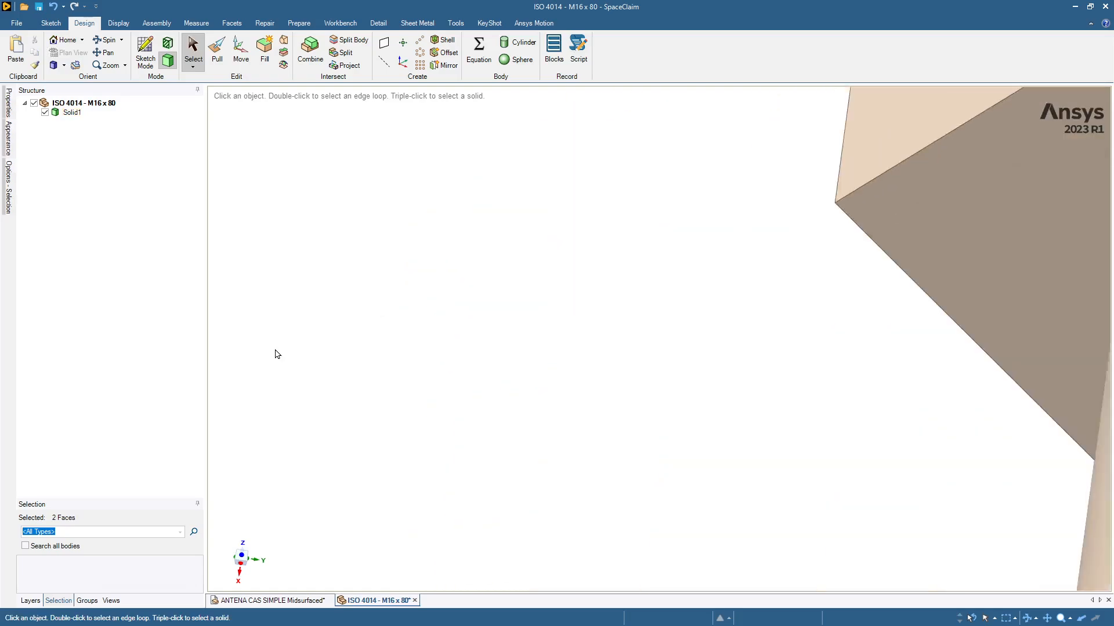
{"action": "scroll", "coordinate": [302, 377], "scroll_direction": "up", "scroll_amount": 2}
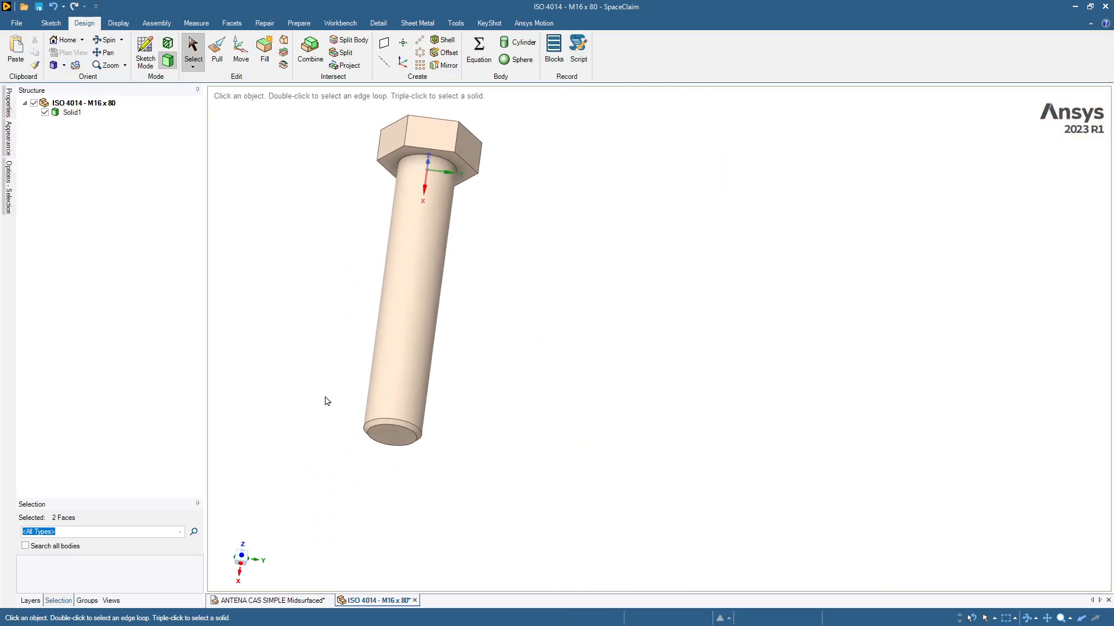
{"action": "left_click", "coordinate": [377, 429]}
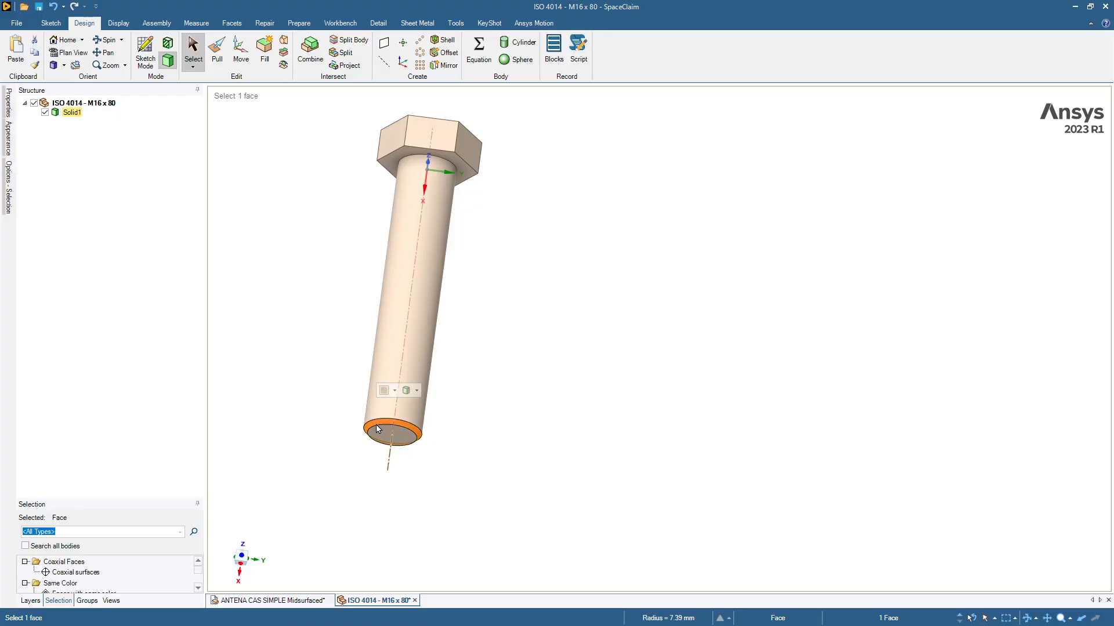
{"action": "left_click", "coordinate": [301, 423]}
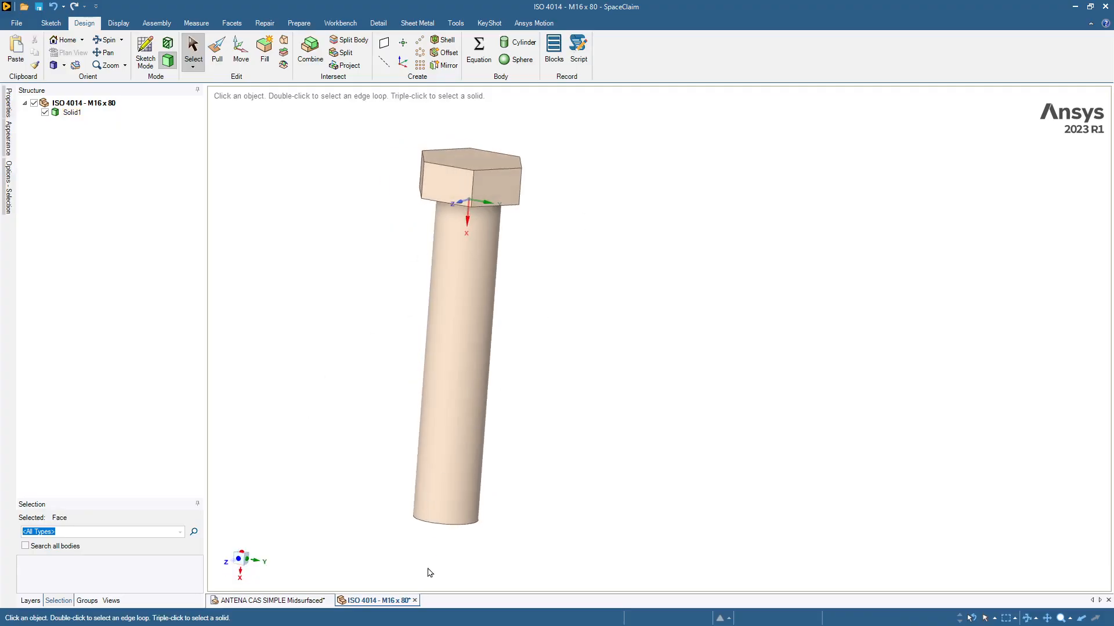
{"action": "left_click", "coordinate": [415, 601]}
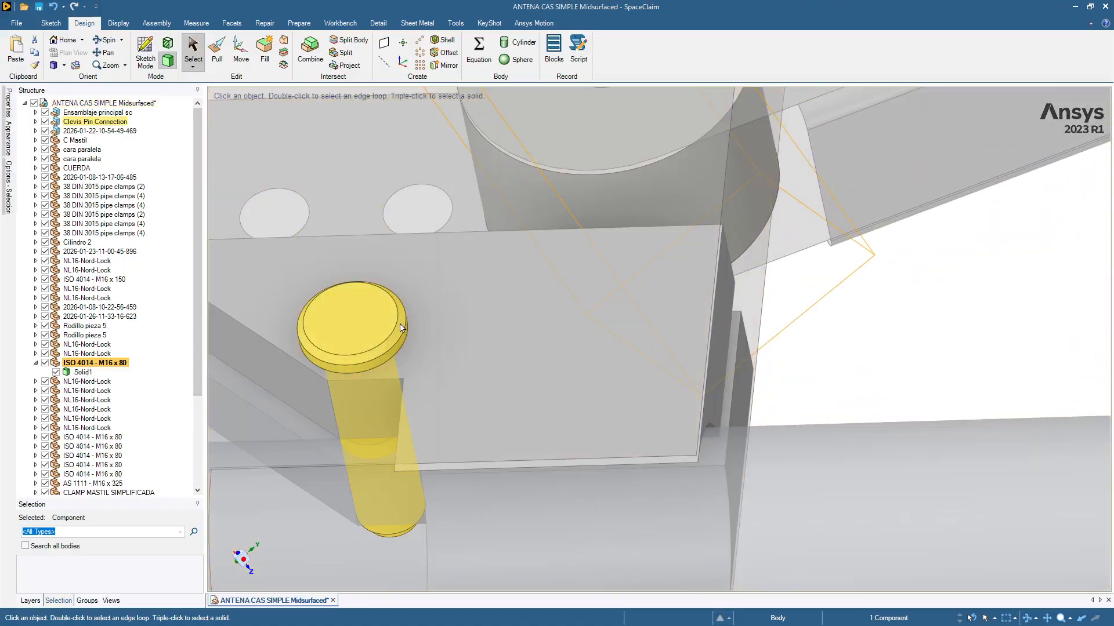
Step: Activate the ISO 2341 - A - 16 x 65 pin inside Clevis Pin Connection and open it in its own window
{"action": "left_click", "coordinate": [400, 327]}
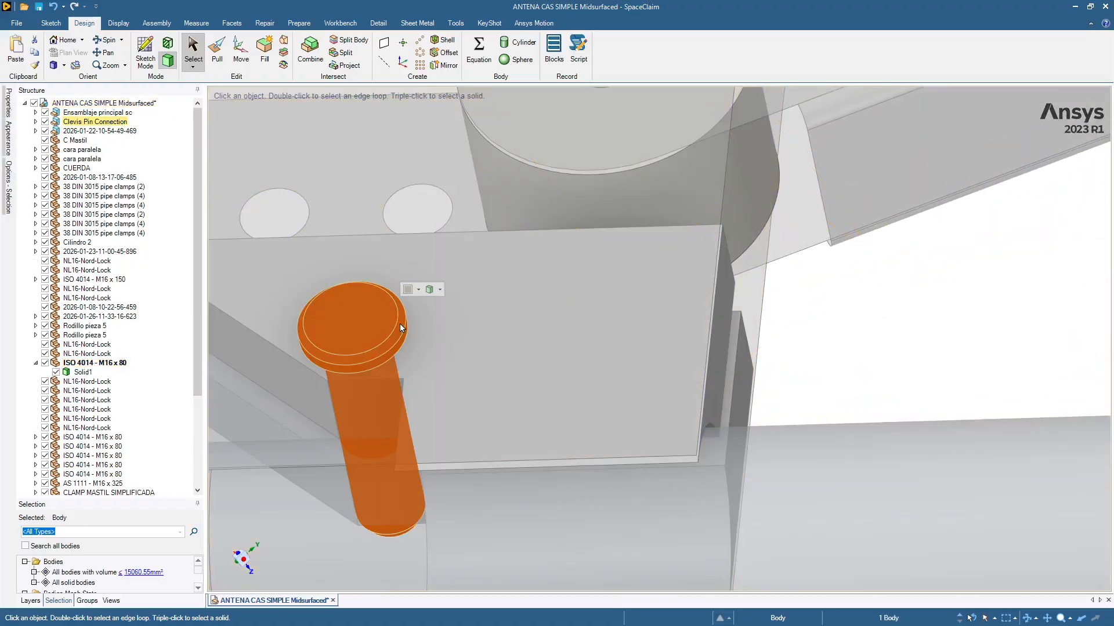
{"action": "left_click", "coordinate": [36, 122]}
{"action": "left_click", "coordinate": [47, 131]}
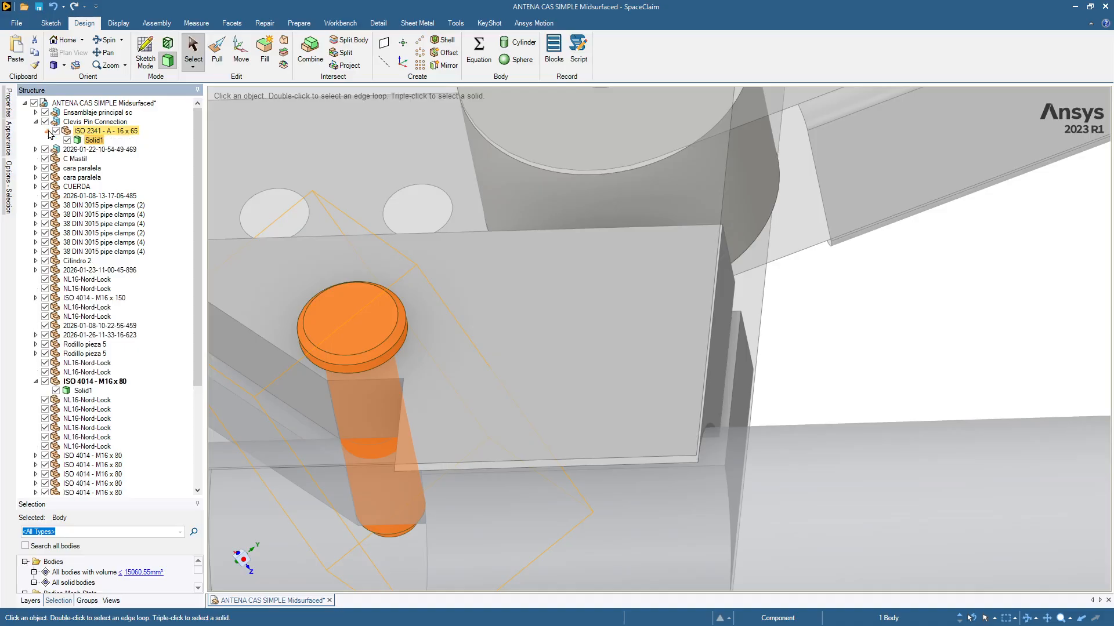
{"action": "right_click", "coordinate": [95, 133]}
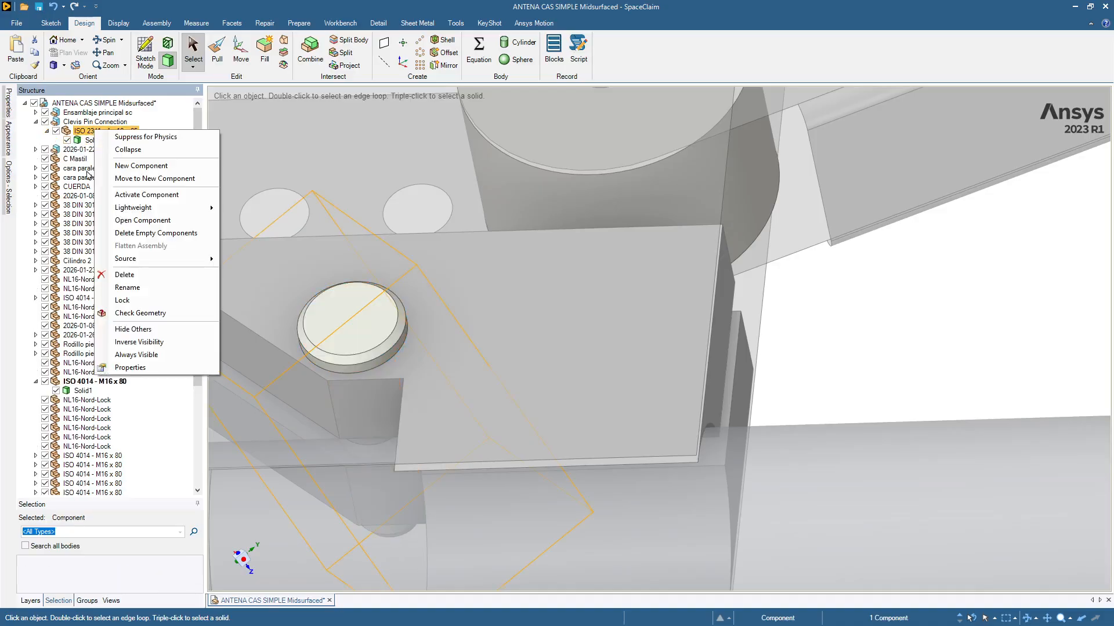
{"action": "left_click", "coordinate": [108, 197]}
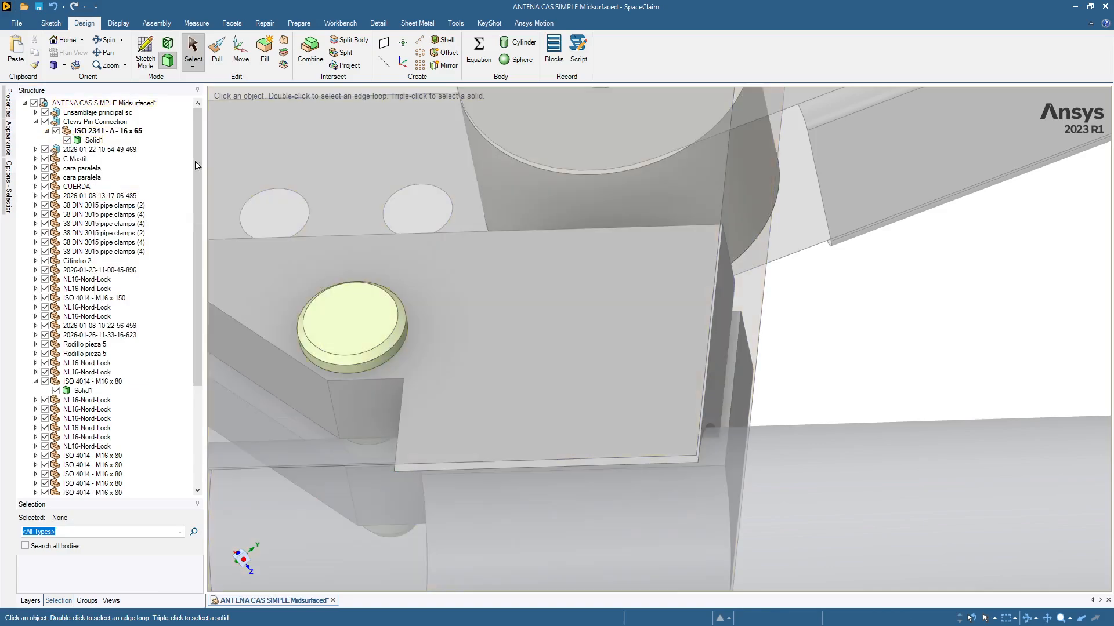
{"action": "right_click", "coordinate": [97, 134]}
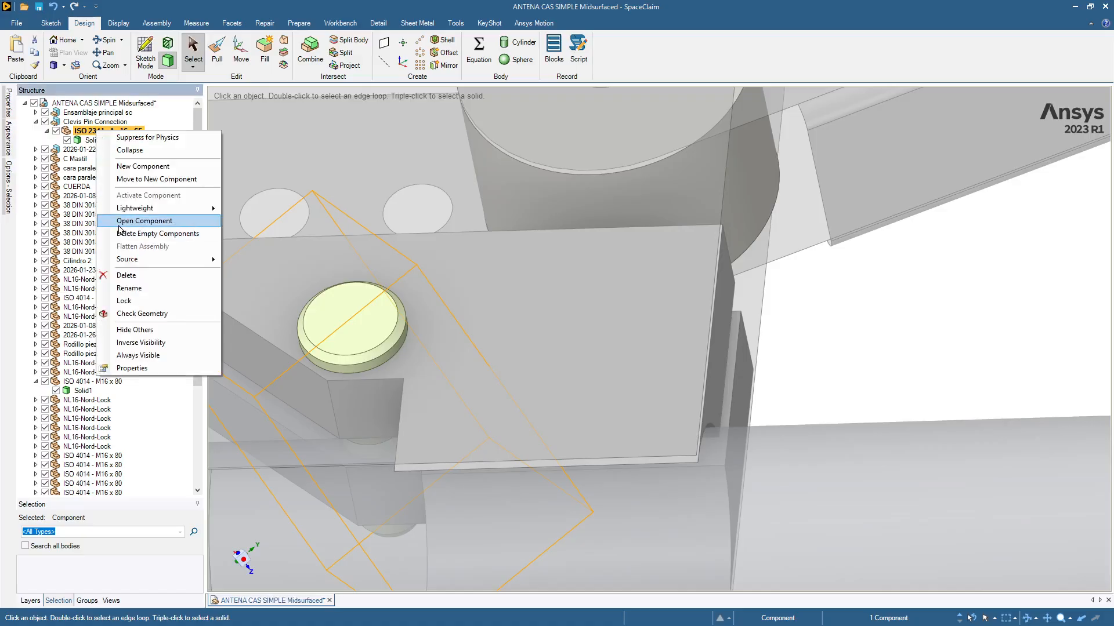
{"action": "left_click", "coordinate": [139, 221]}
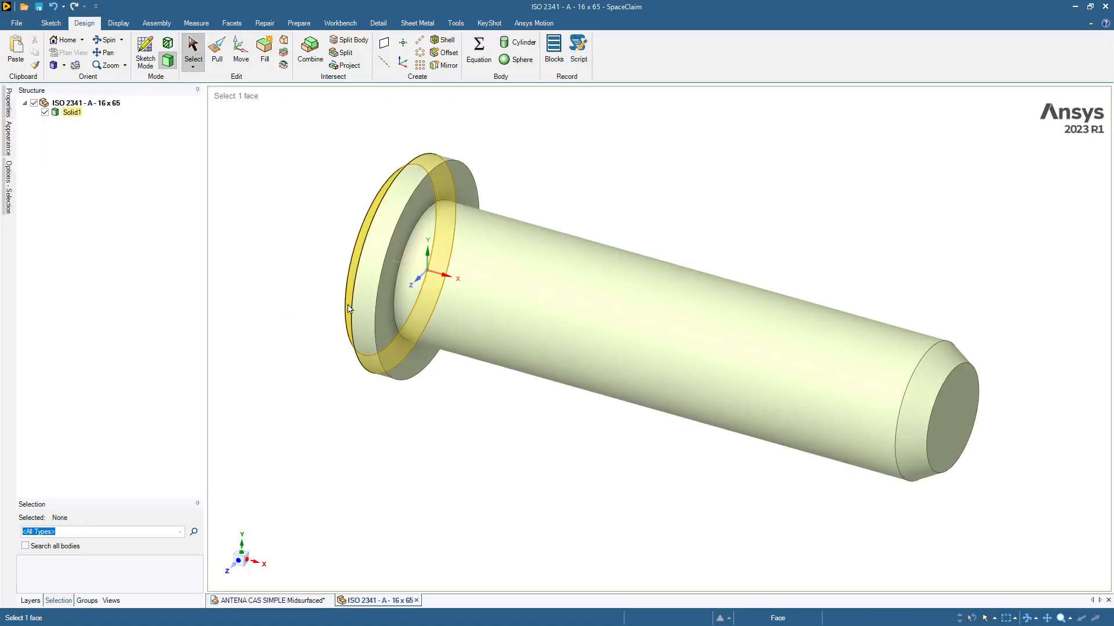
Step: Delete the chamfer face on the clevis pin's head
{"action": "left_click", "coordinate": [400, 256]}
{"action": "left_click", "coordinate": [244, 326]}
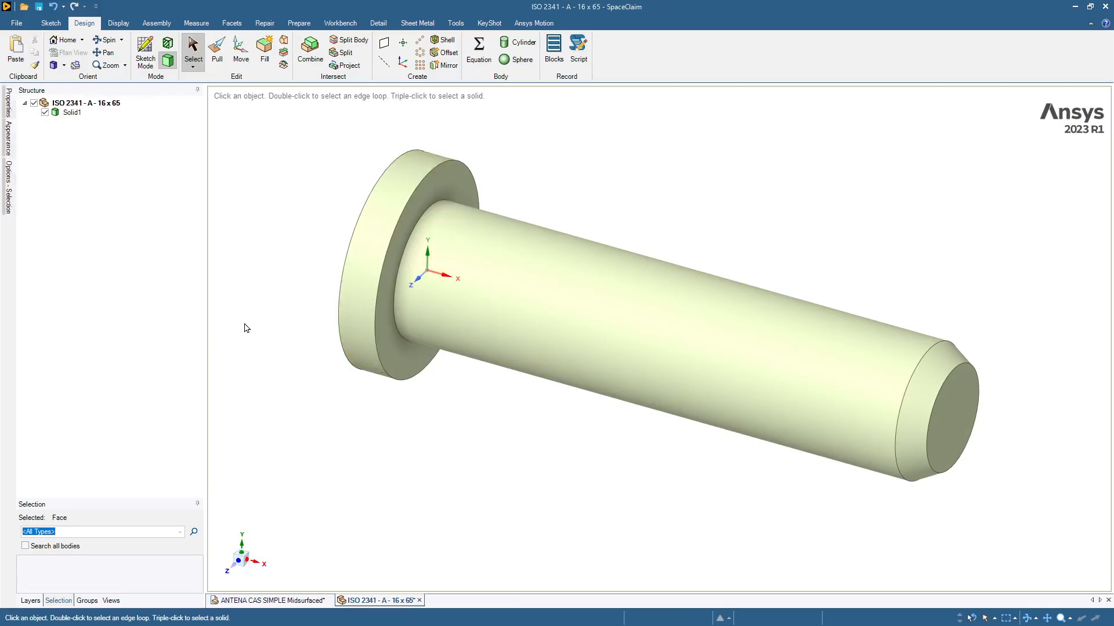
Step: Delete the chamfer at the free end of the clevis pin shank and close the pin's window
{"action": "left_click", "coordinate": [911, 441]}
{"action": "key", "text": "Delete"}
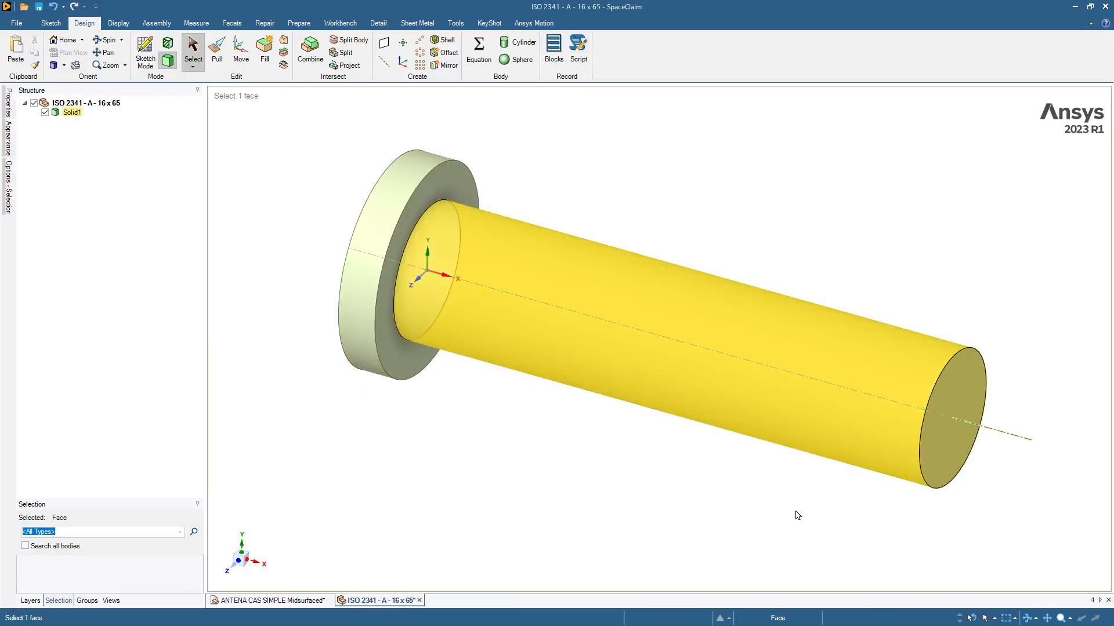
{"action": "middle_click_drag", "start_coordinate": [787, 518], "coordinate": [489, 450]}
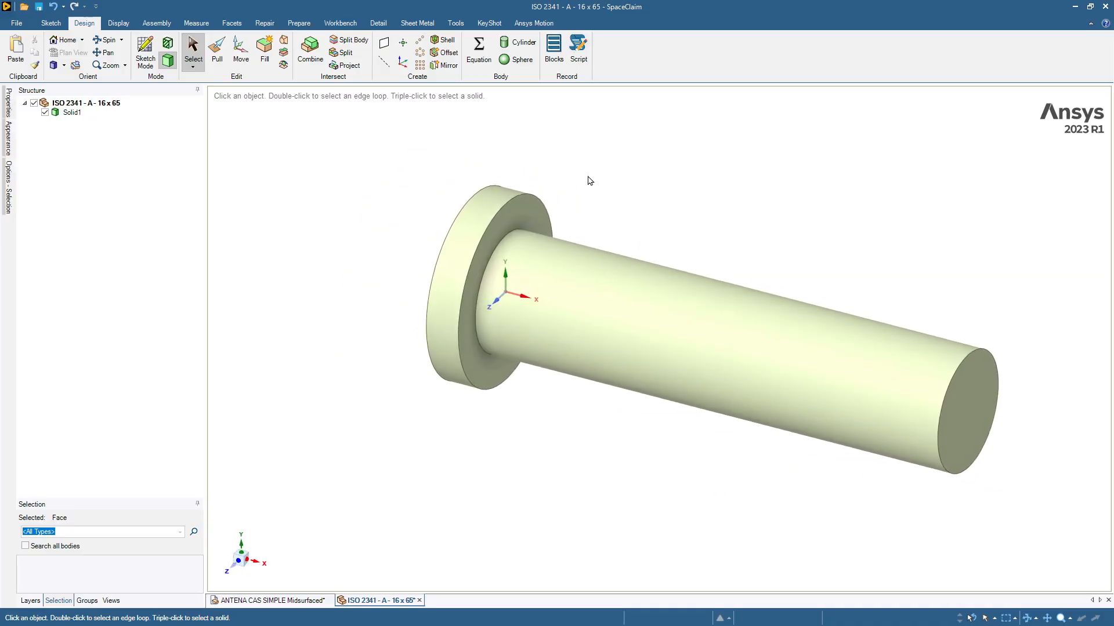
{"action": "left_click", "coordinate": [420, 601]}
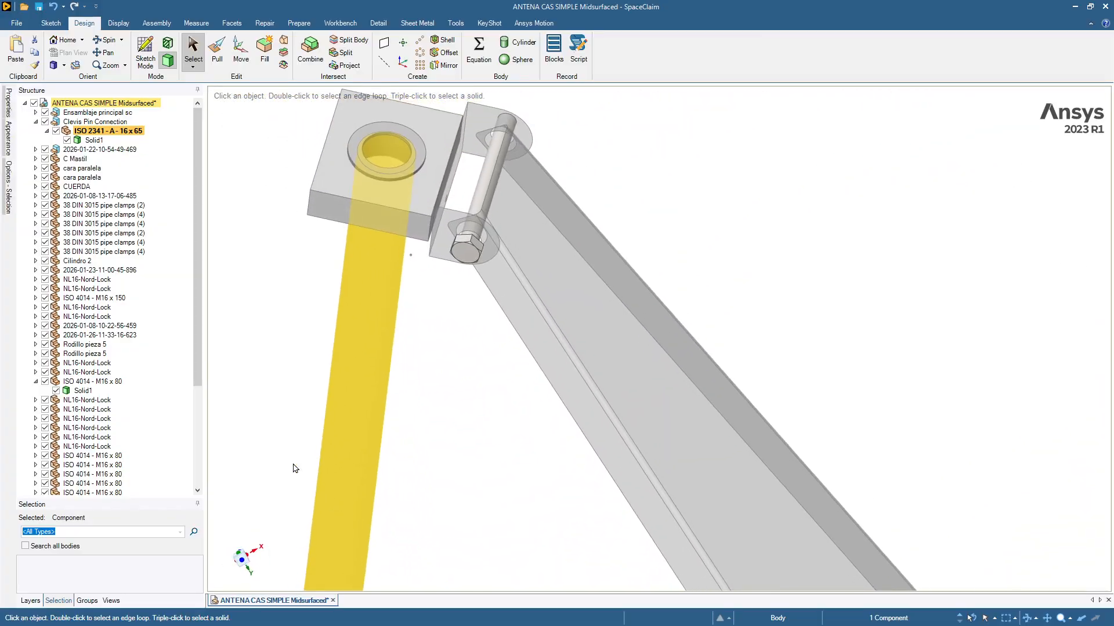
Step: Delete the flat ring body around the tube opening on the rectangular block and collapse the ISO 4014 - M16 x 80 component
{"action": "left_click", "coordinate": [278, 348]}
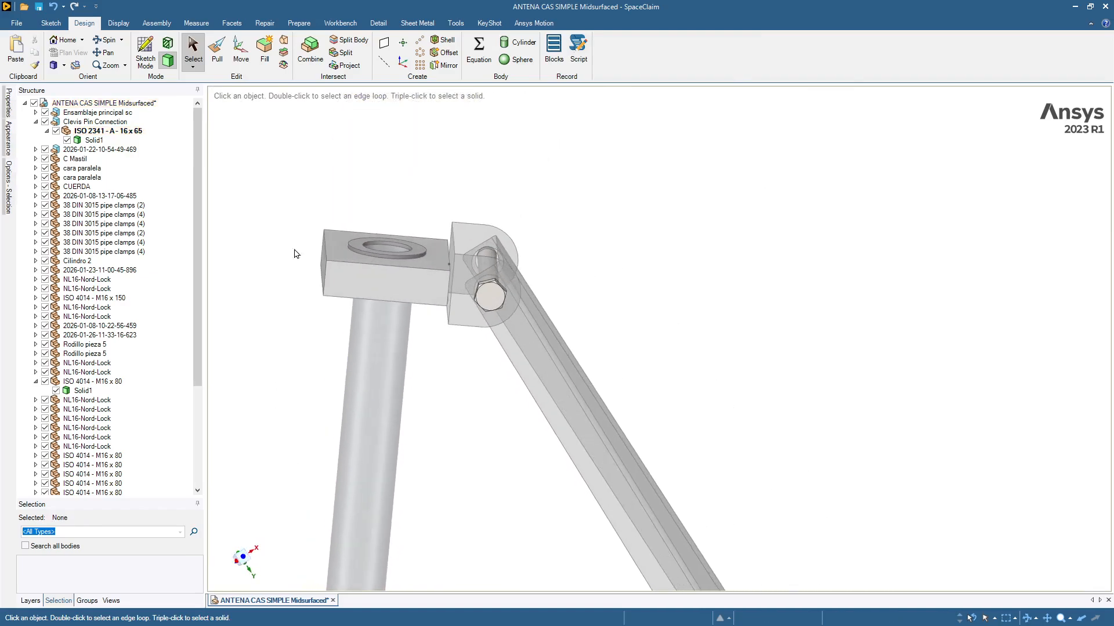
{"action": "left_click", "coordinate": [359, 251]}
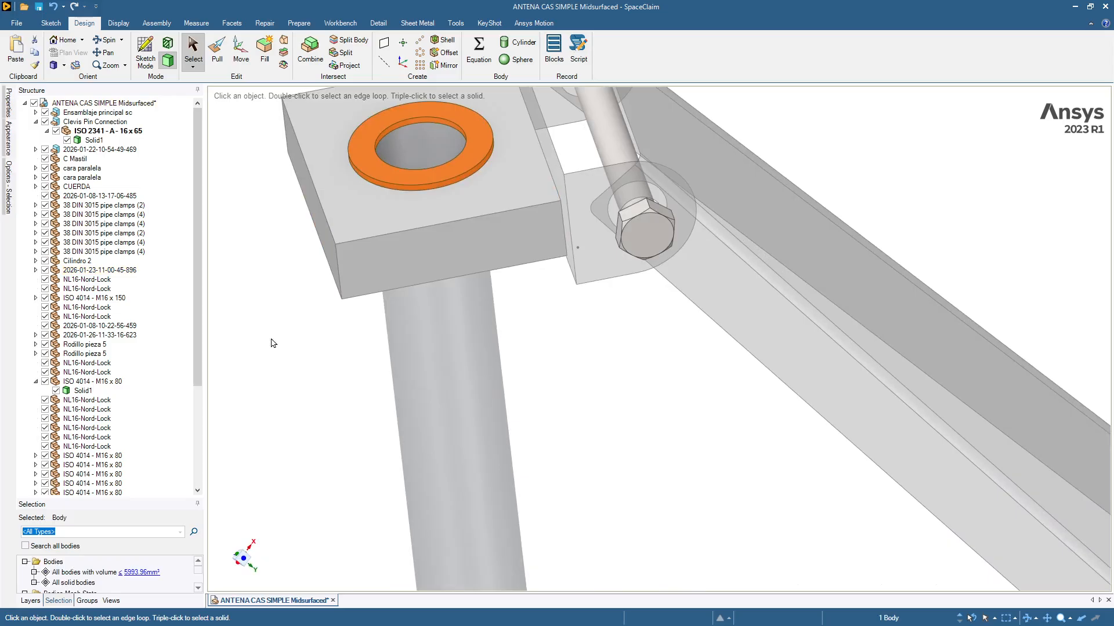
{"action": "left_click", "coordinate": [246, 314]}
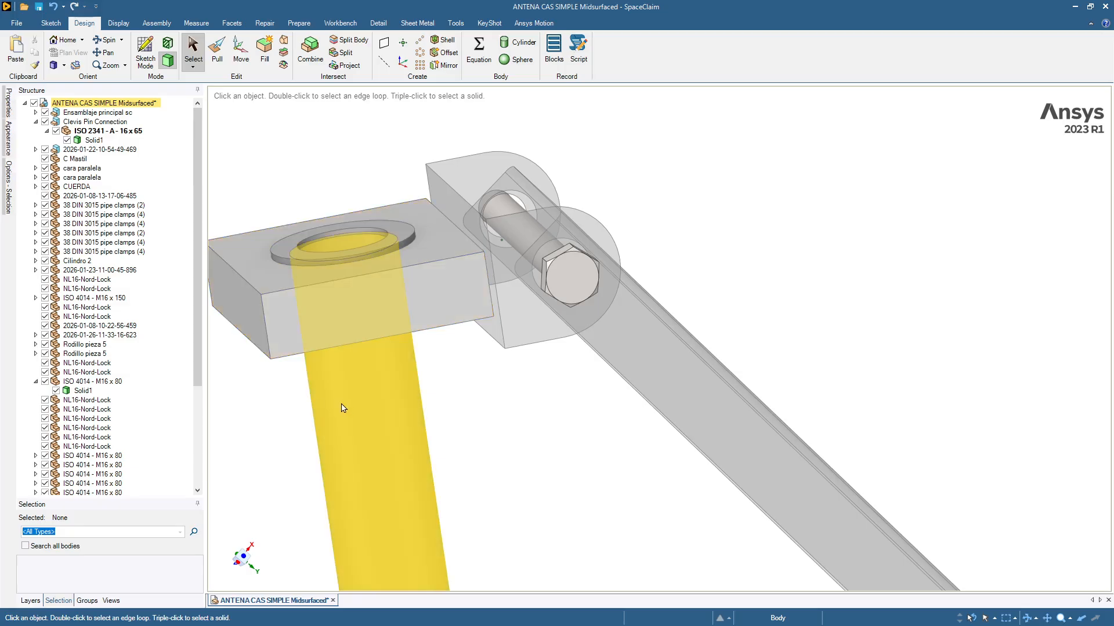
{"action": "left_click", "coordinate": [291, 256]}
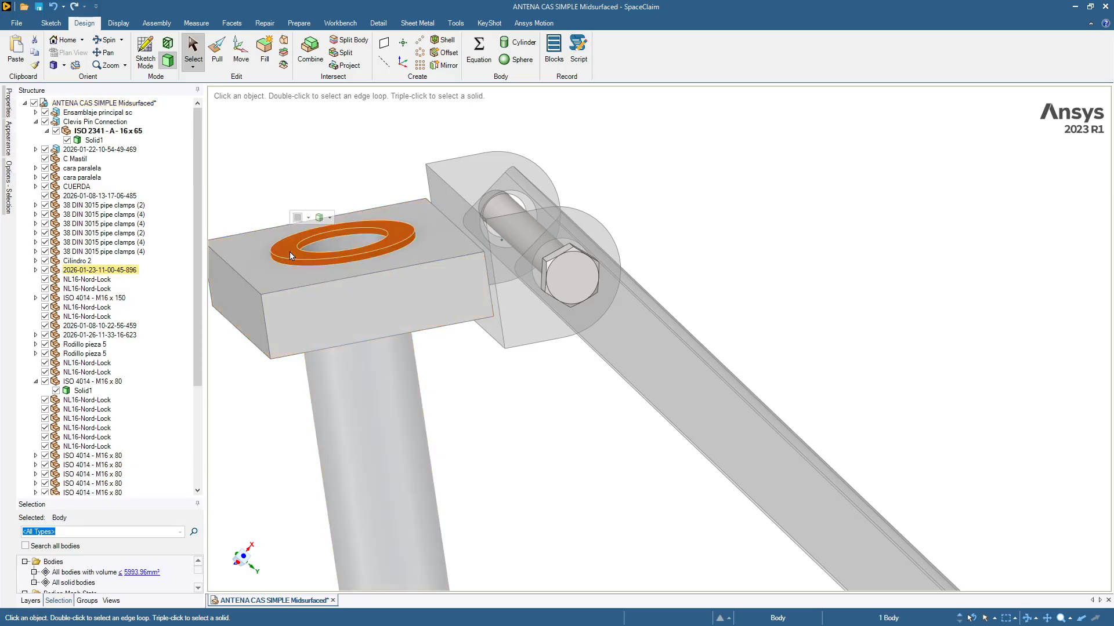
{"action": "key", "text": "Delete"}
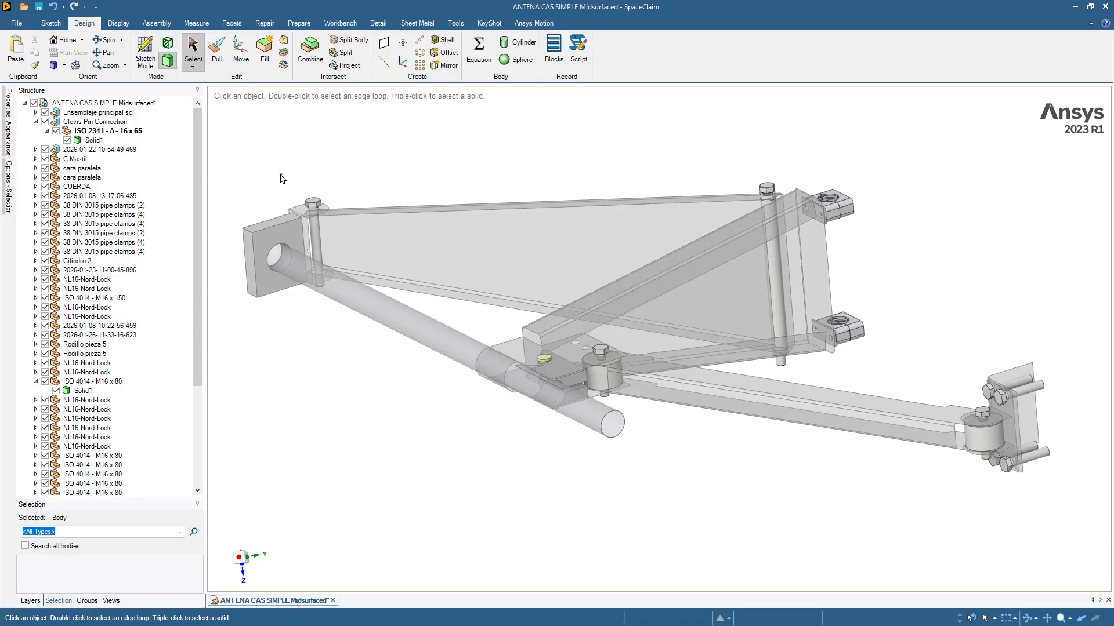
{"action": "left_click", "coordinate": [36, 382]}
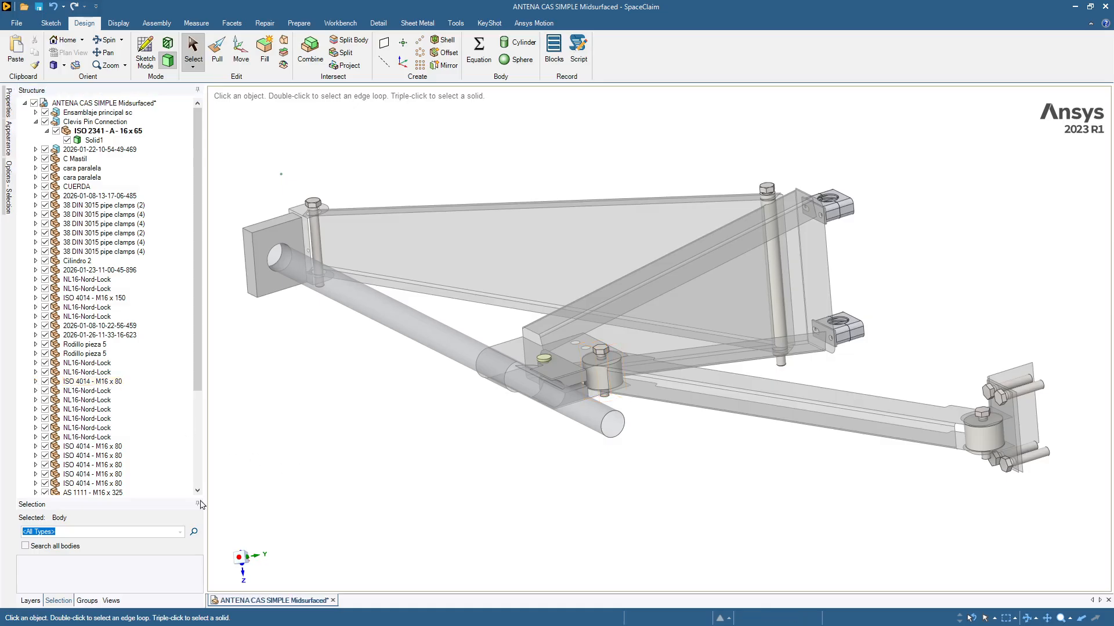